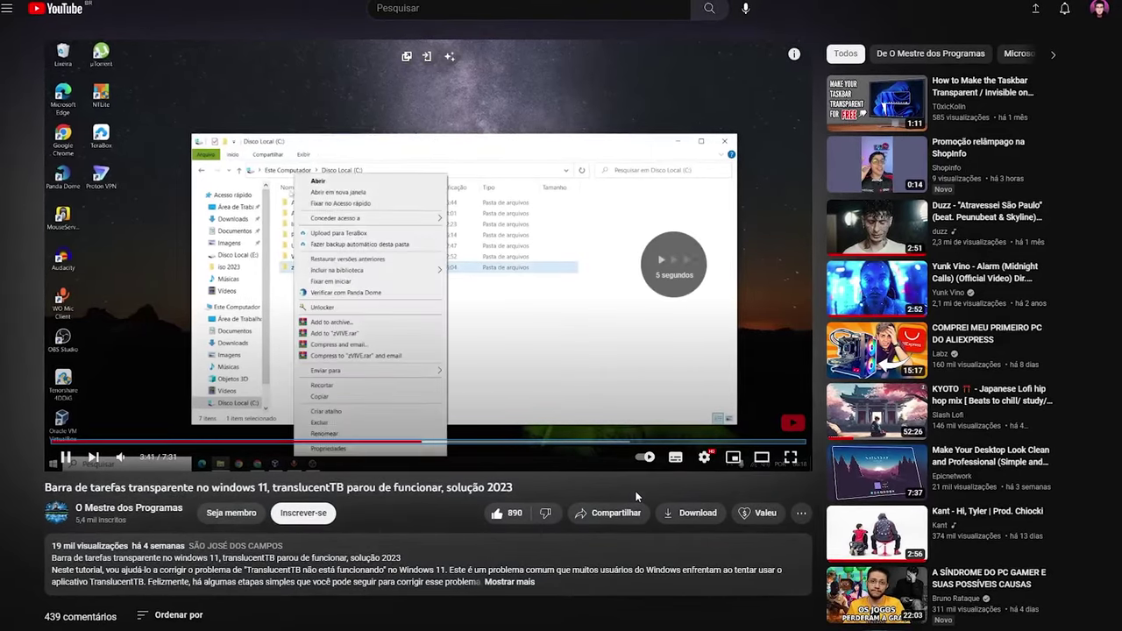
Step: Skip ahead through the Windows 11 transparent taskbar tutorial video to look over the ViVeTool extraction part
{"action": "key", "text": "Right"}
{"action": "key", "text": "Right"}
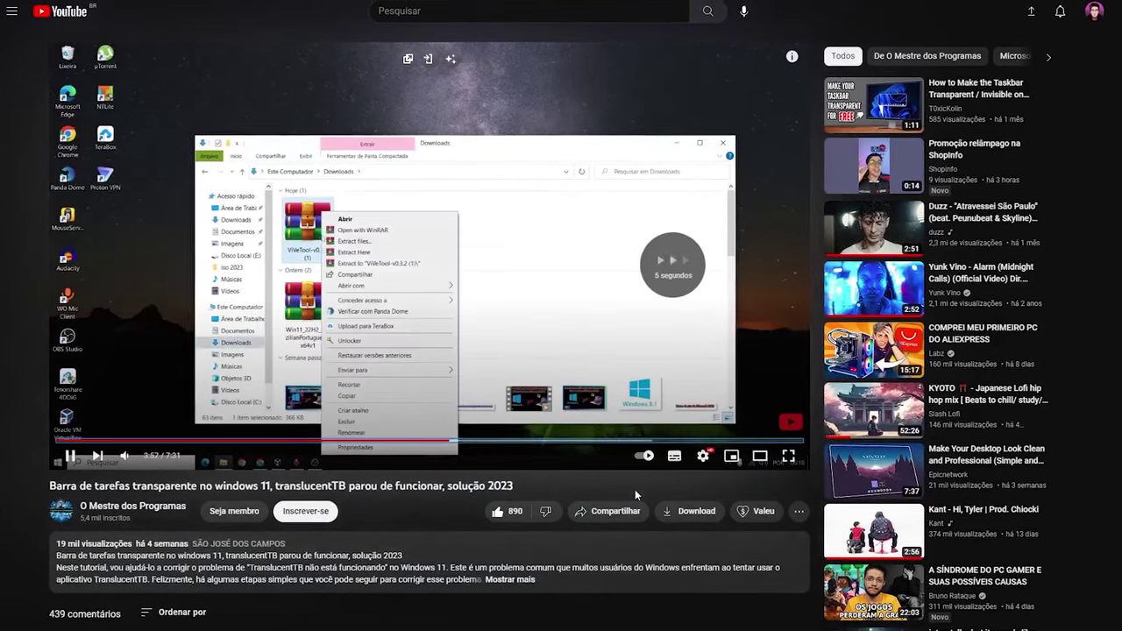
{"action": "key", "text": "Right"}
{"action": "key", "text": "Right"}
{"action": "key", "text": "Right"}
{"action": "key", "text": "Right"}
{"action": "key", "text": "Right"}
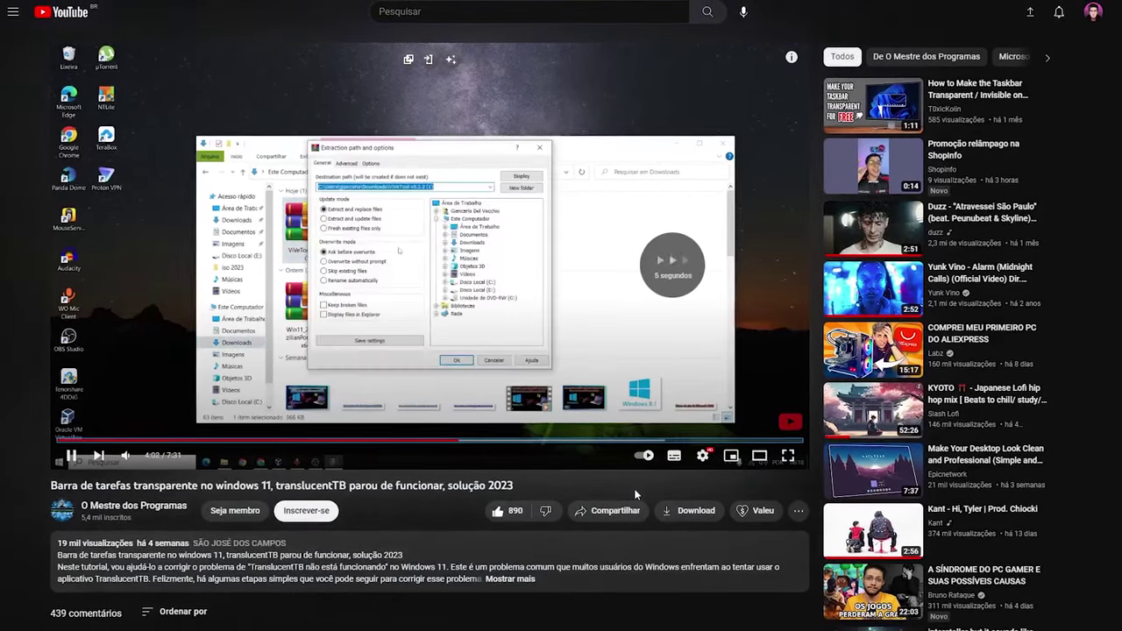
{"action": "key", "text": "Right"}
{"action": "key", "text": "Right"}
{"action": "key", "text": "Right"}
{"action": "key", "text": "Right"}
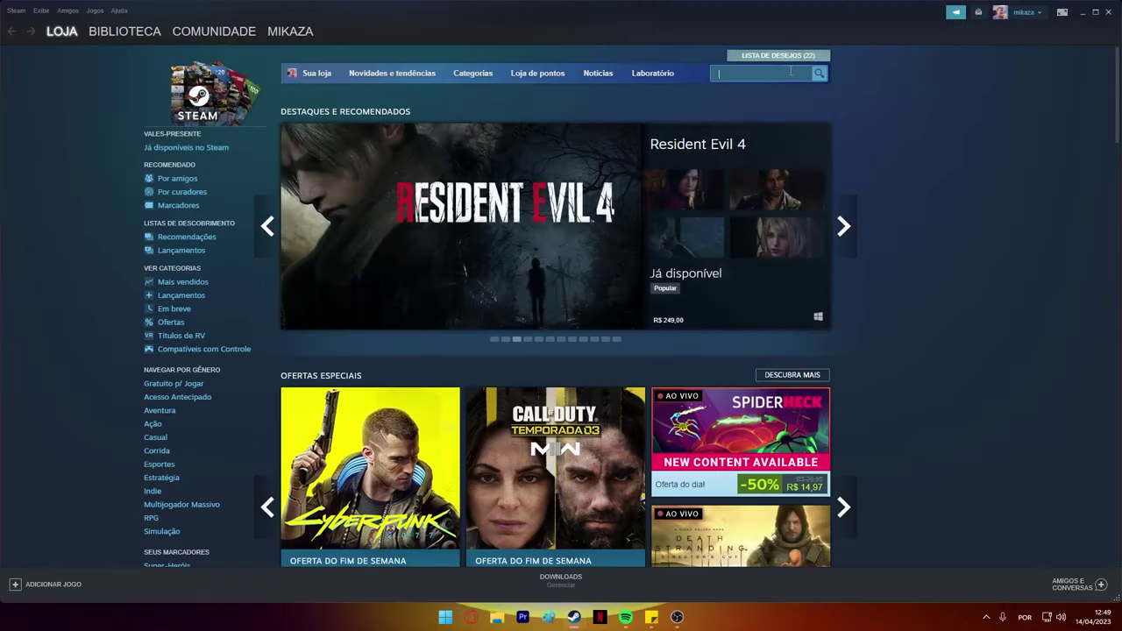
Step: Search the Steam store for Wallpaper Engine, open its store page and view its second preview
{"action": "type", "text": "lpaper"}
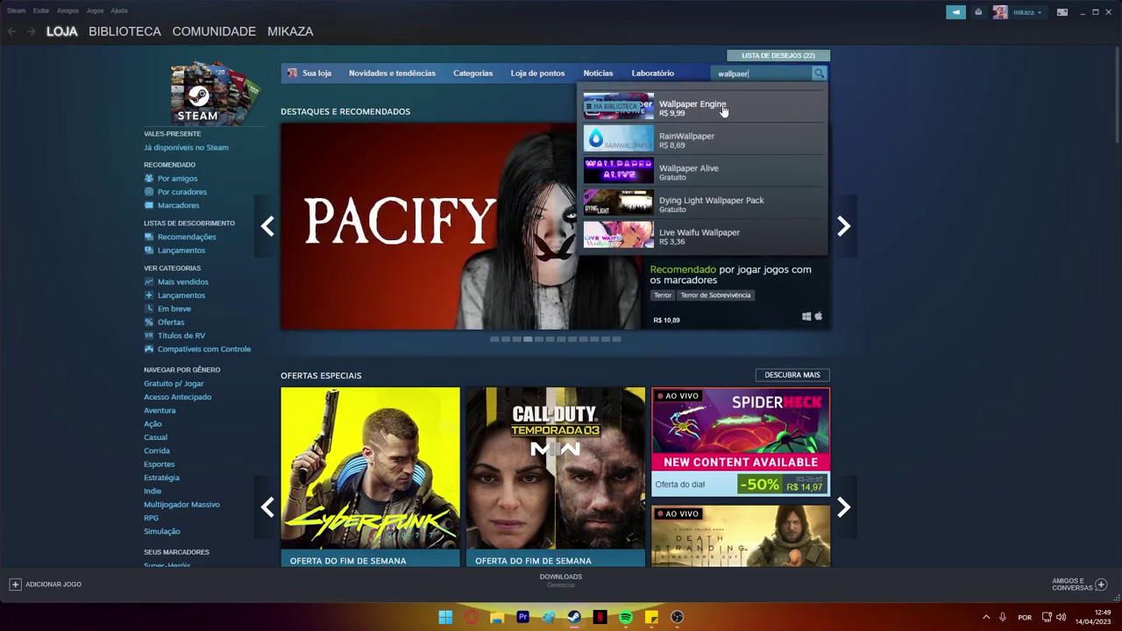
{"action": "left_click", "coordinate": [732, 106]}
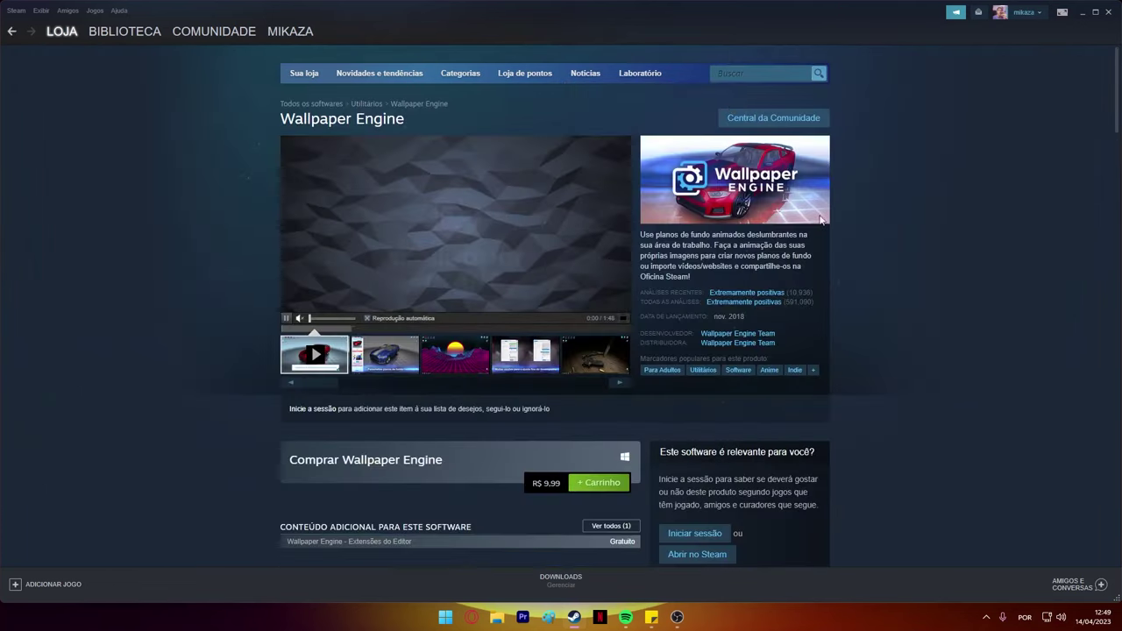
{"action": "left_click", "coordinate": [392, 368]}
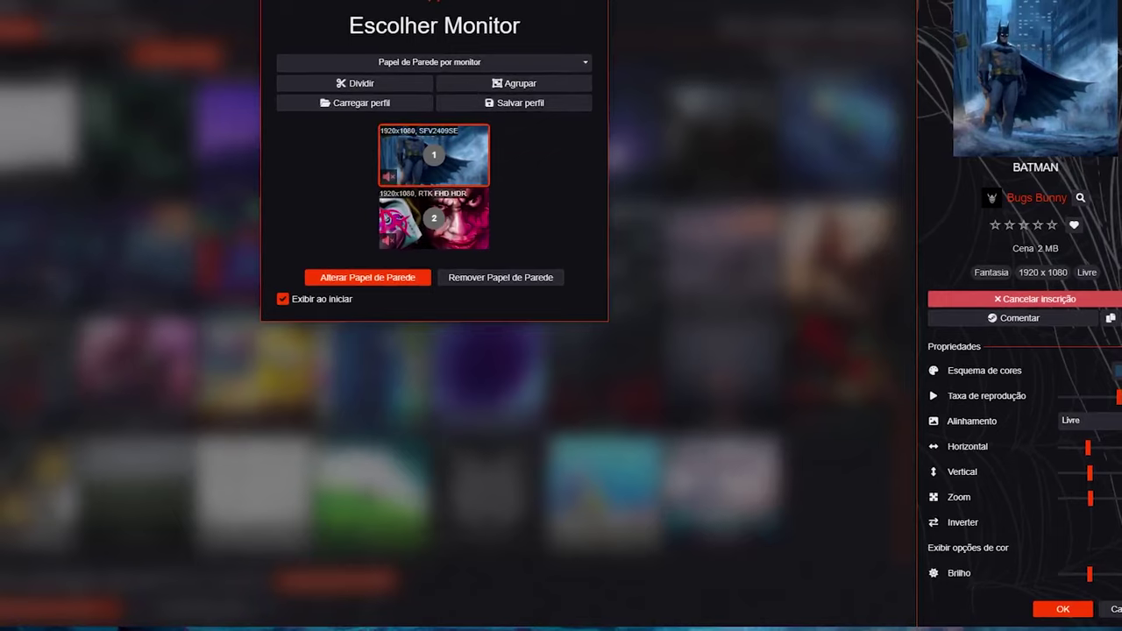
Step: Choose monitor 1 in Wallpaper Engine and look through the installed wallpapers
{"action": "left_click", "coordinate": [433, 154]}
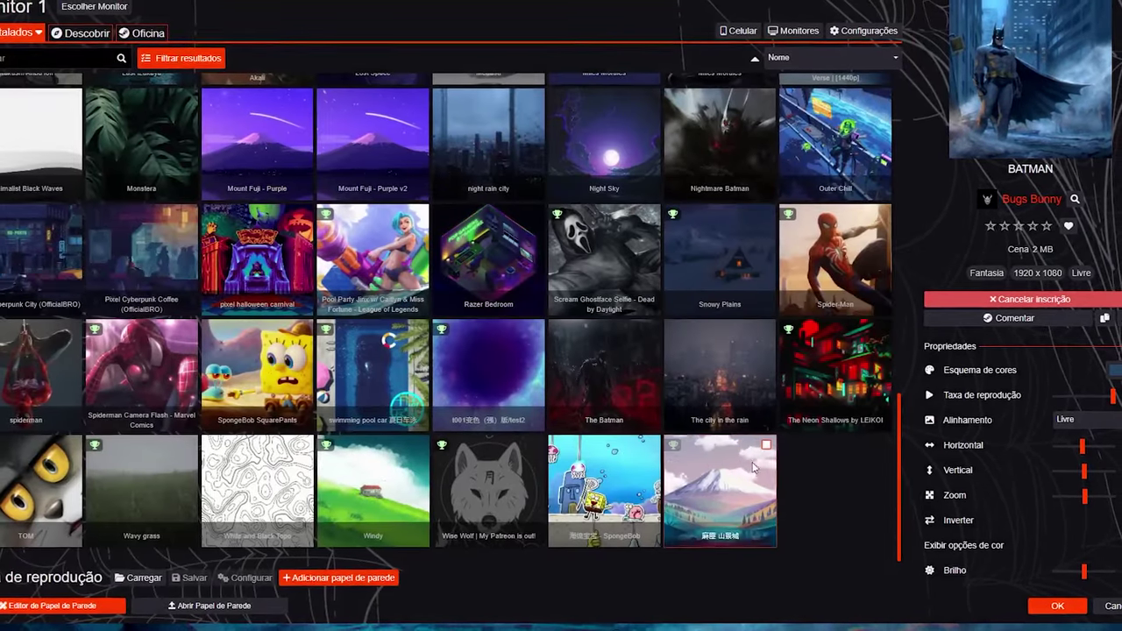
{"action": "scroll", "coordinate": [752, 467], "scroll_direction": "up", "scroll_amount": 10}
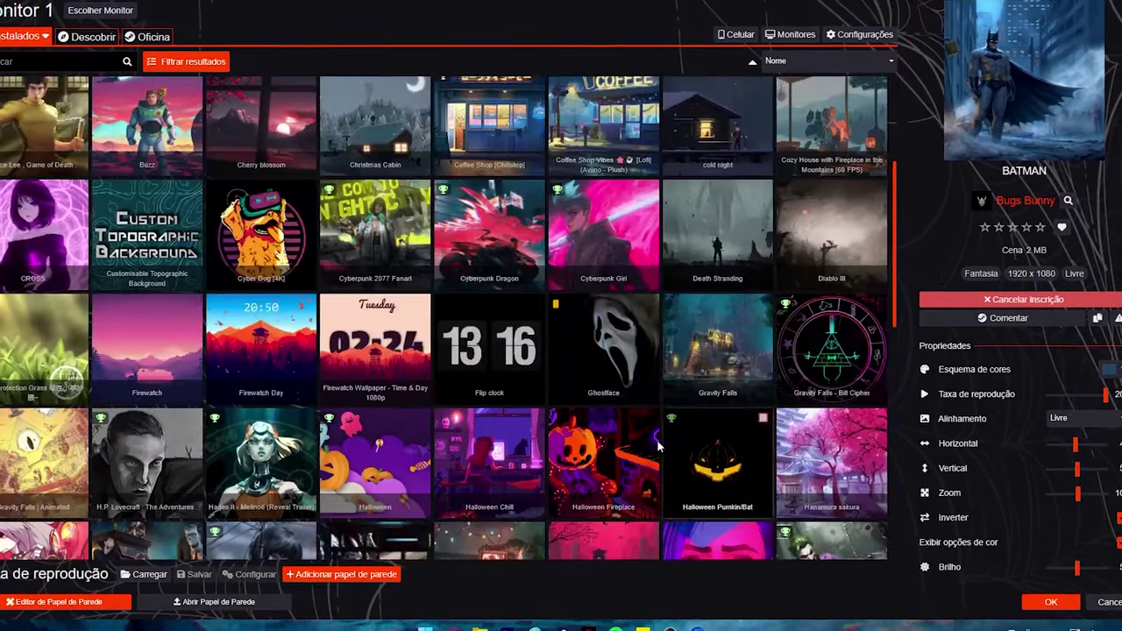
{"action": "scroll", "coordinate": [662, 447], "scroll_direction": "up", "scroll_amount": 3}
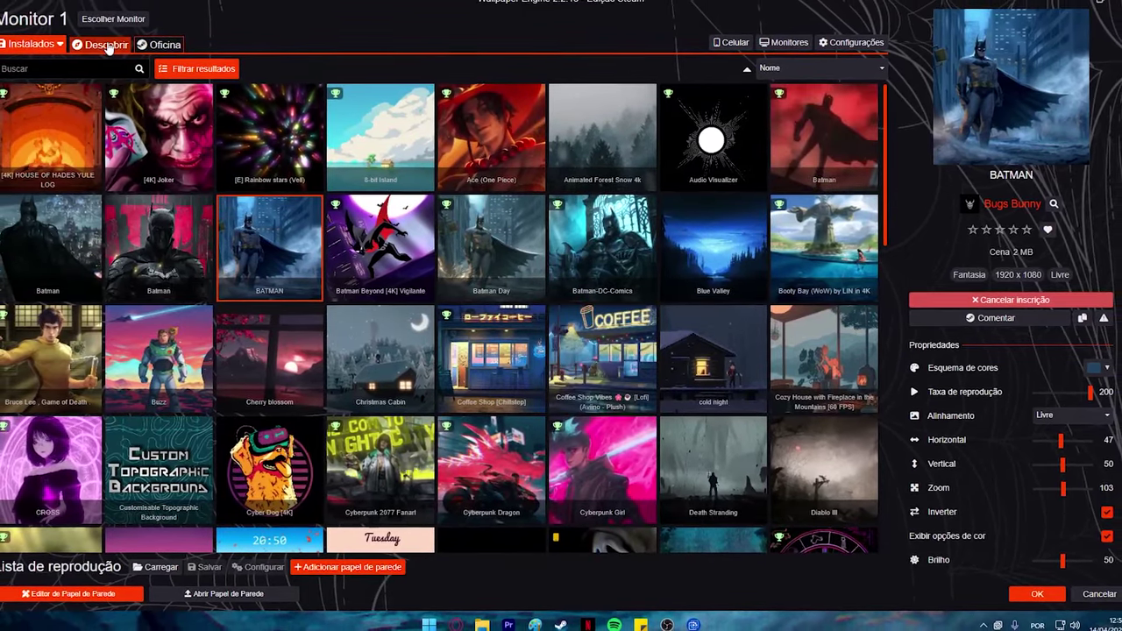
Step: Browse the wallpapers offered for discovery, from newly approved and spring picks to the collections and popular tags
{"action": "left_click", "coordinate": [106, 49]}
{"action": "left_click", "coordinate": [31, 44]}
{"action": "scroll", "coordinate": [457, 314], "scroll_direction": "down", "scroll_amount": 10}
{"action": "scroll", "coordinate": [458, 314], "scroll_direction": "down", "scroll_amount": 5}
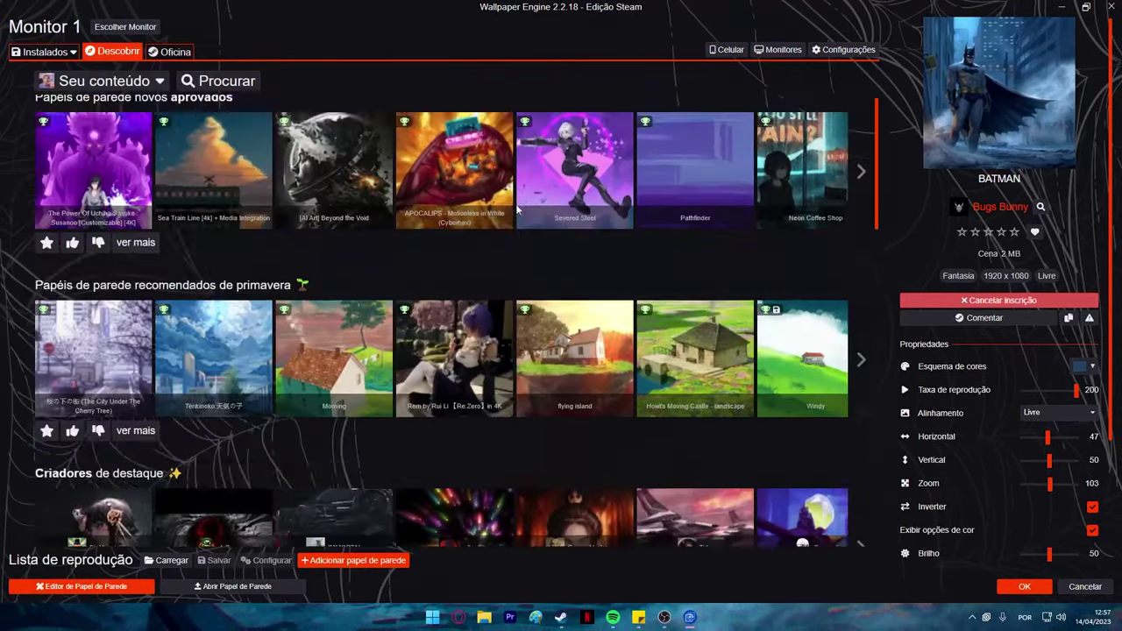
{"action": "scroll", "coordinate": [549, 320], "scroll_direction": "down", "scroll_amount": 6}
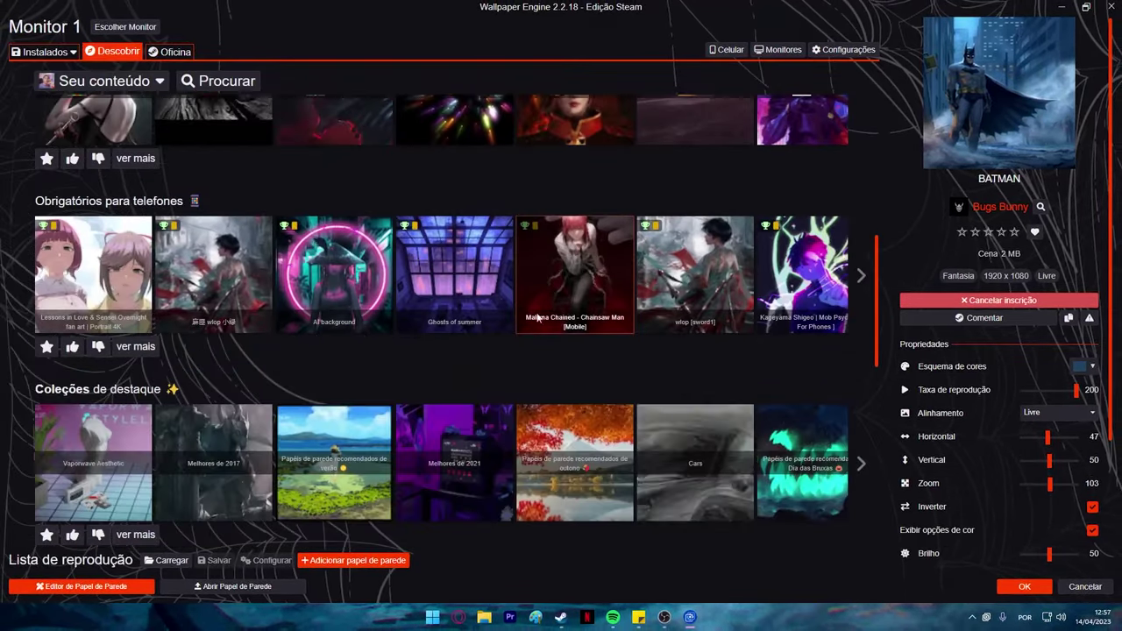
{"action": "scroll", "coordinate": [549, 321], "scroll_direction": "down", "scroll_amount": 4}
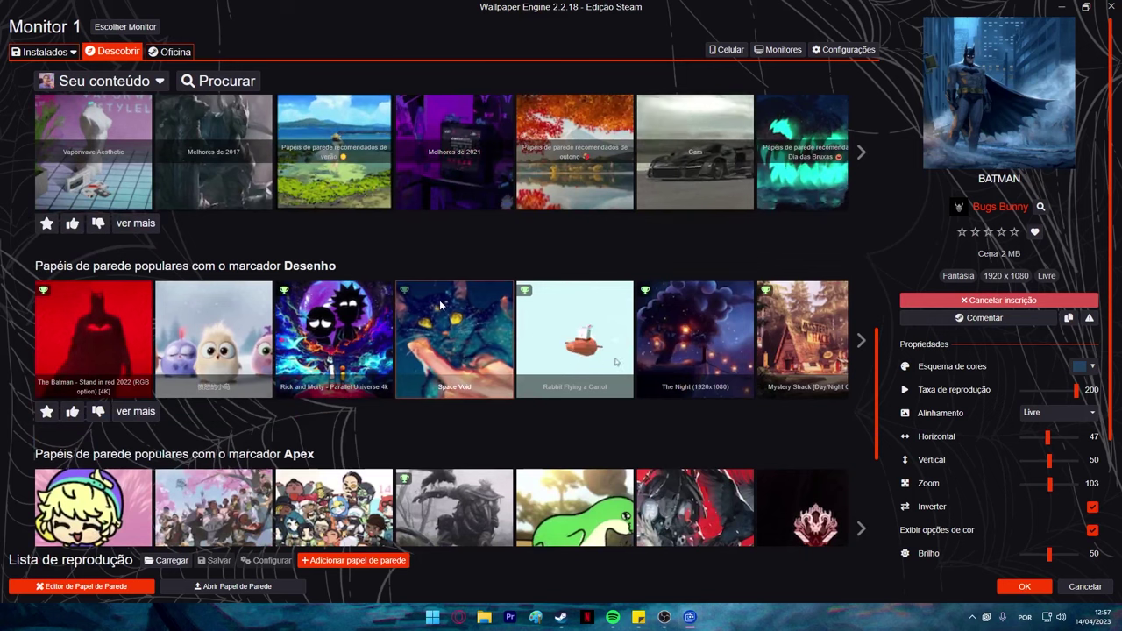
{"action": "scroll", "coordinate": [502, 349], "scroll_direction": "down", "scroll_amount": 3}
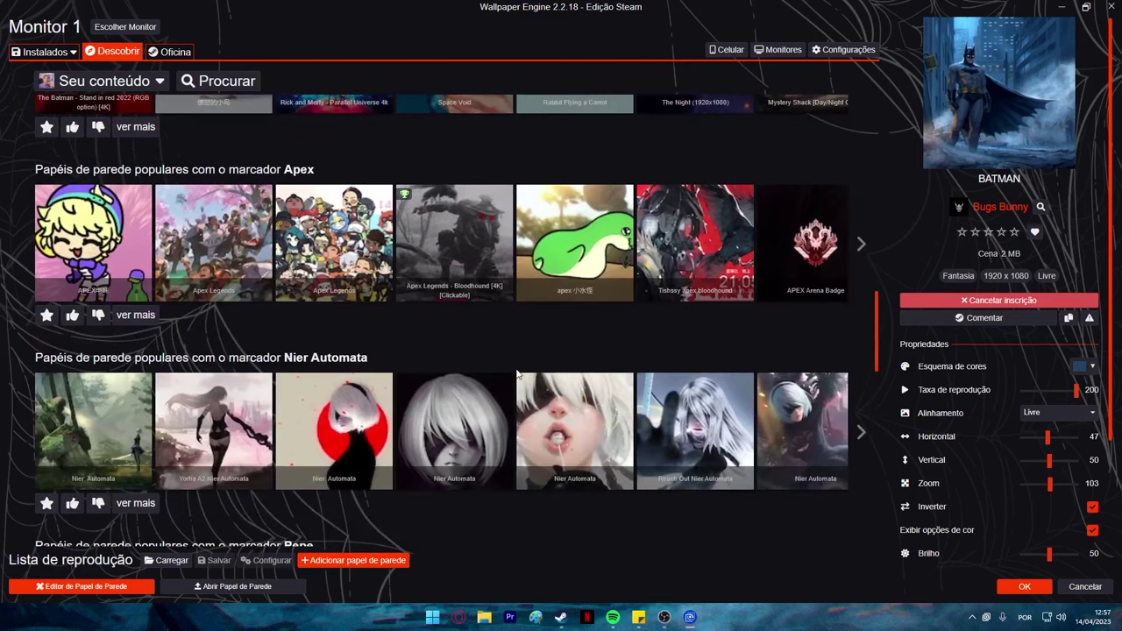
{"action": "scroll", "coordinate": [517, 372], "scroll_direction": "up", "scroll_amount": 6}
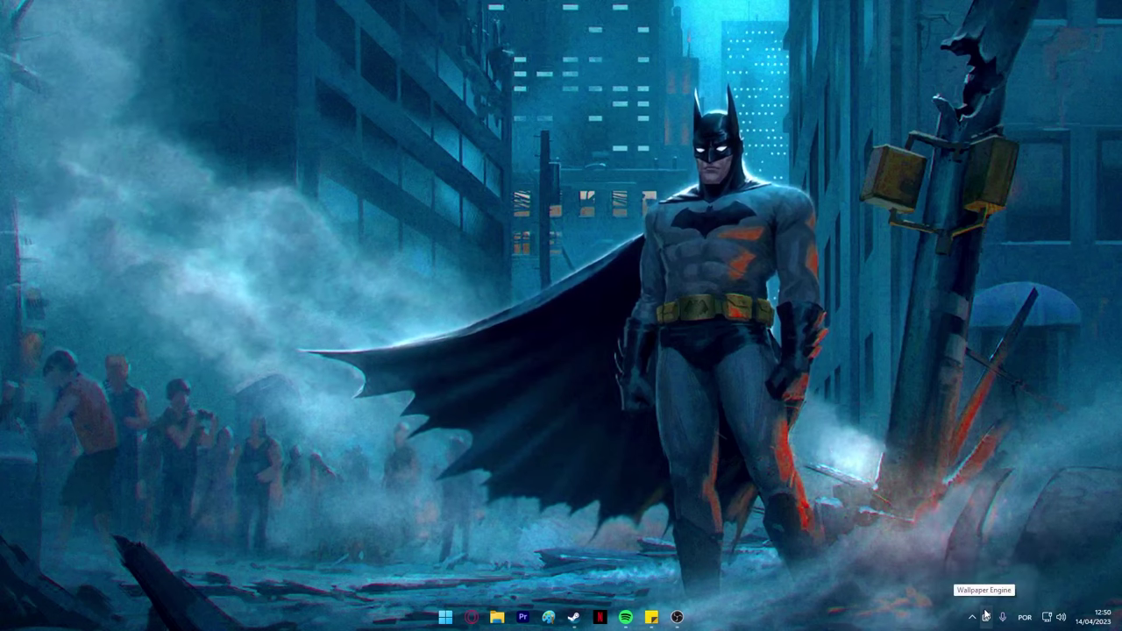
Step: Open the Wallpaper Engine settings and set the performance quality to MSAA x2 antialiasing and 58 frames per second
{"action": "right_click", "coordinate": [986, 619]}
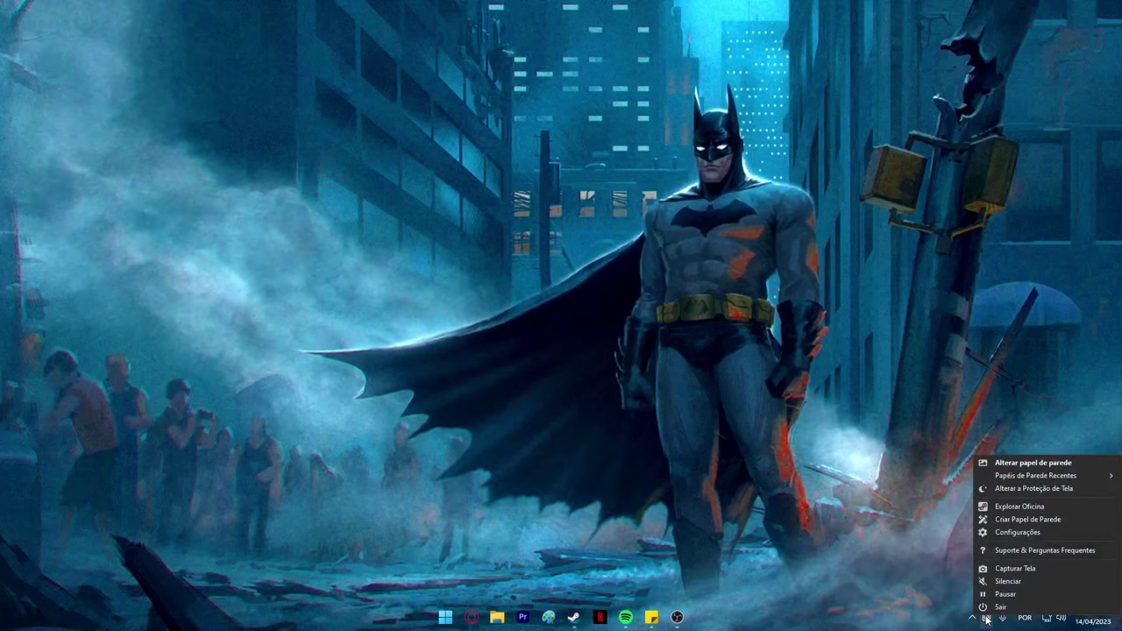
{"action": "left_click", "coordinate": [1030, 530]}
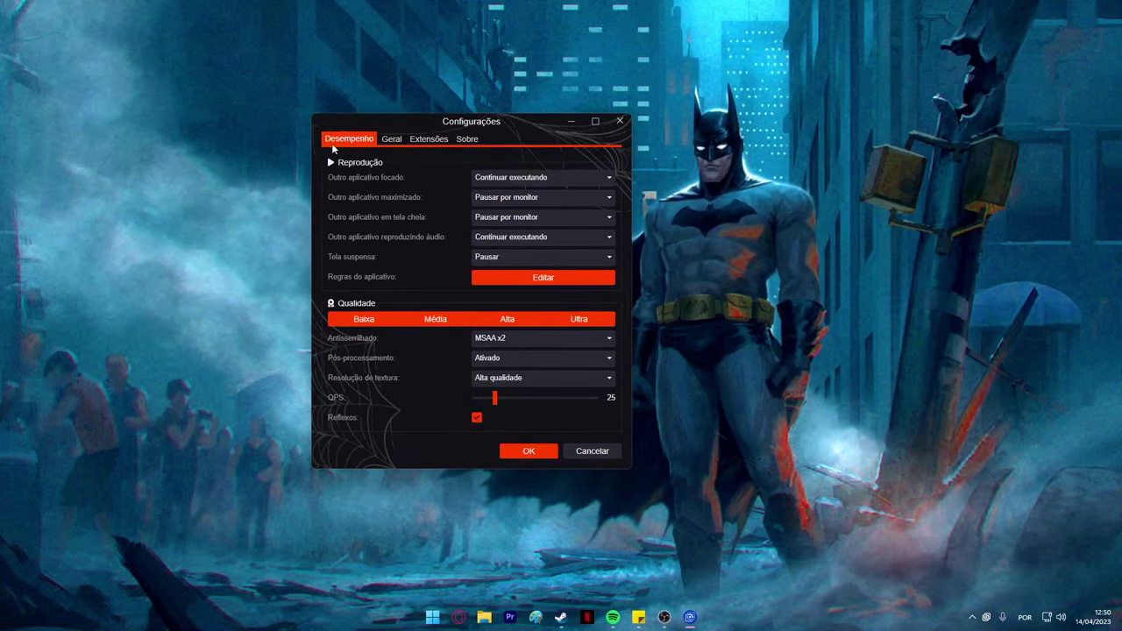
{"action": "left_click", "coordinate": [439, 323]}
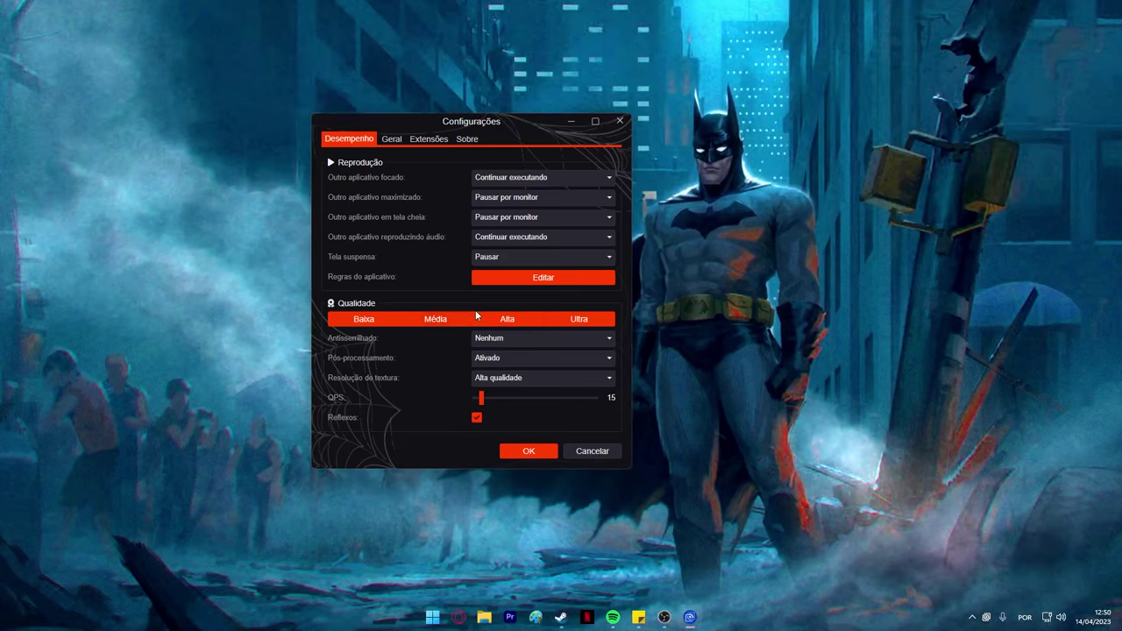
{"action": "left_click", "coordinate": [476, 315]}
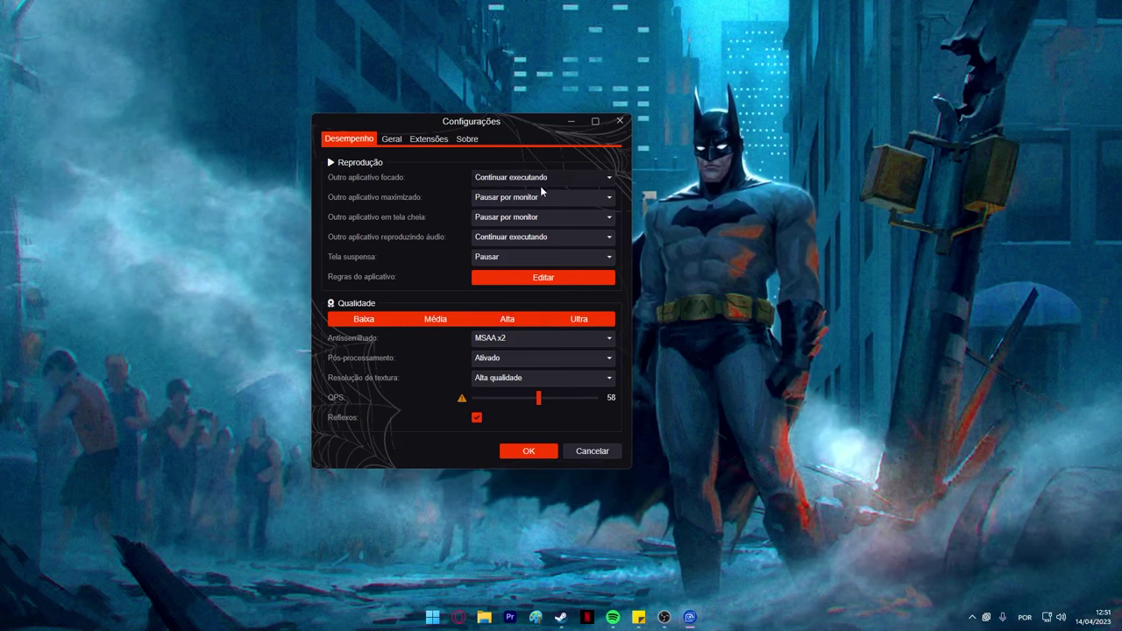
Step: Try the playback rule Pausar todos for when another application is focused, and return it to Continuar executando
{"action": "left_click", "coordinate": [504, 178]}
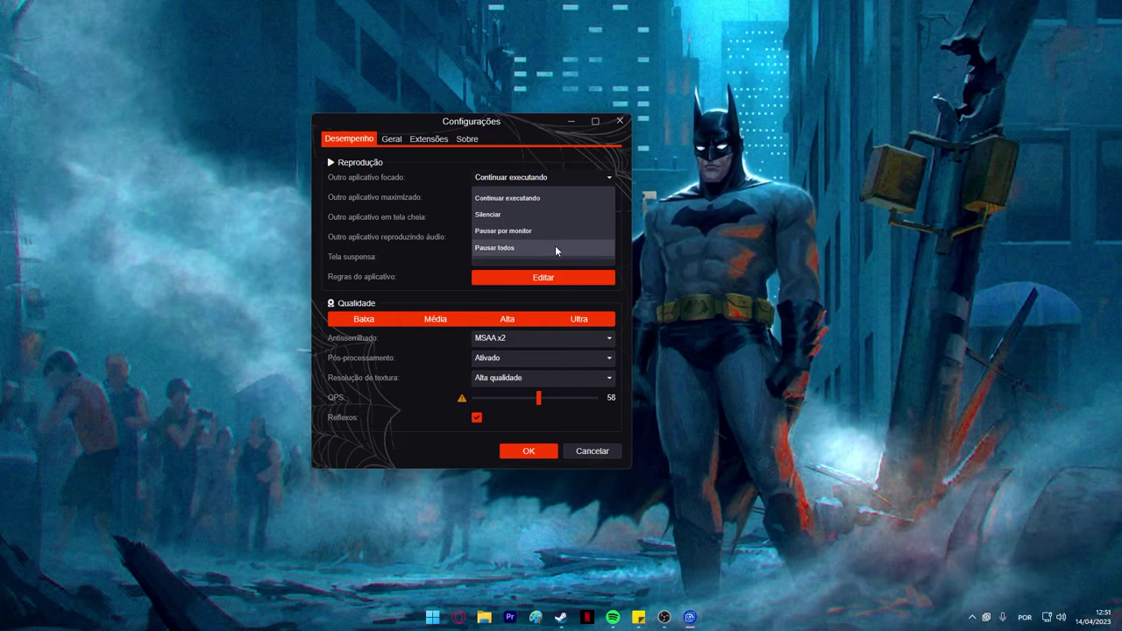
{"action": "left_click", "coordinate": [540, 248]}
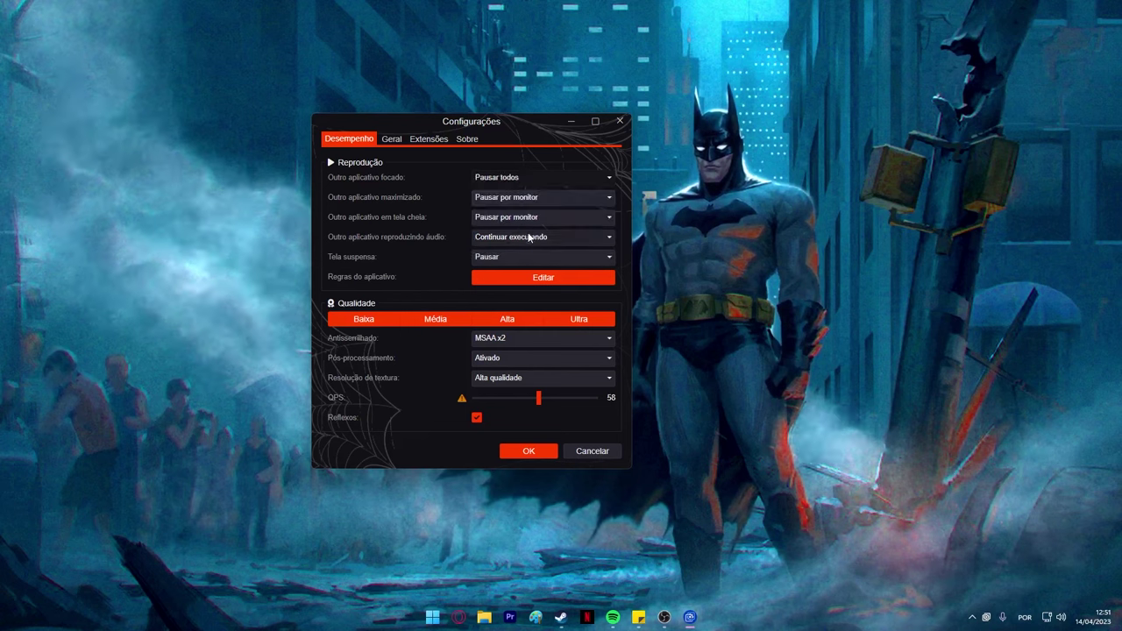
{"action": "left_click", "coordinate": [527, 179]}
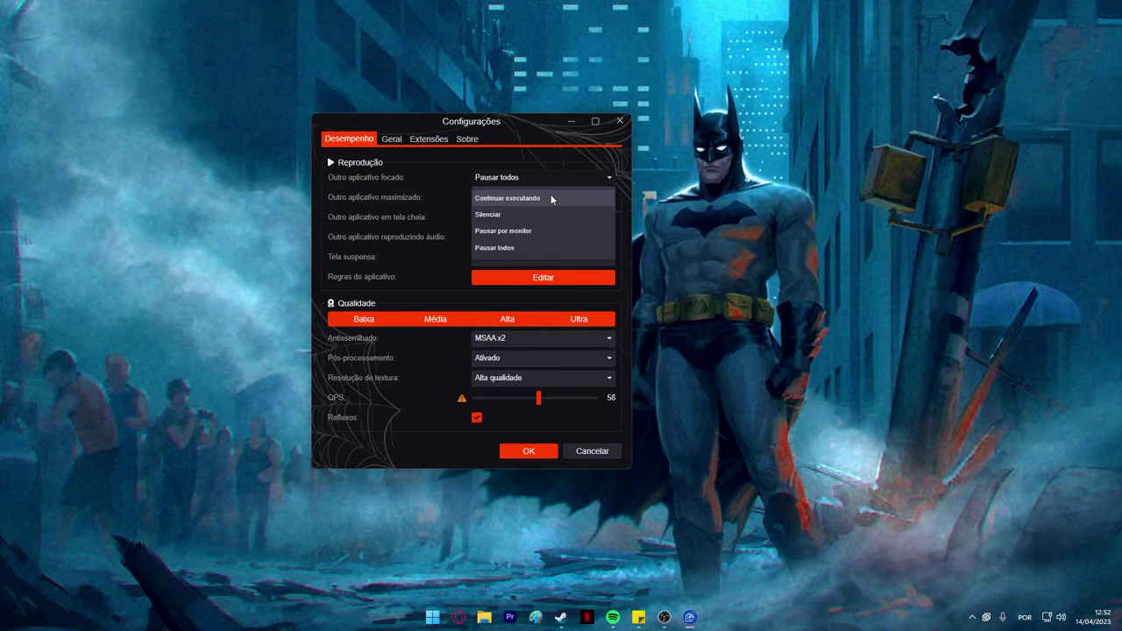
{"action": "left_click", "coordinate": [550, 197]}
Step: Review the automatic startup, extension and about sections of the settings, and save the configuration
{"action": "left_click", "coordinate": [389, 140]}
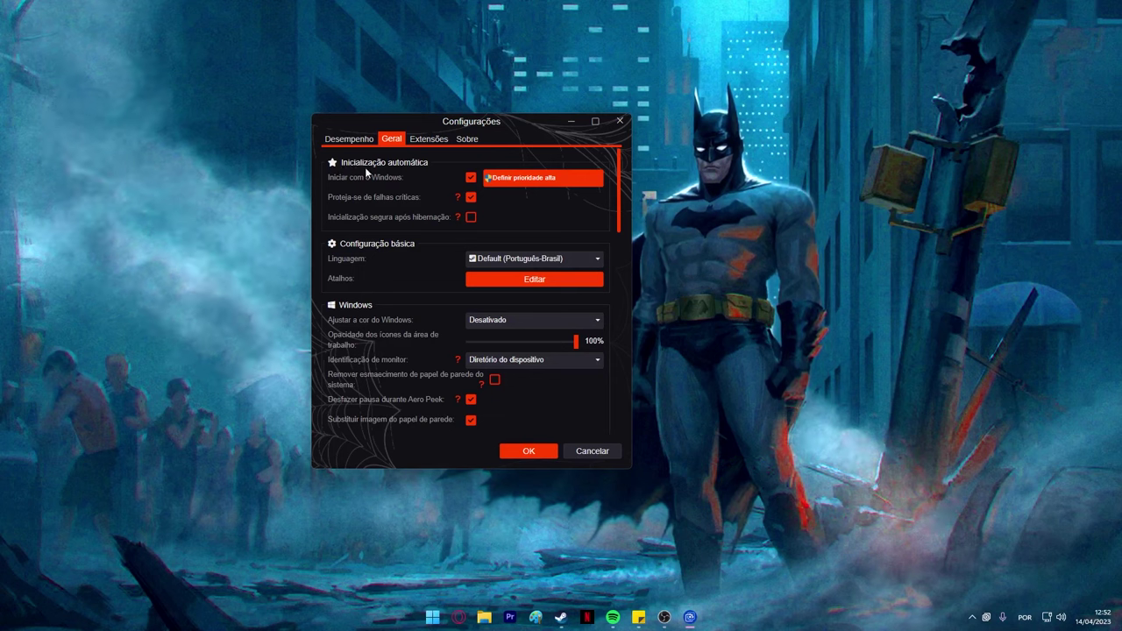
{"action": "left_click", "coordinate": [471, 178]}
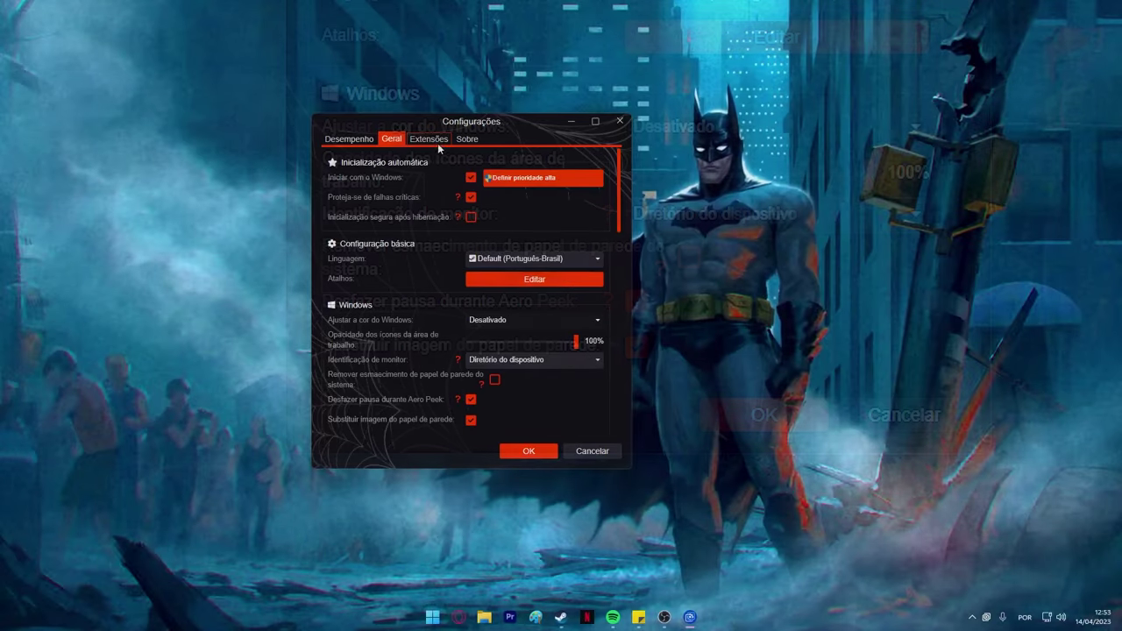
{"action": "left_click", "coordinate": [434, 139]}
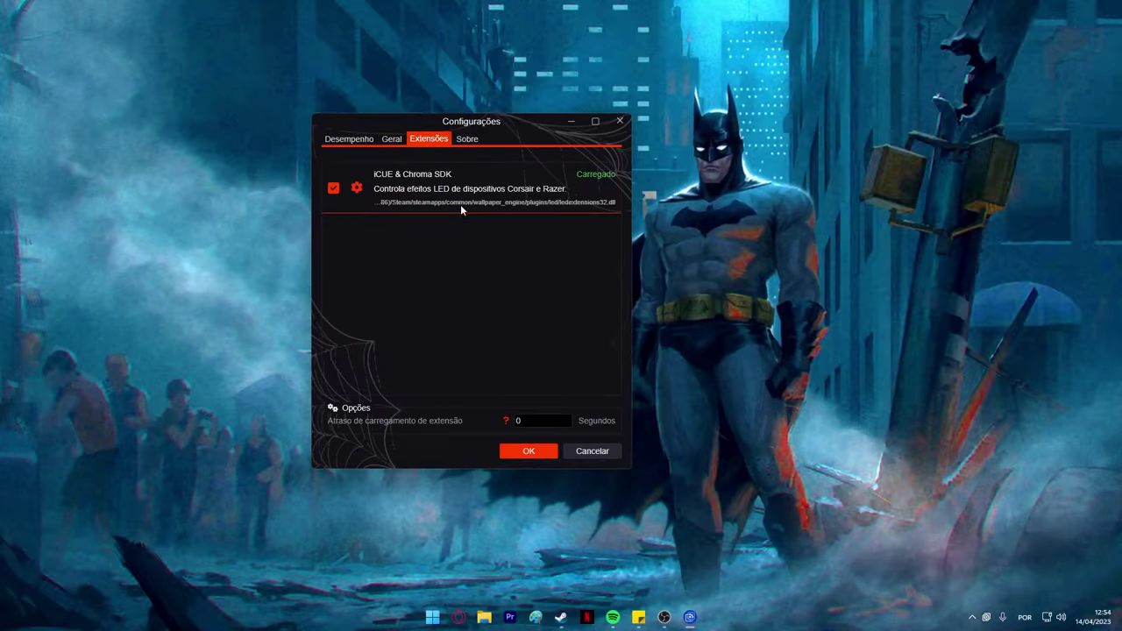
{"action": "left_click", "coordinate": [467, 142]}
{"action": "scroll", "coordinate": [549, 295], "scroll_direction": "down", "scroll_amount": 20}
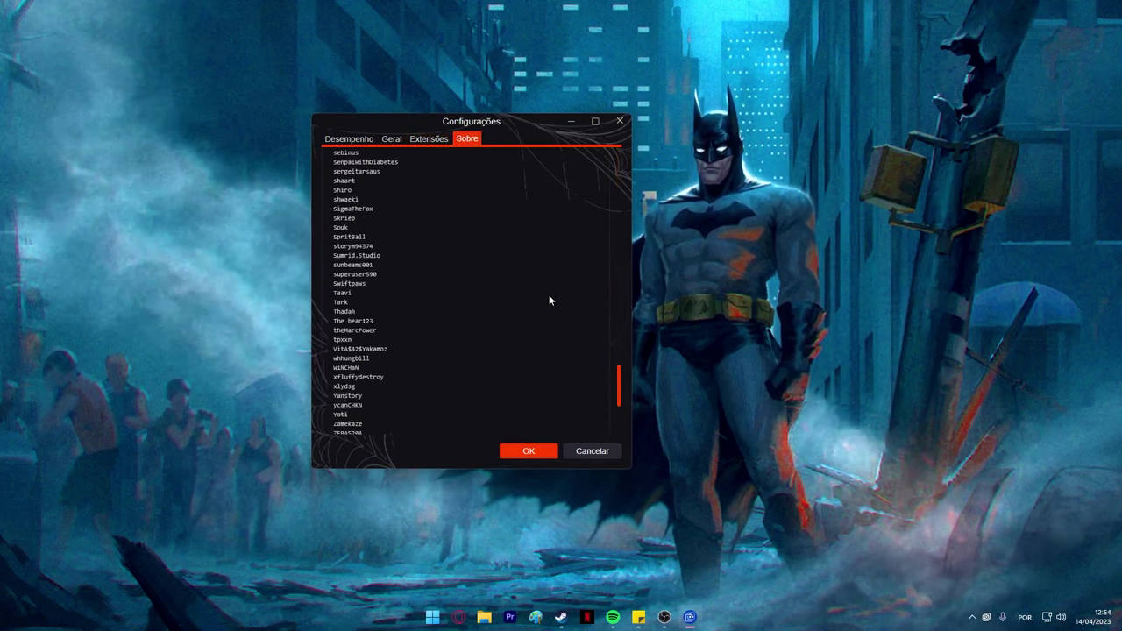
{"action": "left_click", "coordinate": [543, 452]}
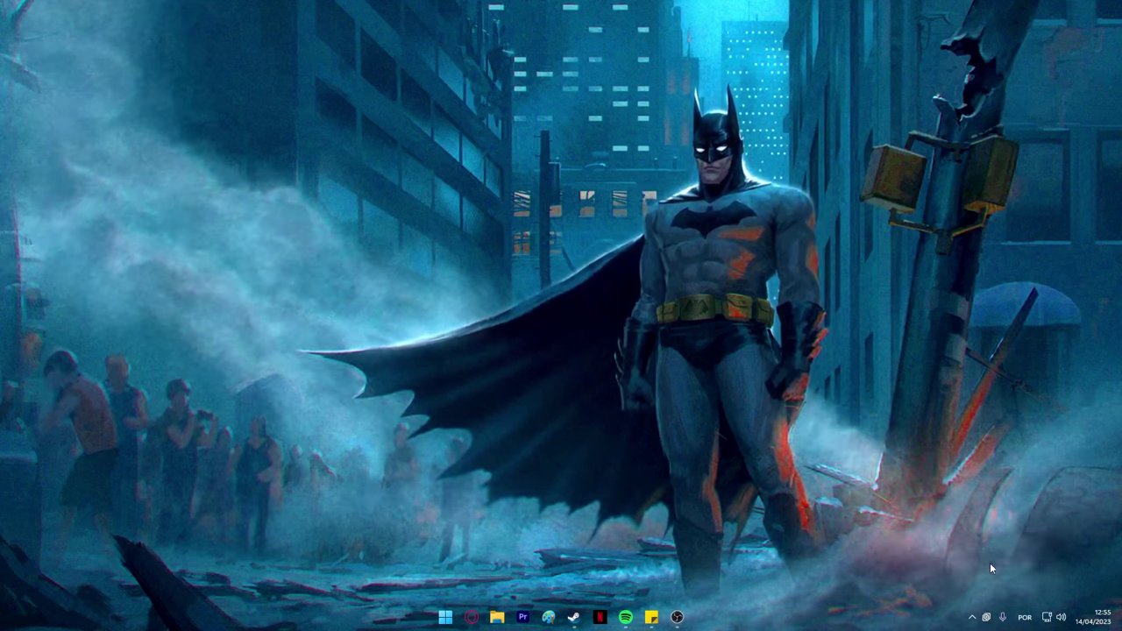
Step: Open Wallpaper Engine's screensaver configuration with the screensaver using the same content as the wallpaper
{"action": "right_click", "coordinate": [987, 618]}
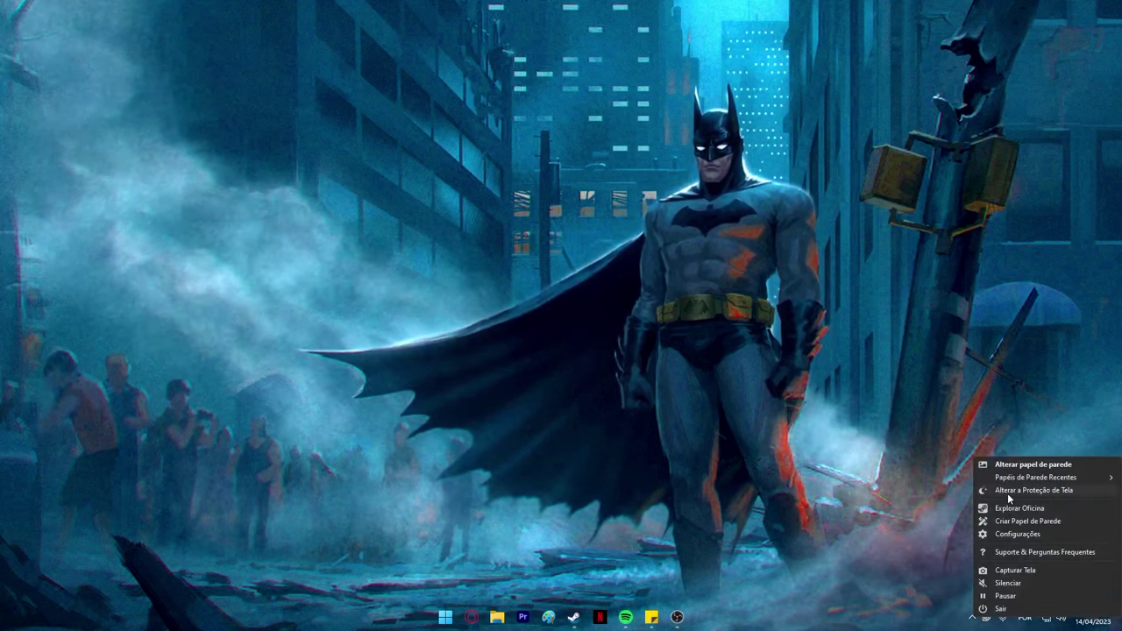
{"action": "left_click", "coordinate": [889, 293]}
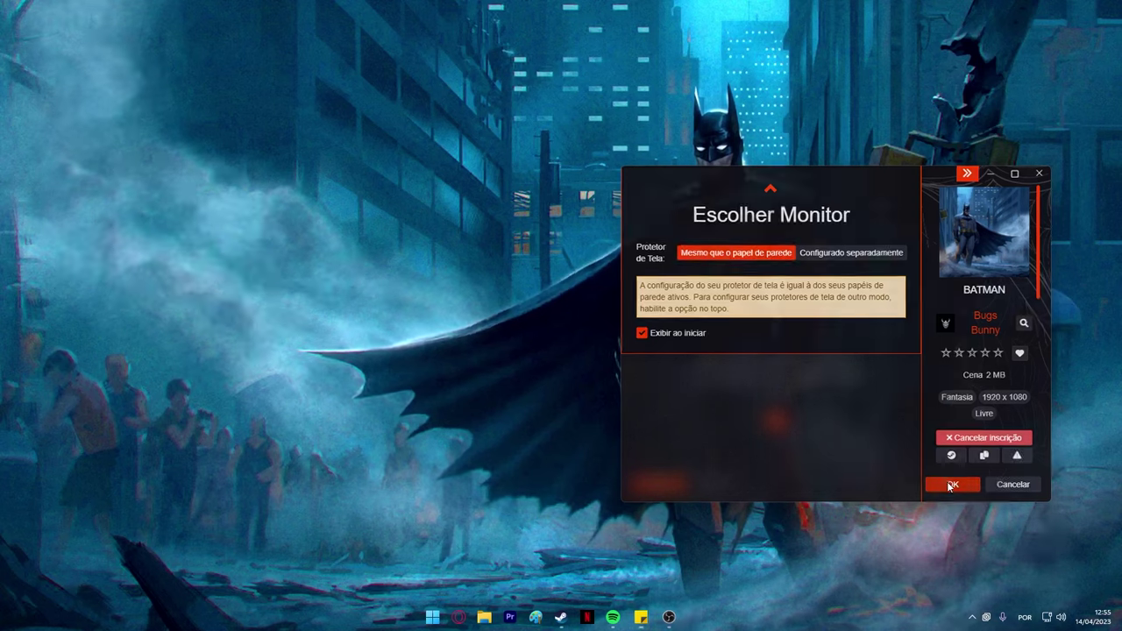
Step: Set Wallpaper Engine as the Windows screensaver with a 5-minute wait, and close the personalization settings
{"action": "left_click", "coordinate": [734, 539]}
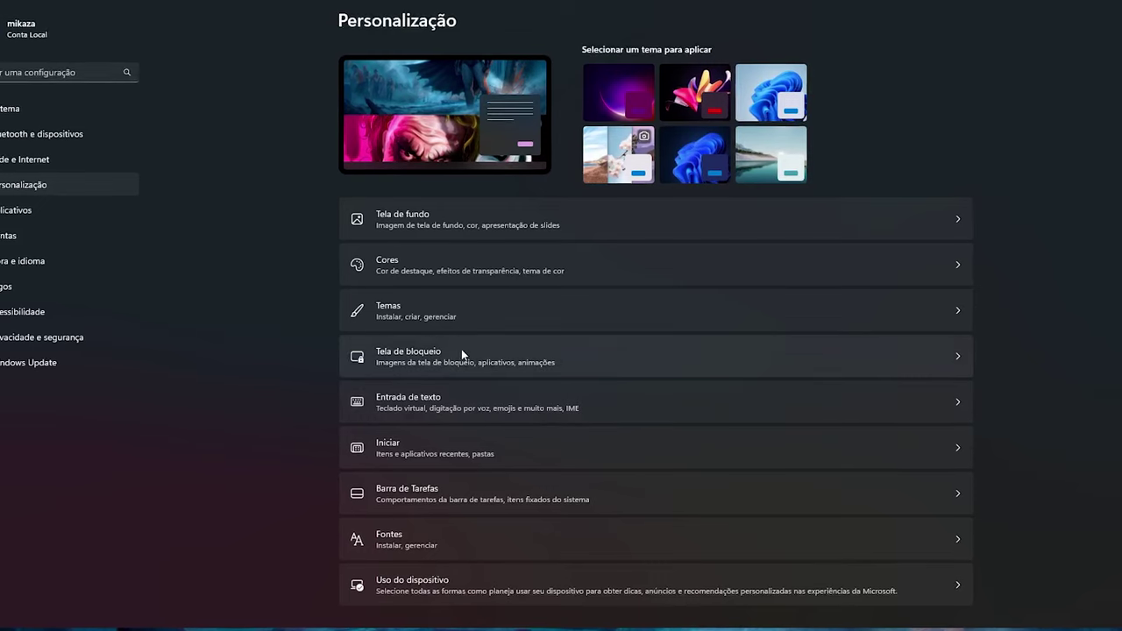
{"action": "left_click", "coordinate": [461, 348]}
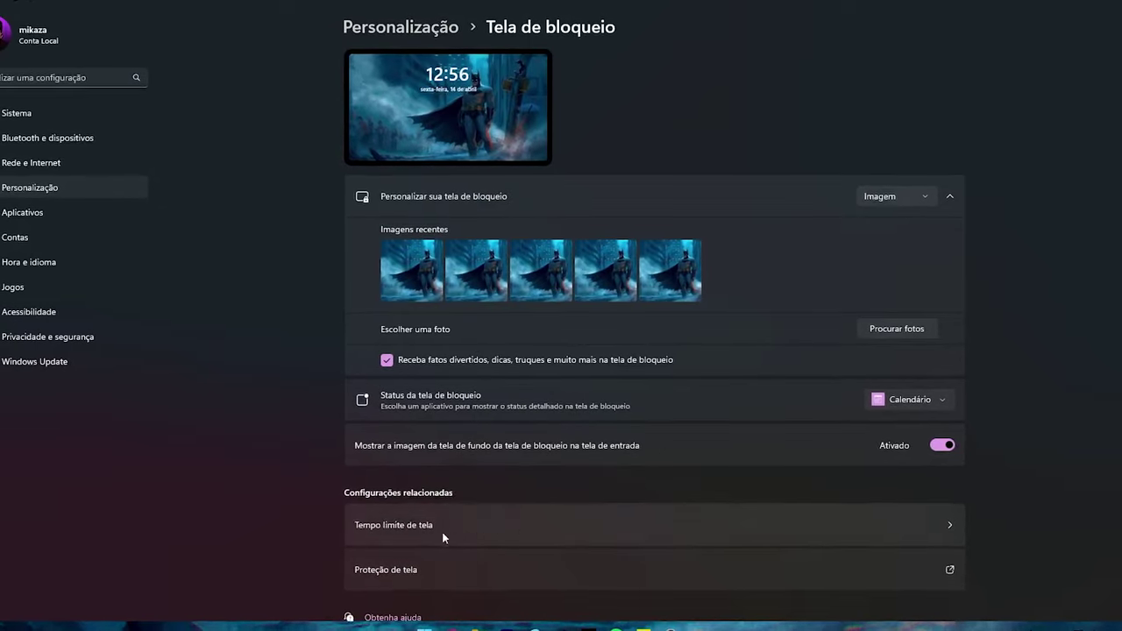
{"action": "left_click", "coordinate": [430, 569]}
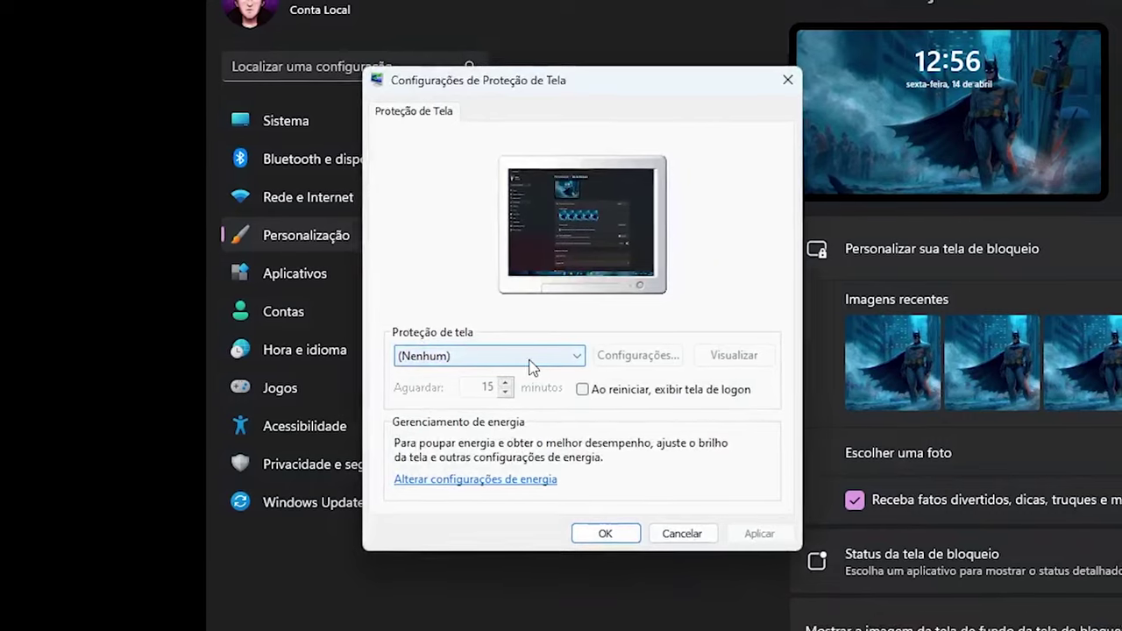
{"action": "left_click", "coordinate": [530, 367]}
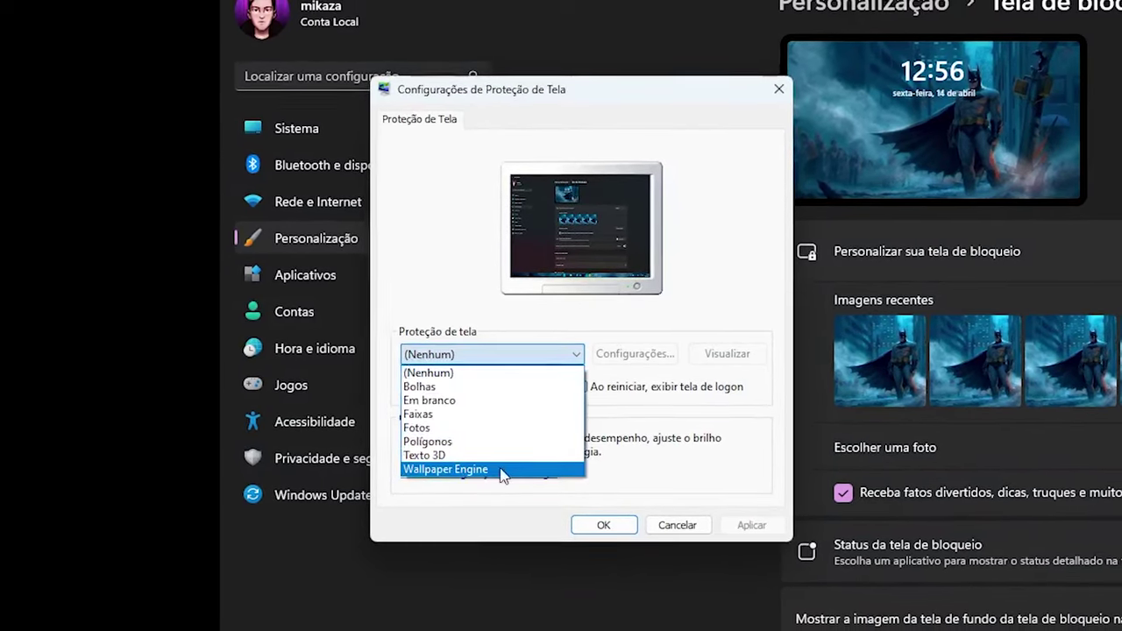
{"action": "left_click", "coordinate": [506, 474]}
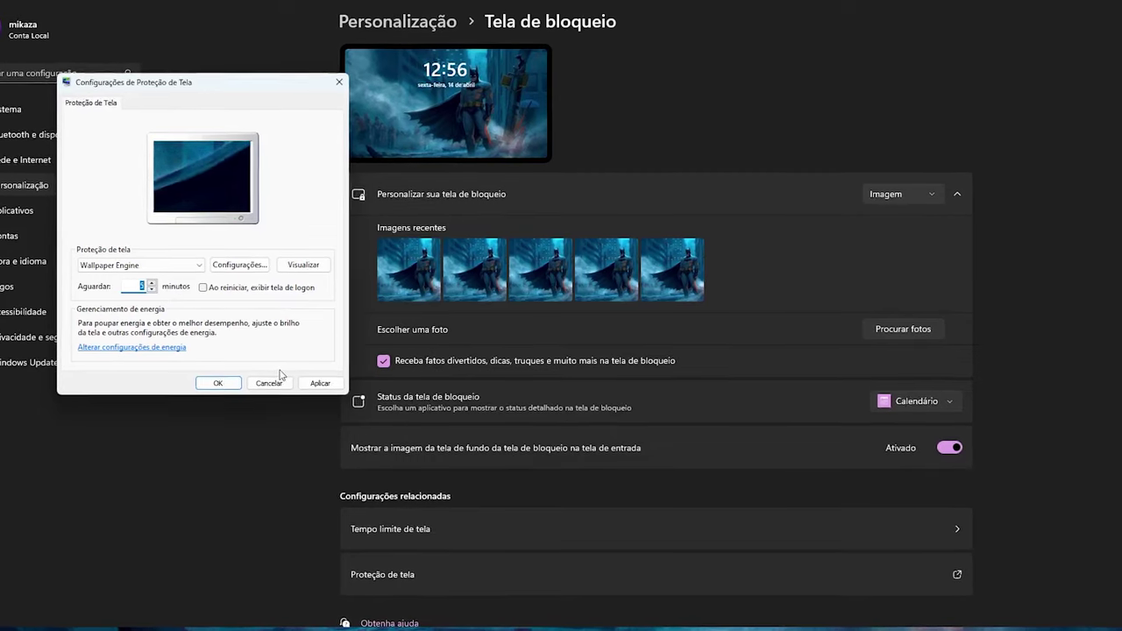
{"action": "left_click", "coordinate": [219, 383]}
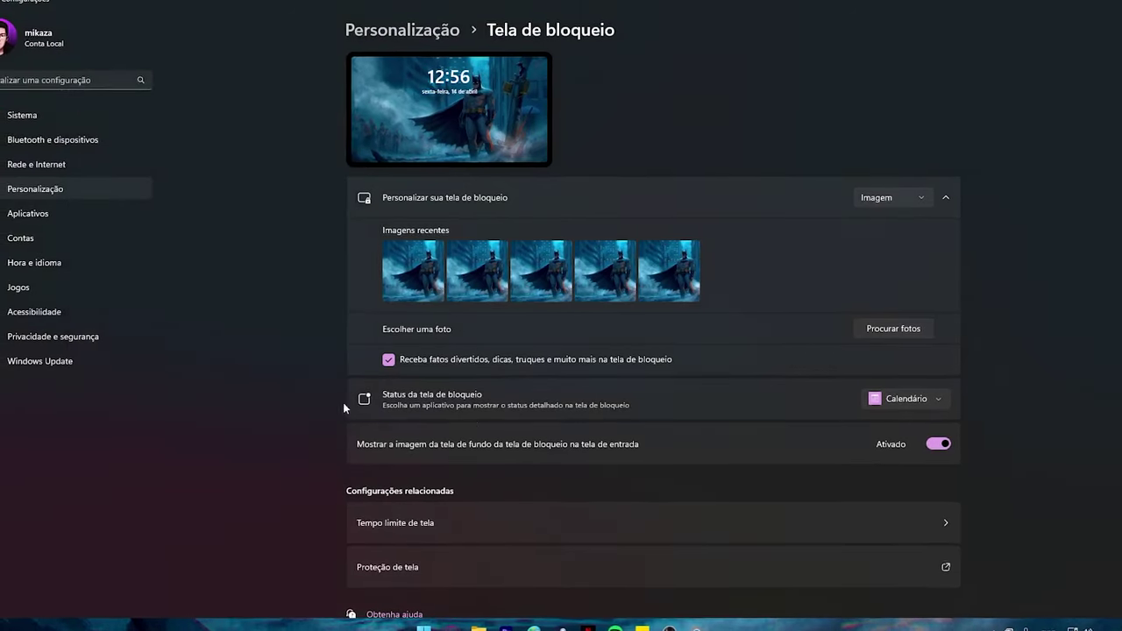
{"action": "left_click", "coordinate": [974, 19]}
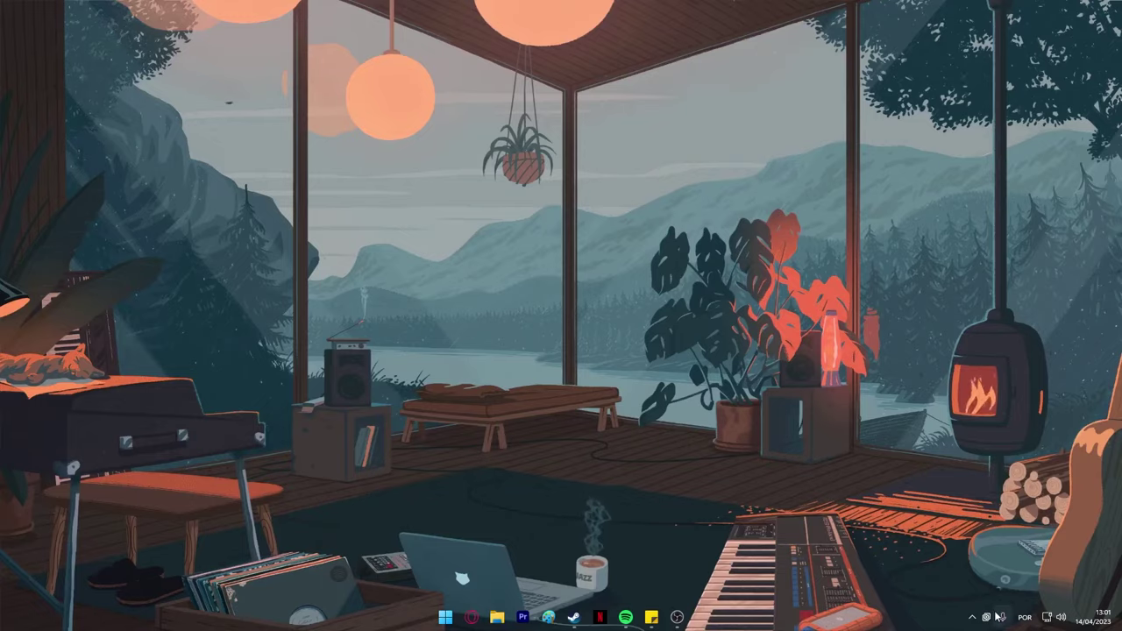
Step: Search the web for "moewalls" and open the MoeWalls live wallpapers site
{"action": "right_click", "coordinate": [986, 618]}
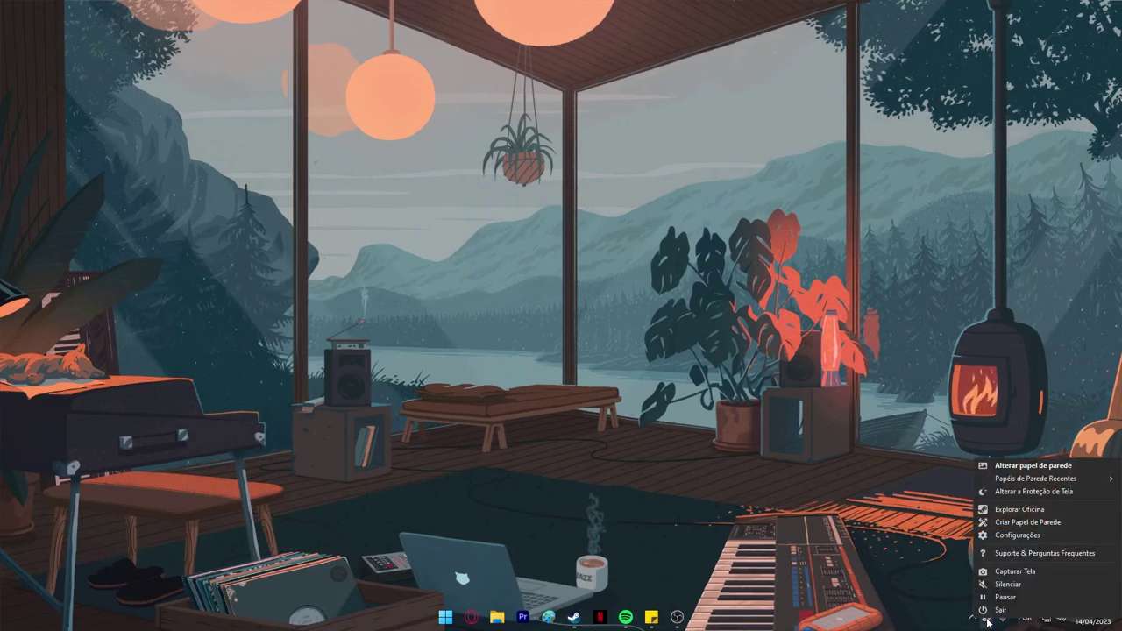
{"action": "key", "text": "alt+space"}
{"action": "type", "text": "mo"}
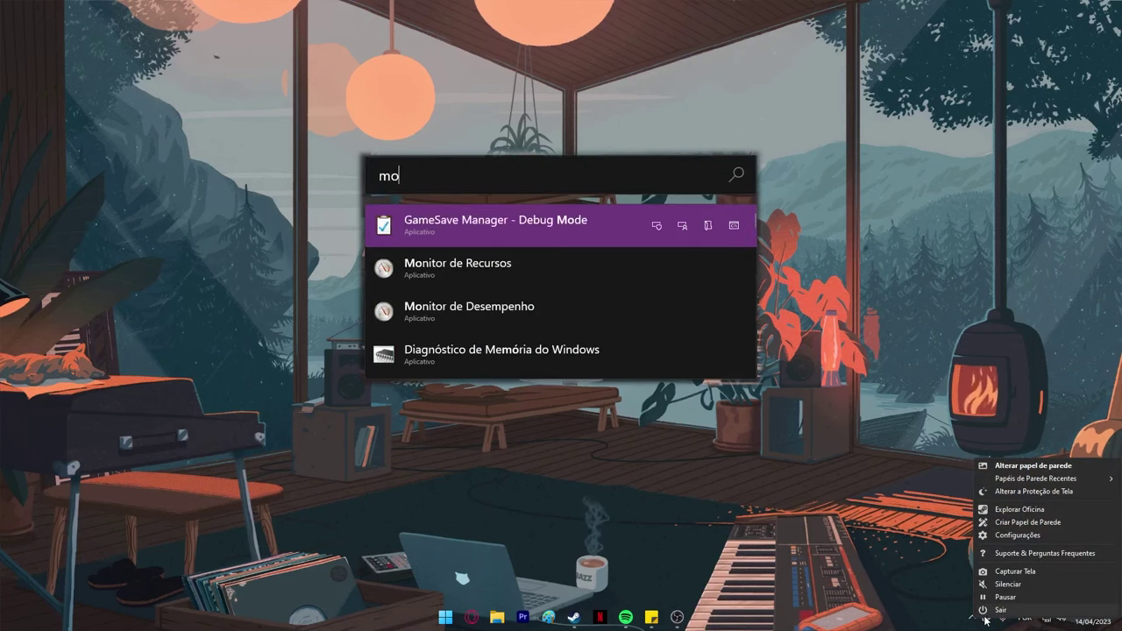
{"action": "type", "text": "ewalls"}
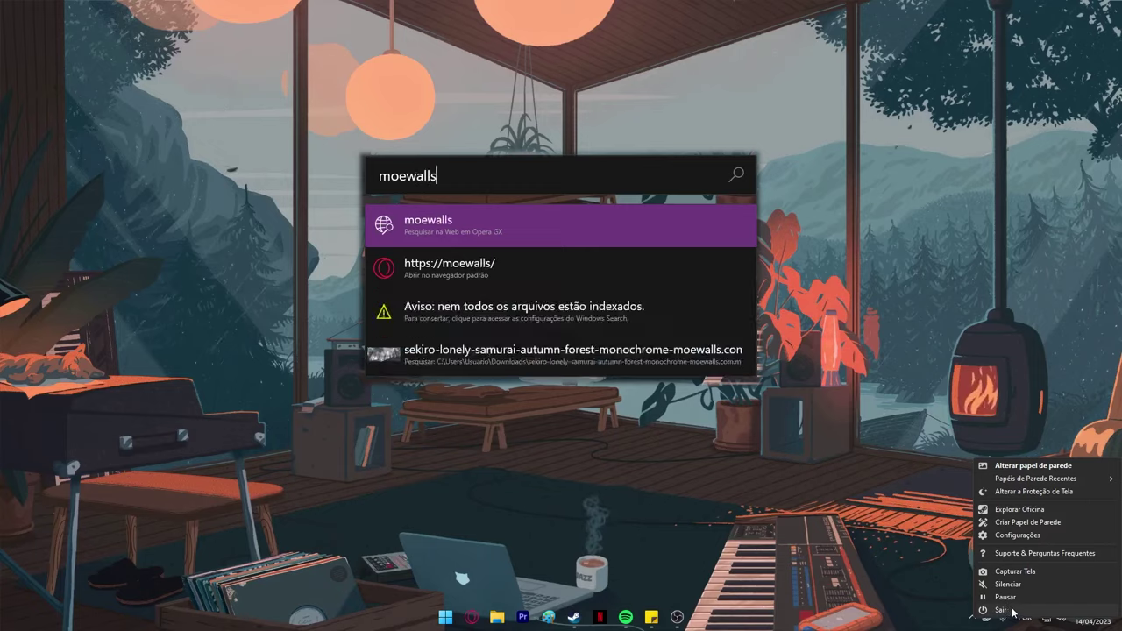
{"action": "key", "text": "Return"}
{"action": "left_click", "coordinate": [407, 150]}
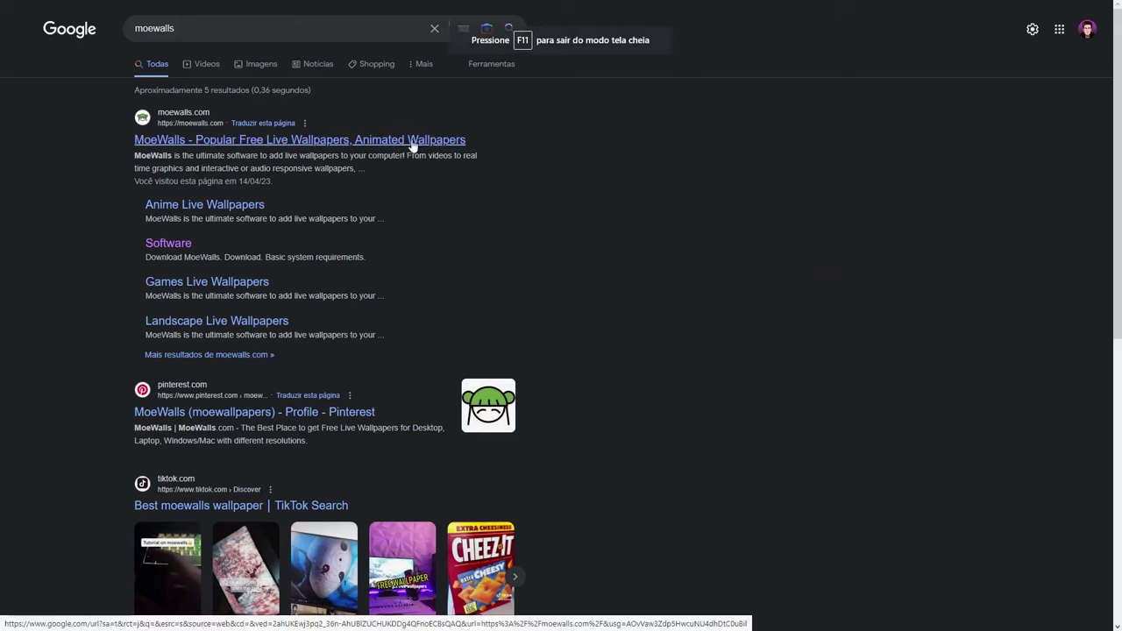
Step: Browse the MoeWalls Lifestyle category and download the Tokyo Street Sakura Live Wallpaper
{"action": "scroll", "coordinate": [638, 208], "scroll_direction": "down", "scroll_amount": 3}
{"action": "scroll", "coordinate": [1068, 421], "scroll_direction": "down", "scroll_amount": 3}
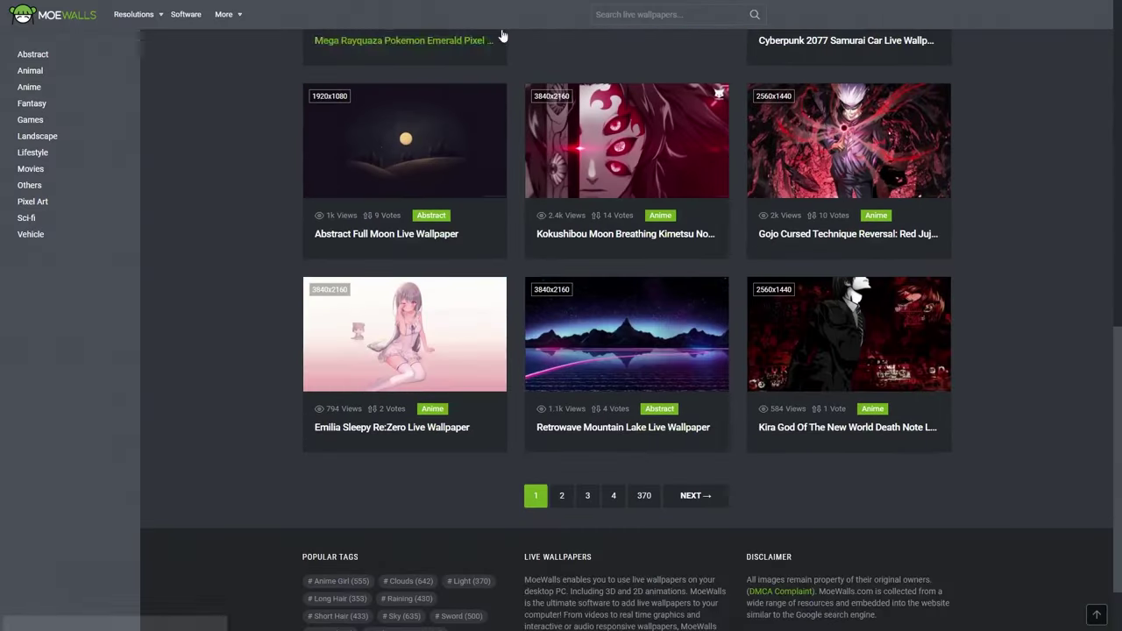
{"action": "scroll", "coordinate": [81, 92], "scroll_direction": "up", "scroll_amount": 10}
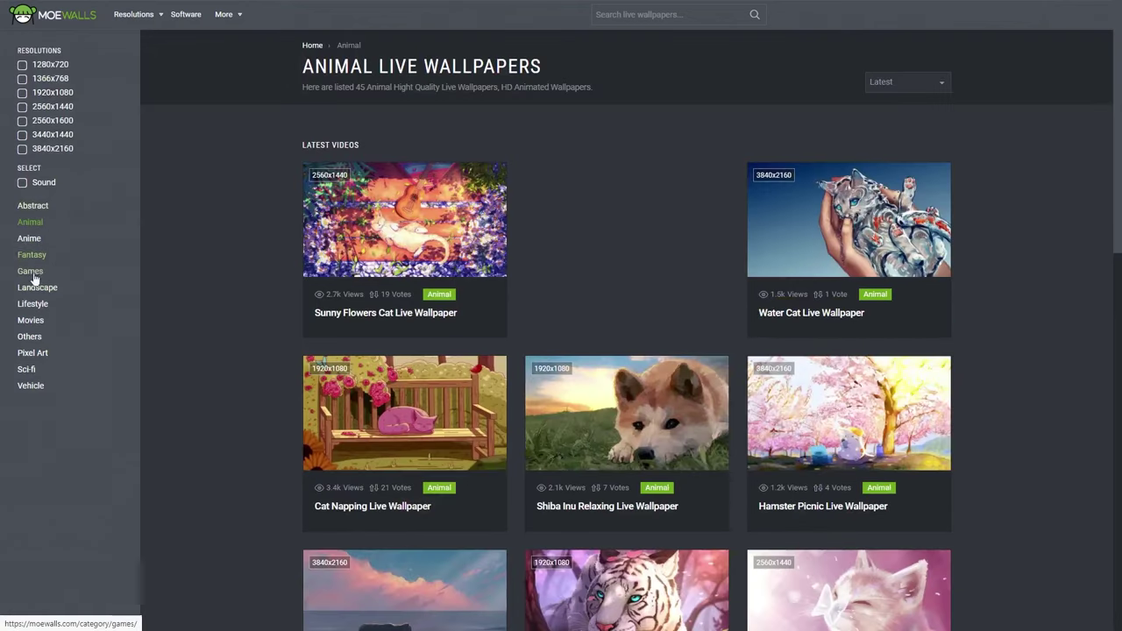
{"action": "left_click", "coordinate": [51, 311]}
{"action": "scroll", "coordinate": [848, 323], "scroll_direction": "down", "scroll_amount": 3}
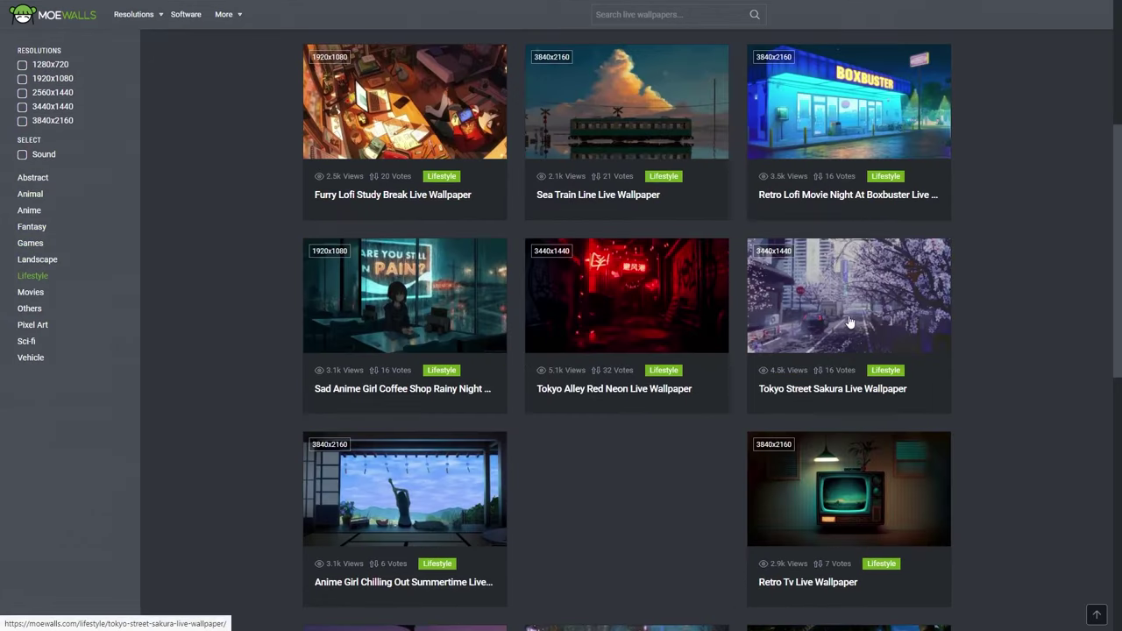
{"action": "left_click", "coordinate": [849, 323]}
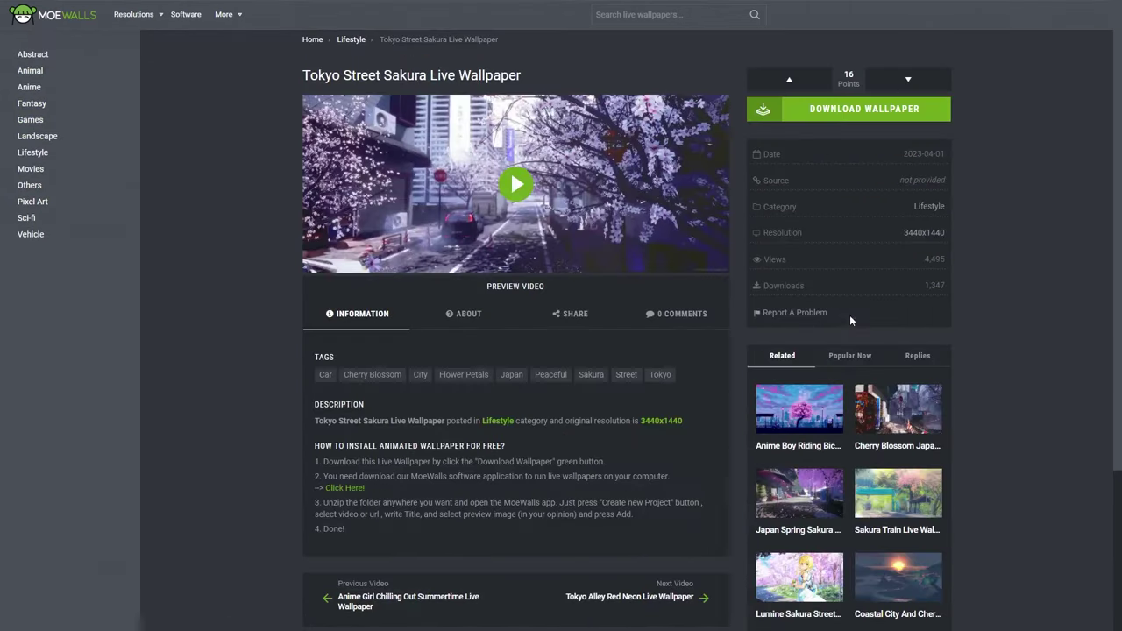
{"action": "left_click", "coordinate": [876, 114]}
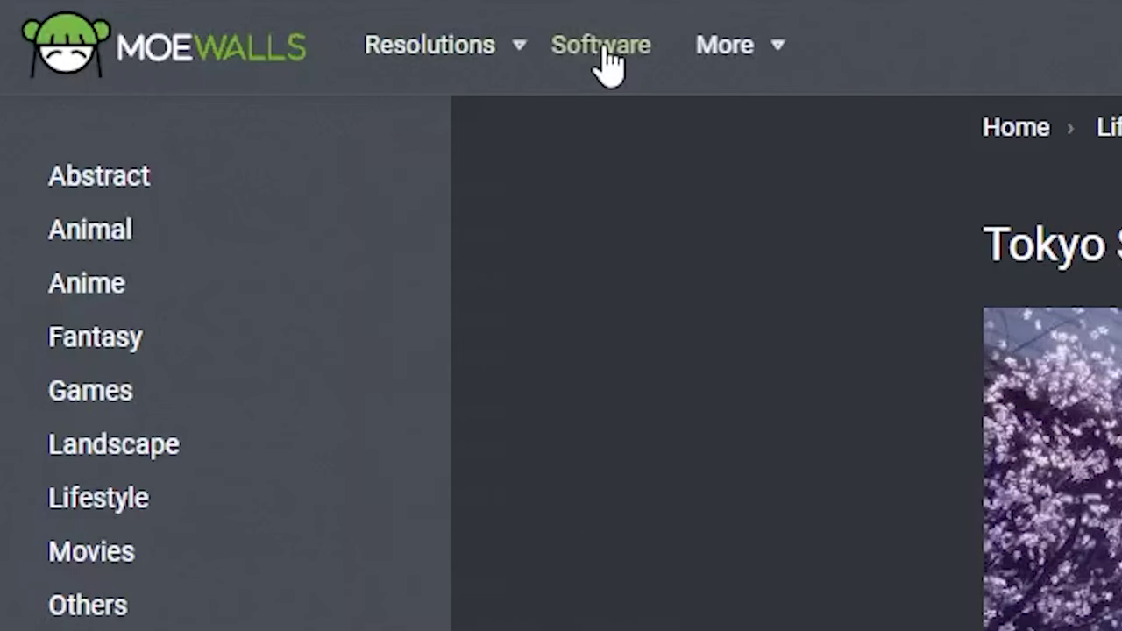
Step: Open the MoeWalls software page and launch the MoeWalls application from its desktop folder
{"action": "left_click", "coordinate": [601, 45]}
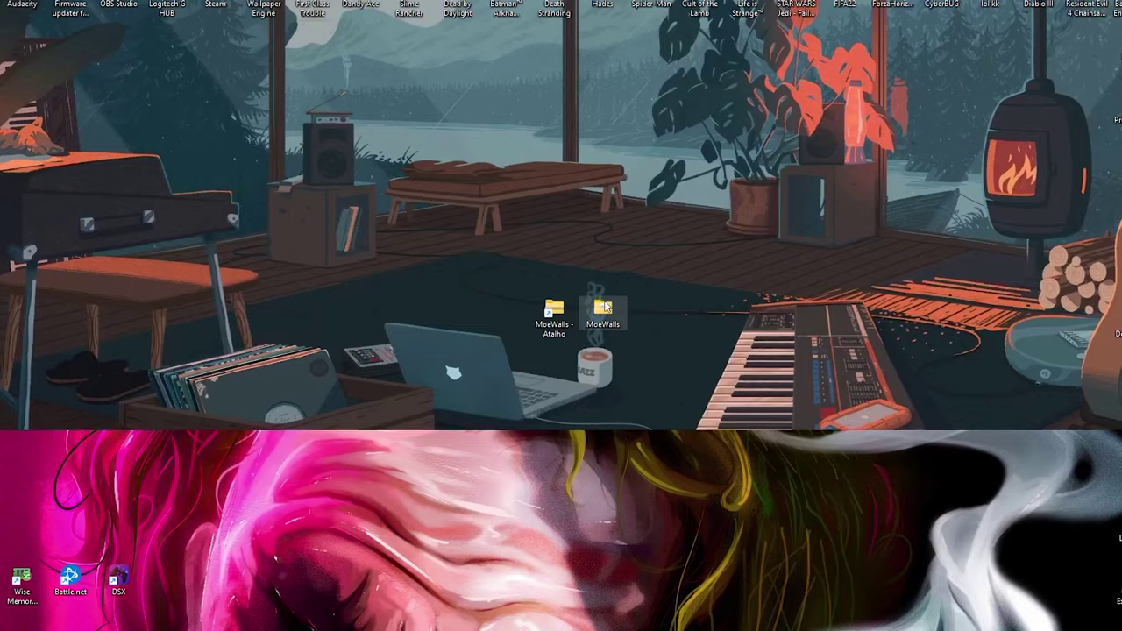
{"action": "double_click", "coordinate": [602, 307]}
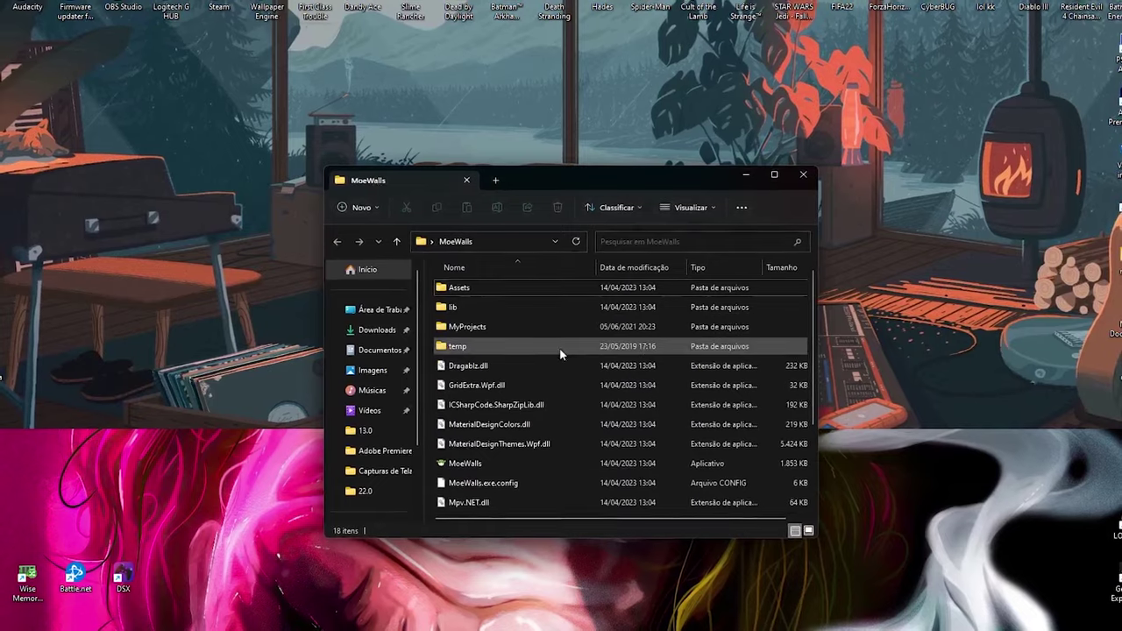
{"action": "scroll", "coordinate": [556, 347], "scroll_direction": "down", "scroll_amount": 2}
{"action": "double_click", "coordinate": [470, 350]}
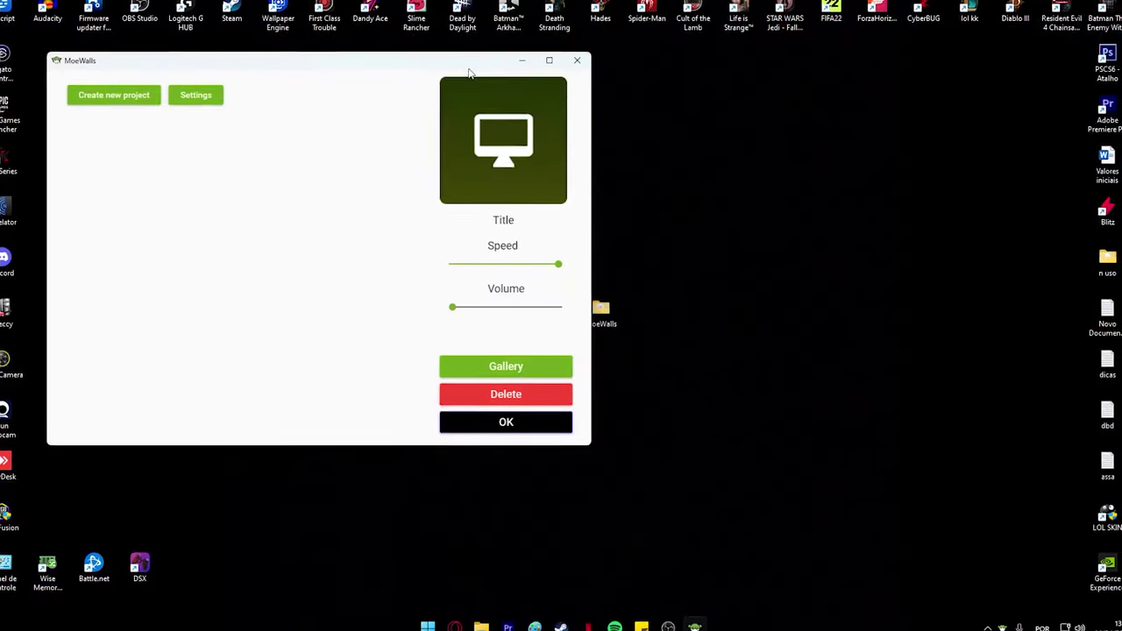
Step: Create a new MoeWalls project from the honor-of-a-samurai-monochrome video in Downloads and set it as the wallpaper
{"action": "left_click_drag", "start_coordinate": [466, 68], "coordinate": [686, 154]}
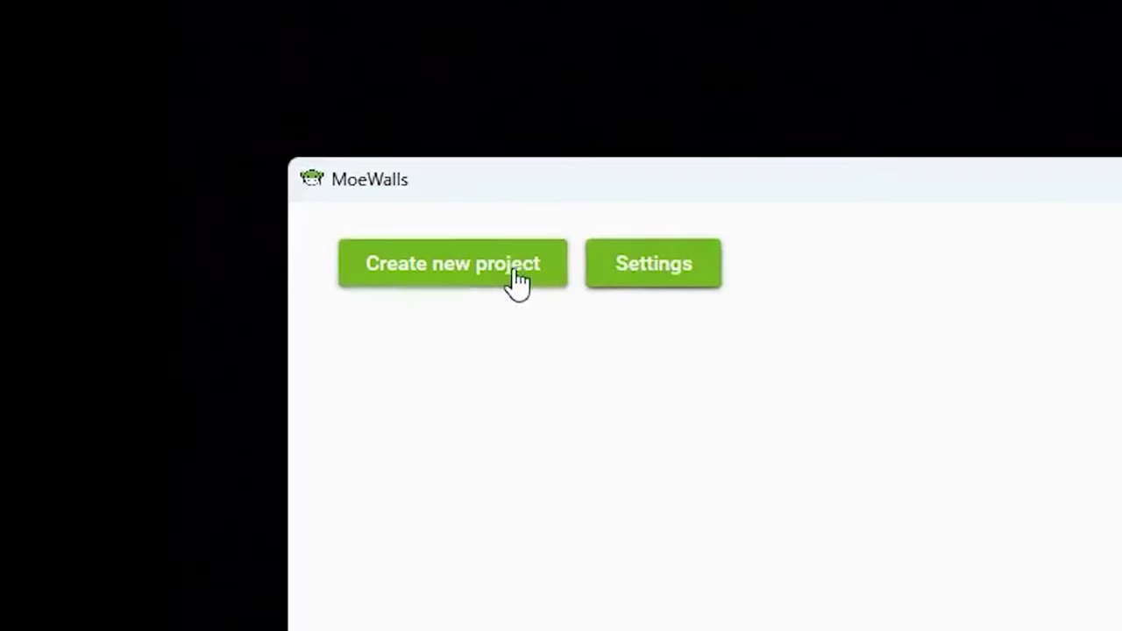
{"action": "left_click", "coordinate": [488, 278]}
{"action": "left_click", "coordinate": [473, 378]}
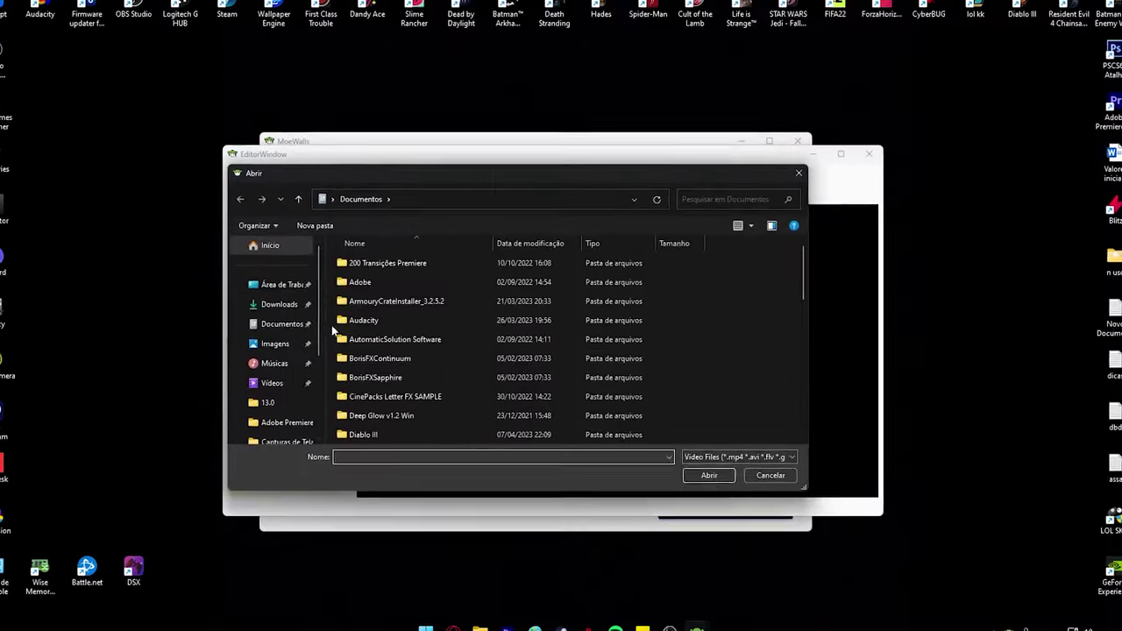
{"action": "left_click", "coordinate": [281, 304]}
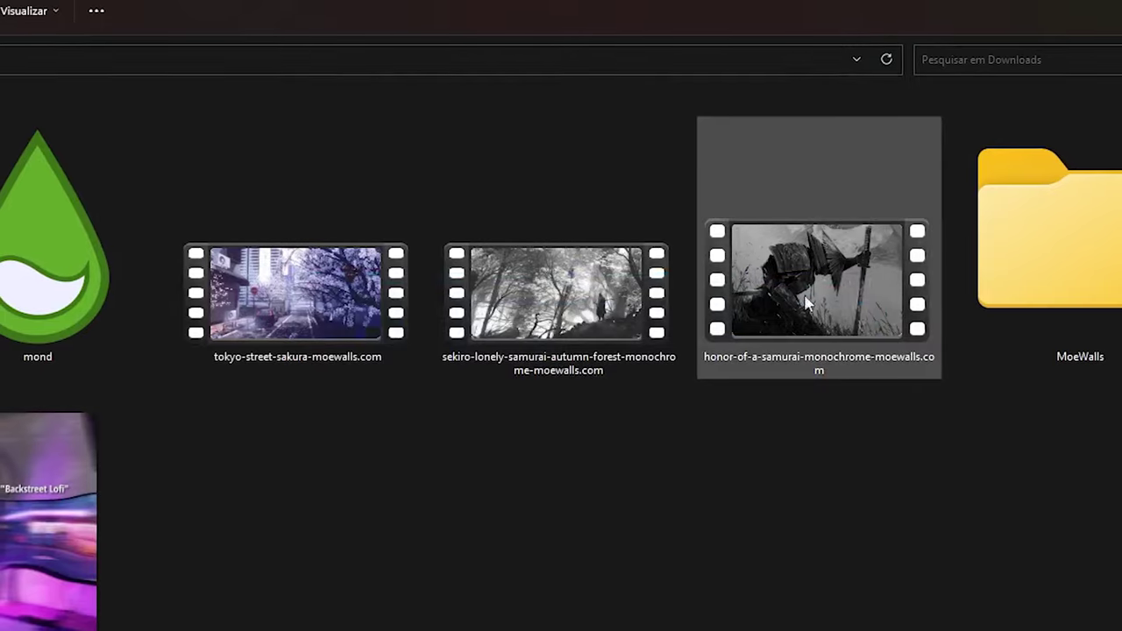
{"action": "double_click", "coordinate": [418, 318]}
{"action": "left_click", "coordinate": [172, 435]}
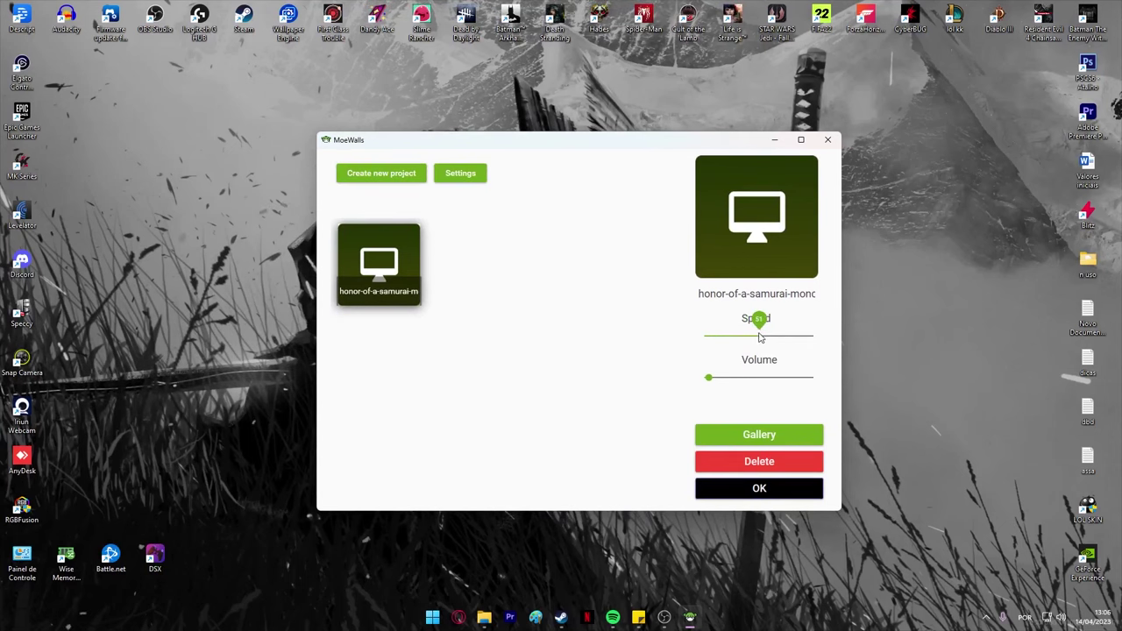
Step: Try the samurai wallpaper's volume adjustment, and review the General and About sections of the MoeWalls settings
{"action": "left_click_drag", "start_coordinate": [709, 378], "coordinate": [743, 377]}
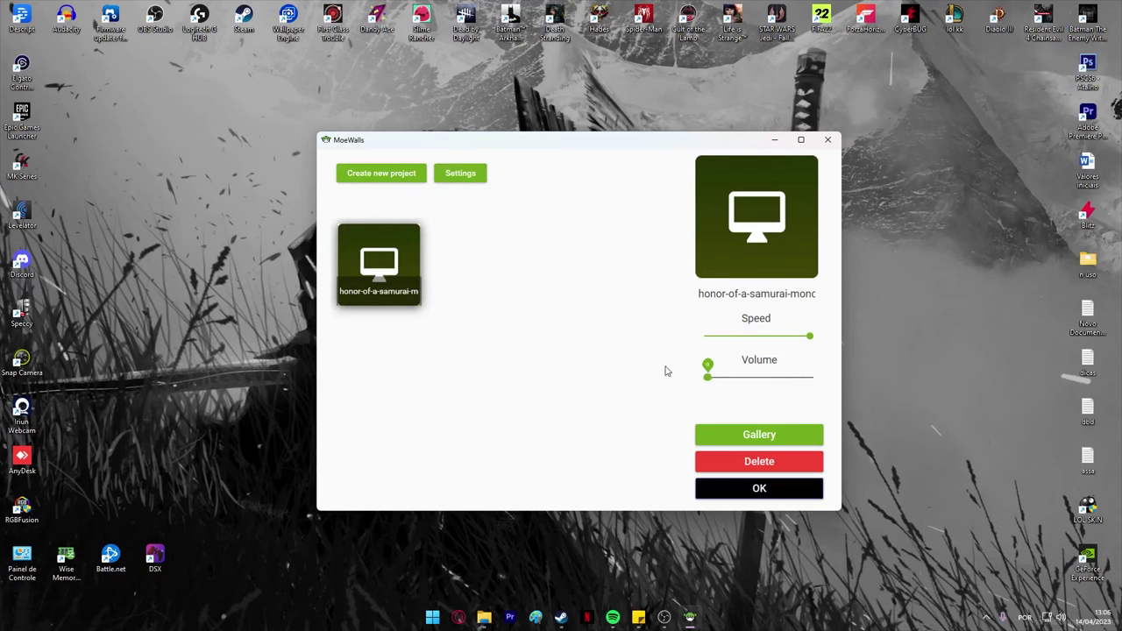
{"action": "left_click", "coordinate": [462, 175]}
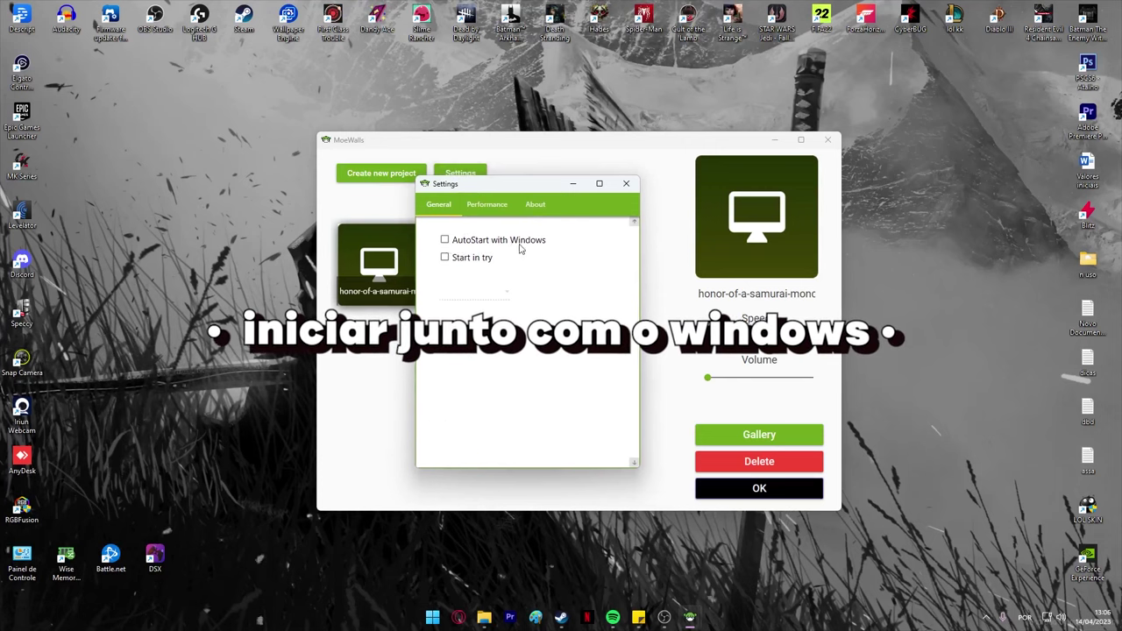
{"action": "left_click", "coordinate": [535, 204]}
{"action": "left_click", "coordinate": [626, 183]}
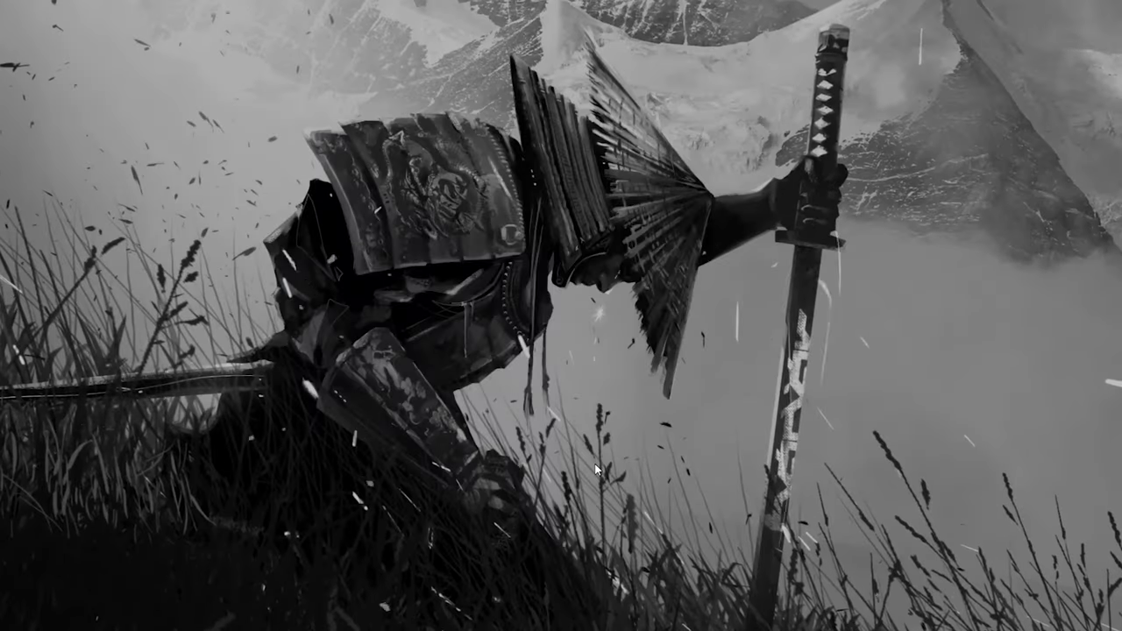
Step: Search the web for "rainmeter" and open the official Rainmeter site
{"action": "key", "text": "alt+space"}
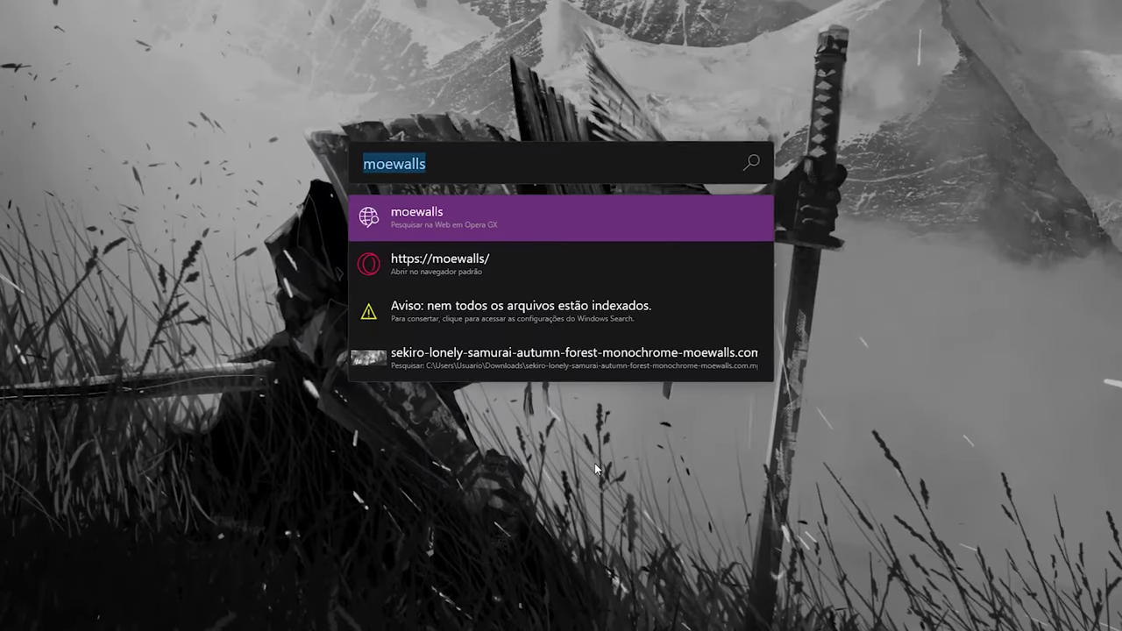
{"action": "type", "text": "rainmeter"}
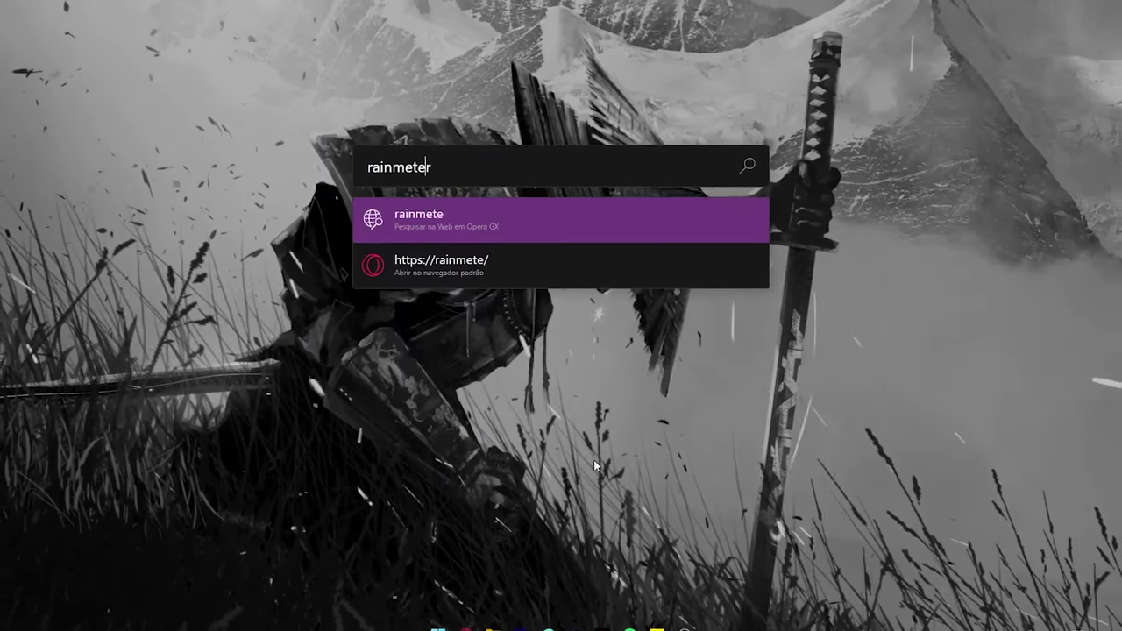
{"action": "key", "text": "Return"}
{"action": "left_click", "coordinate": [179, 193]}
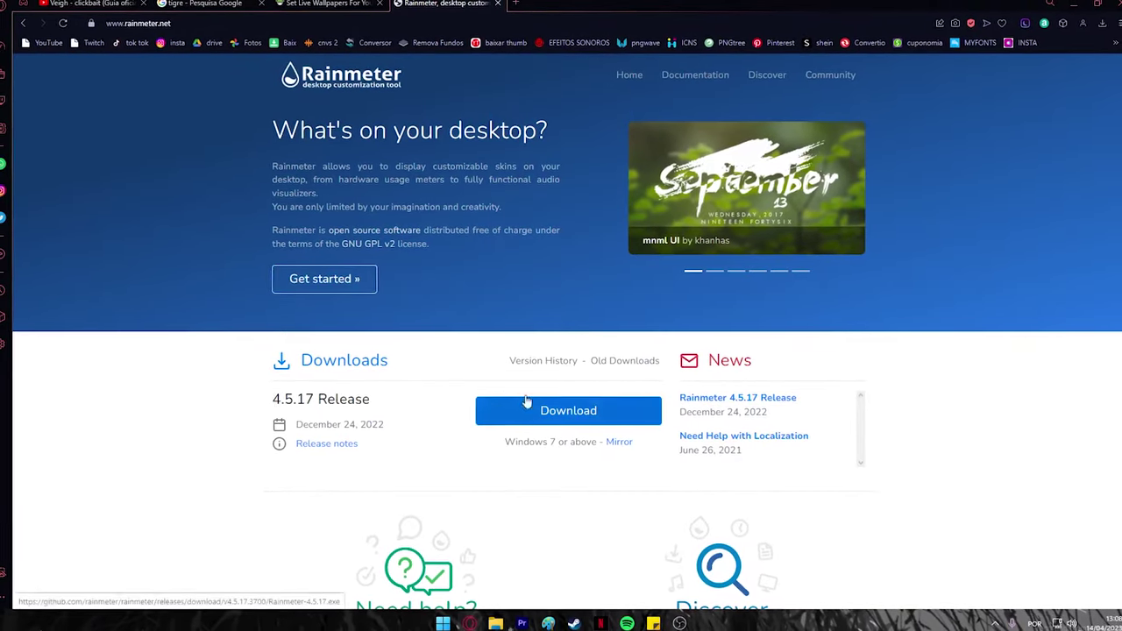
Step: Download Rainmeter-4.5.17 to the Imagens folder and run its installer
{"action": "left_click", "coordinate": [568, 409]}
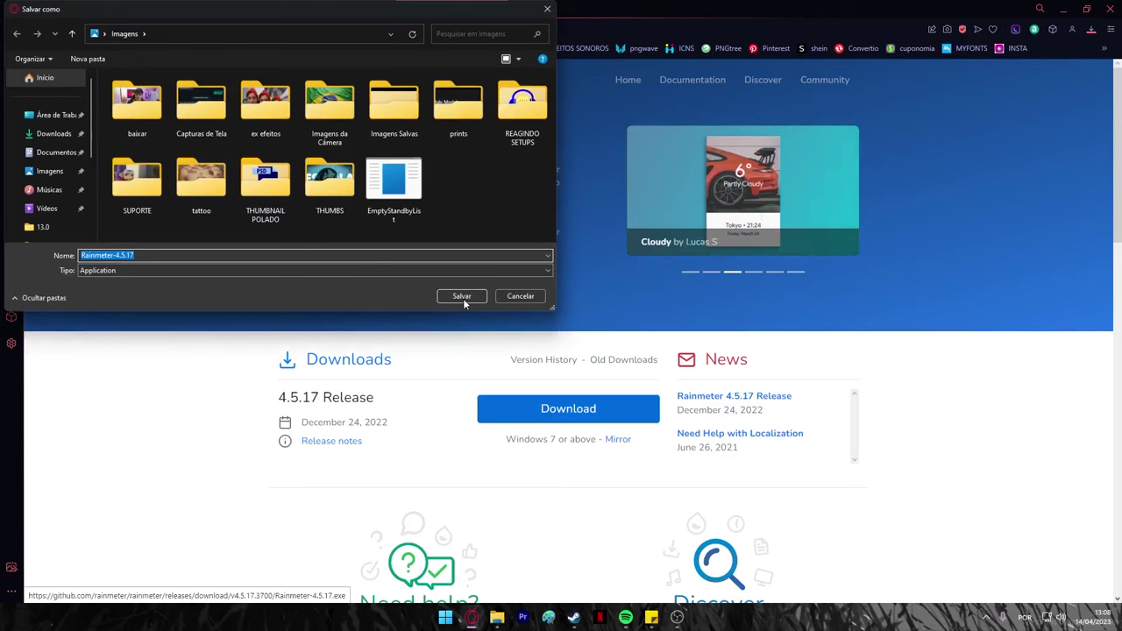
{"action": "left_click", "coordinate": [462, 297]}
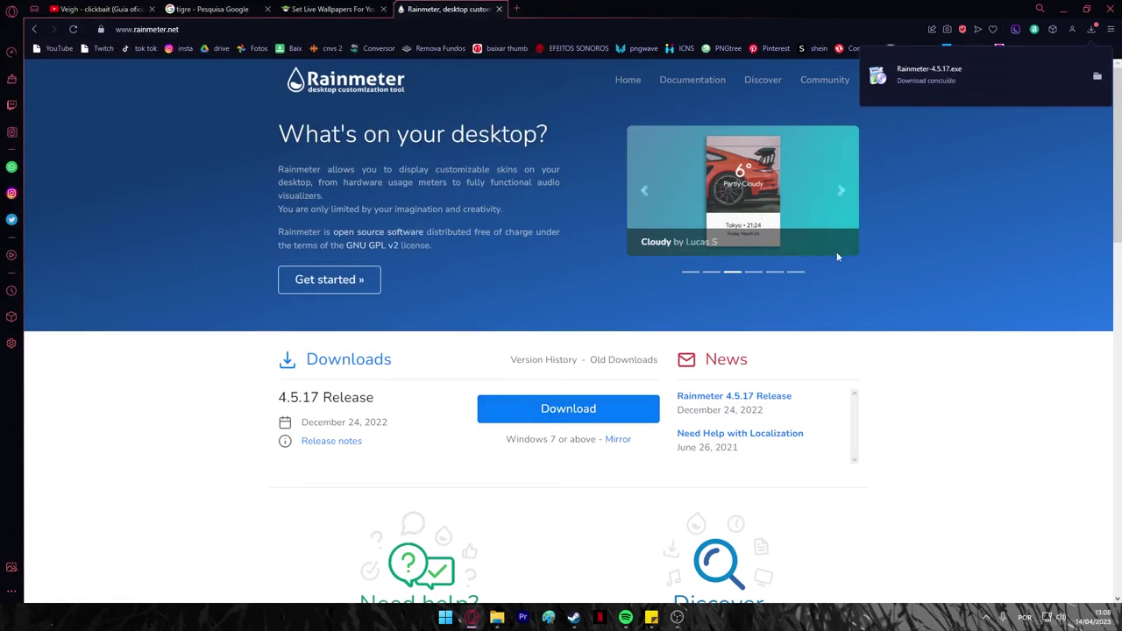
{"action": "left_click", "coordinate": [957, 75]}
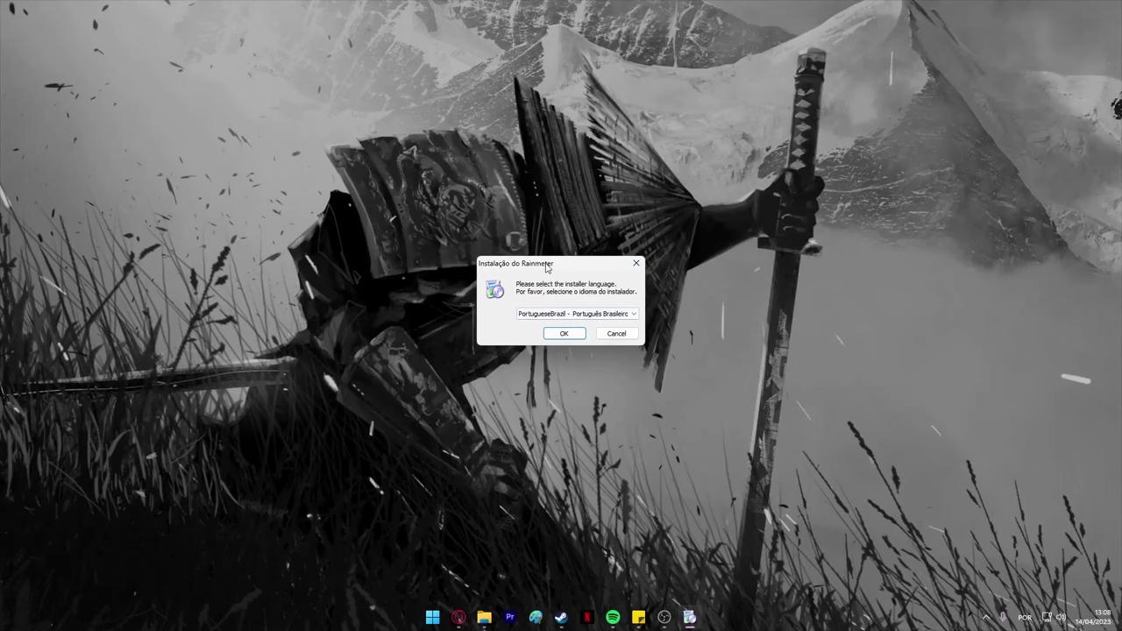
Step: Install Rainmeter with PortugueseBrazil as the installer language and the Instalação padrão type
{"action": "left_click_drag", "start_coordinate": [546, 267], "coordinate": [542, 270]}
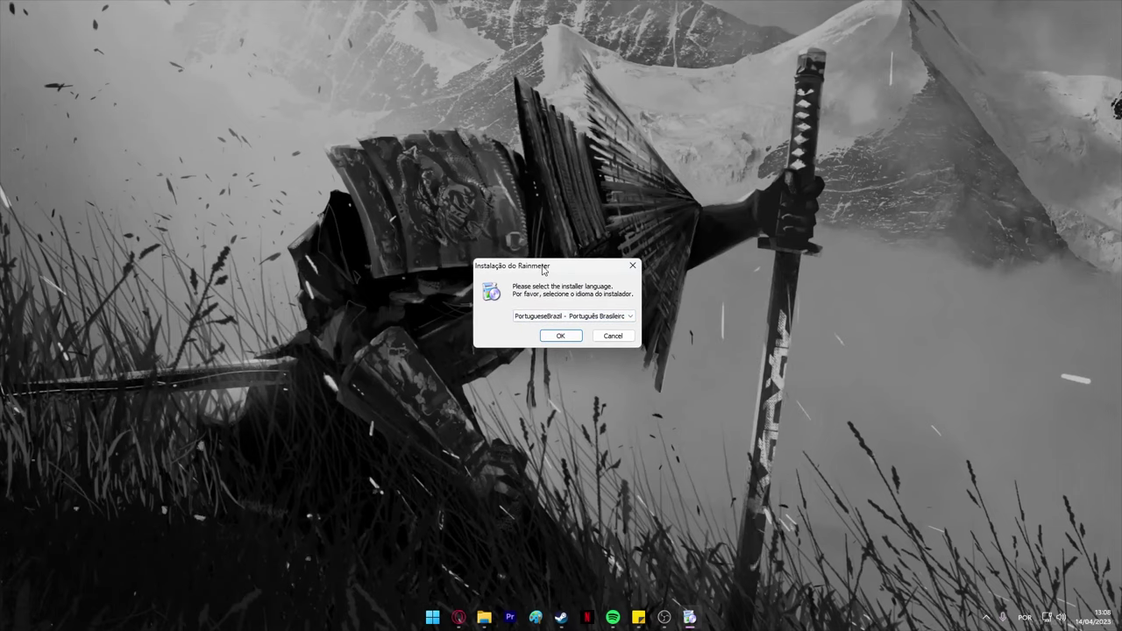
{"action": "left_click", "coordinate": [562, 318]}
{"action": "left_click", "coordinate": [562, 321]}
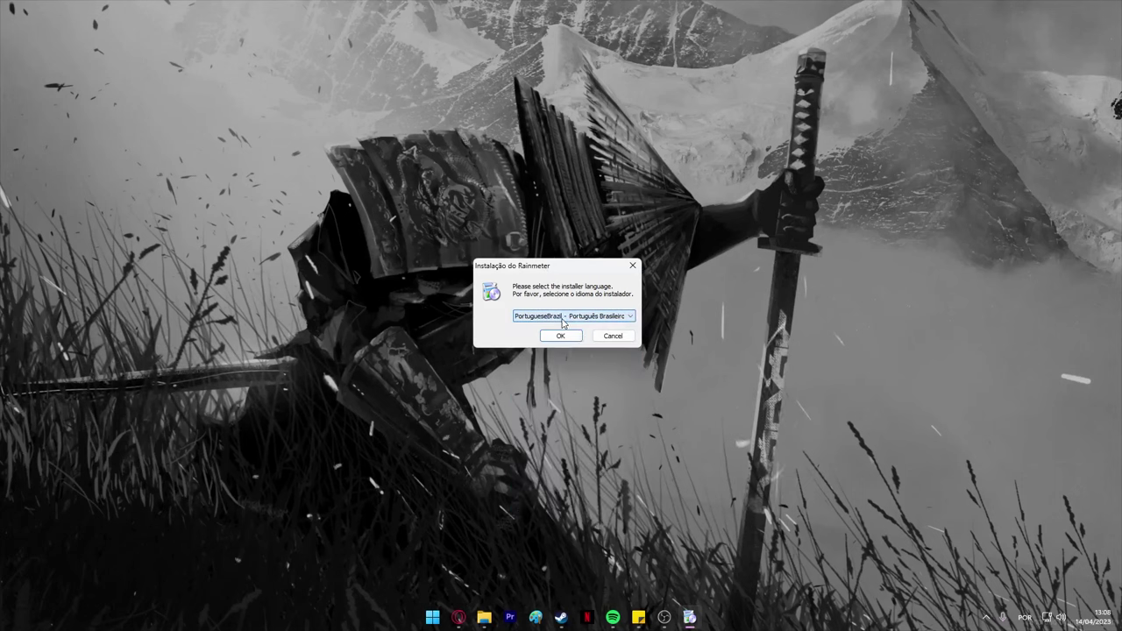
{"action": "left_click", "coordinate": [561, 337]}
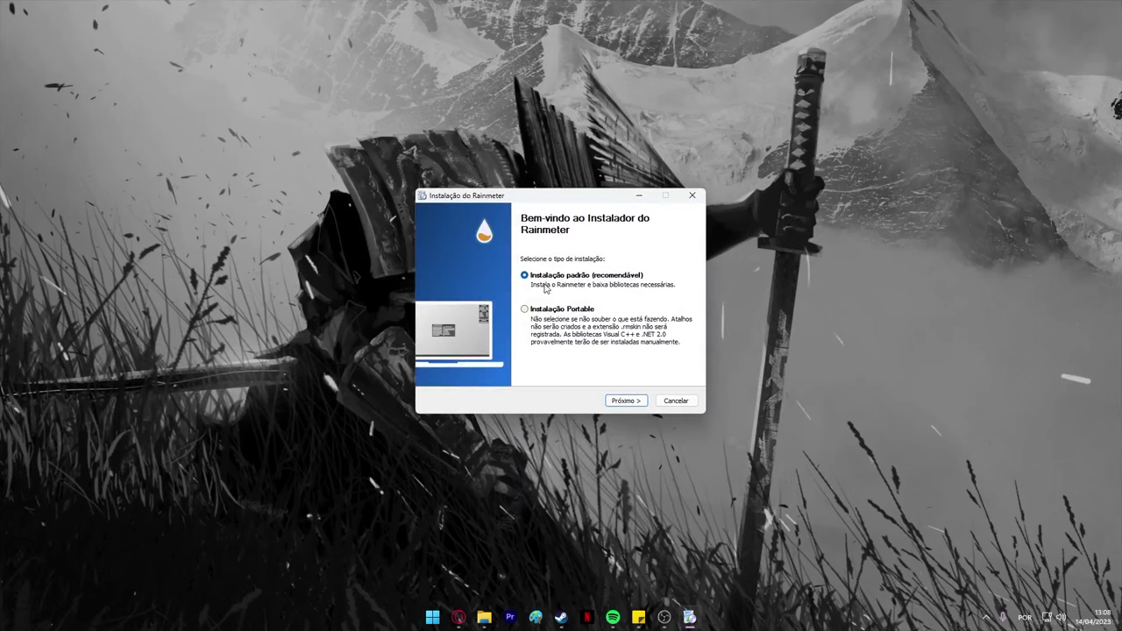
{"action": "left_click", "coordinate": [625, 400]}
{"action": "left_click", "coordinate": [625, 400]}
{"action": "left_click", "coordinate": [624, 400]}
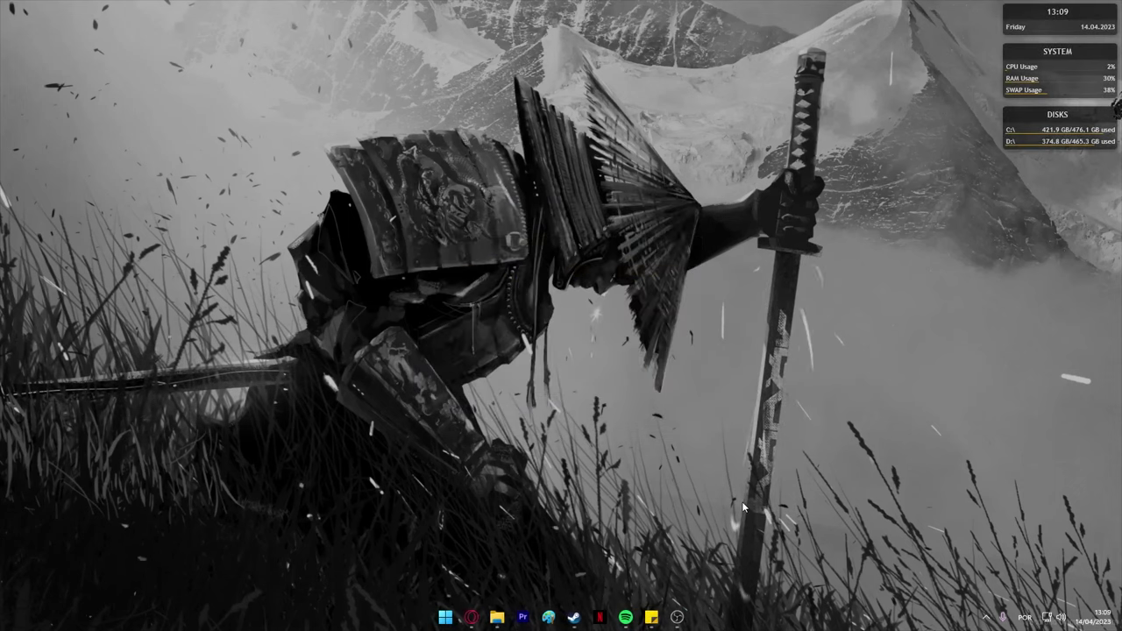
Step: Search the web for "SKIN MOND" and open the Mond Rainmeter Theme page on visualskins.com
{"action": "key", "text": "alt+space"}
{"action": "type", "text": "SKIN MOND"}
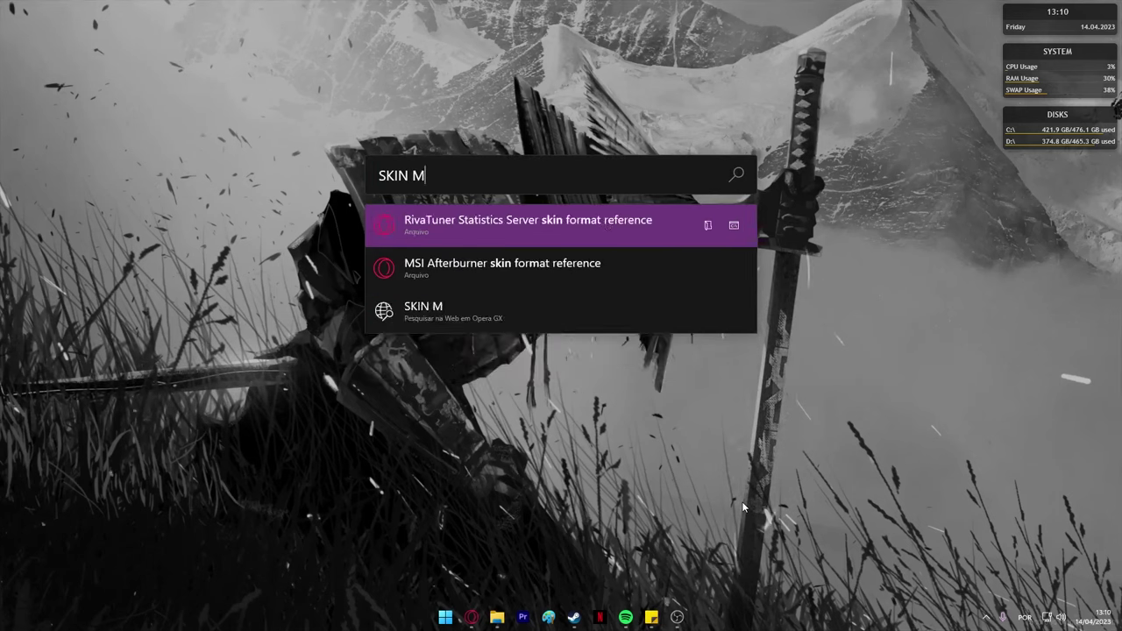
{"action": "key", "text": "Return"}
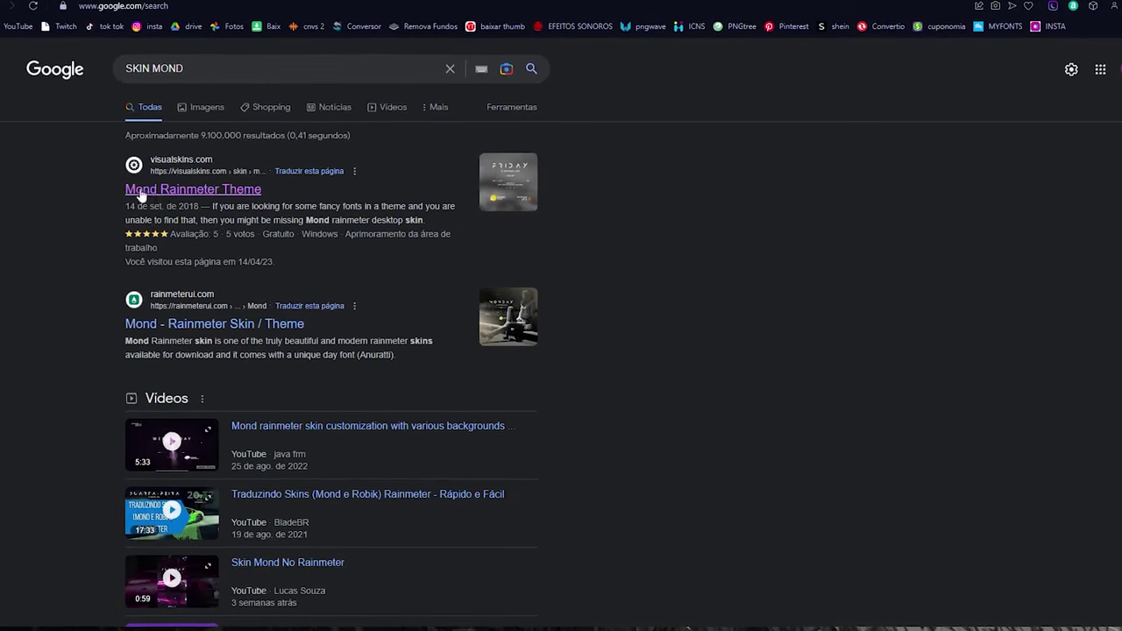
{"action": "left_click", "coordinate": [201, 190]}
Step: Download mond.rmskin and install the Mond skin in Rainmeter with its included layout applied
{"action": "scroll", "coordinate": [333, 443], "scroll_direction": "down", "scroll_amount": 5}
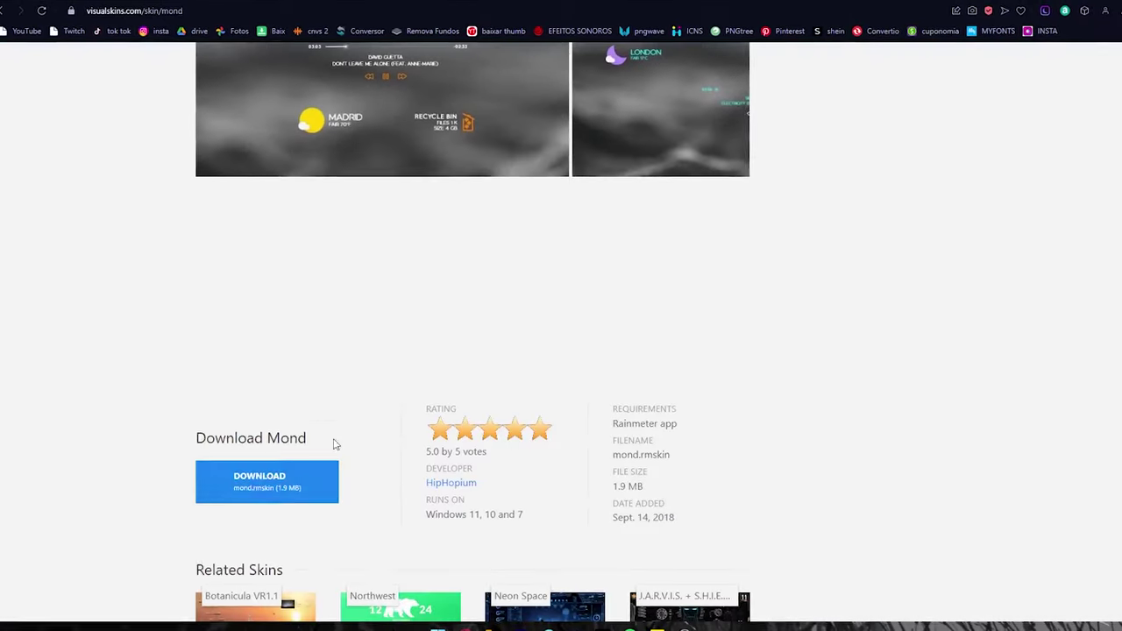
{"action": "left_click", "coordinate": [254, 480]}
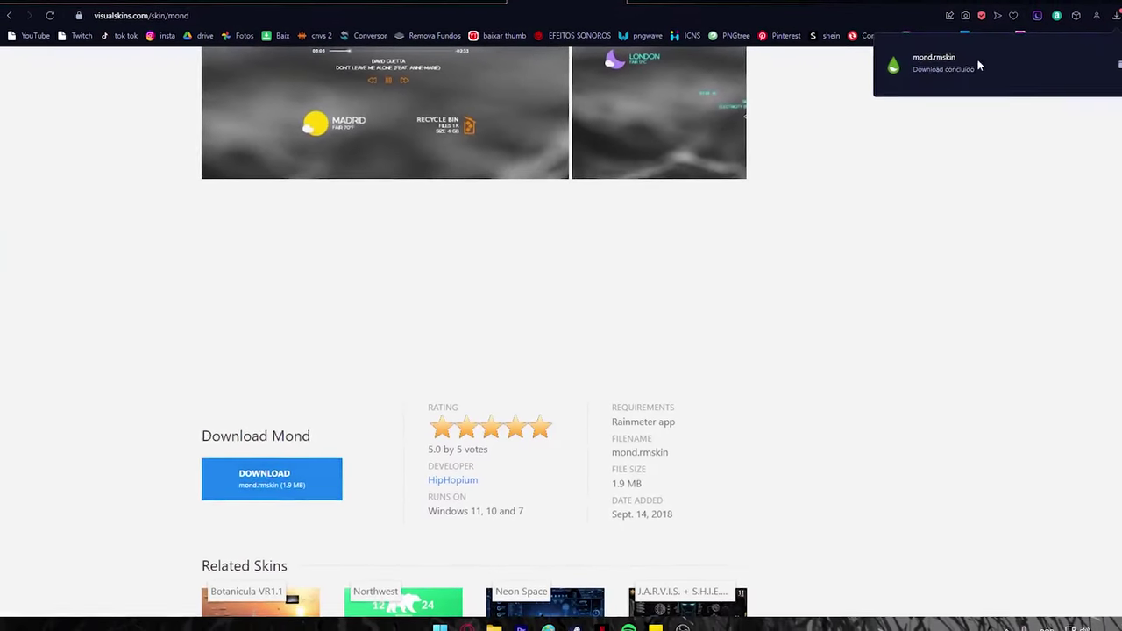
{"action": "left_click", "coordinate": [976, 58]}
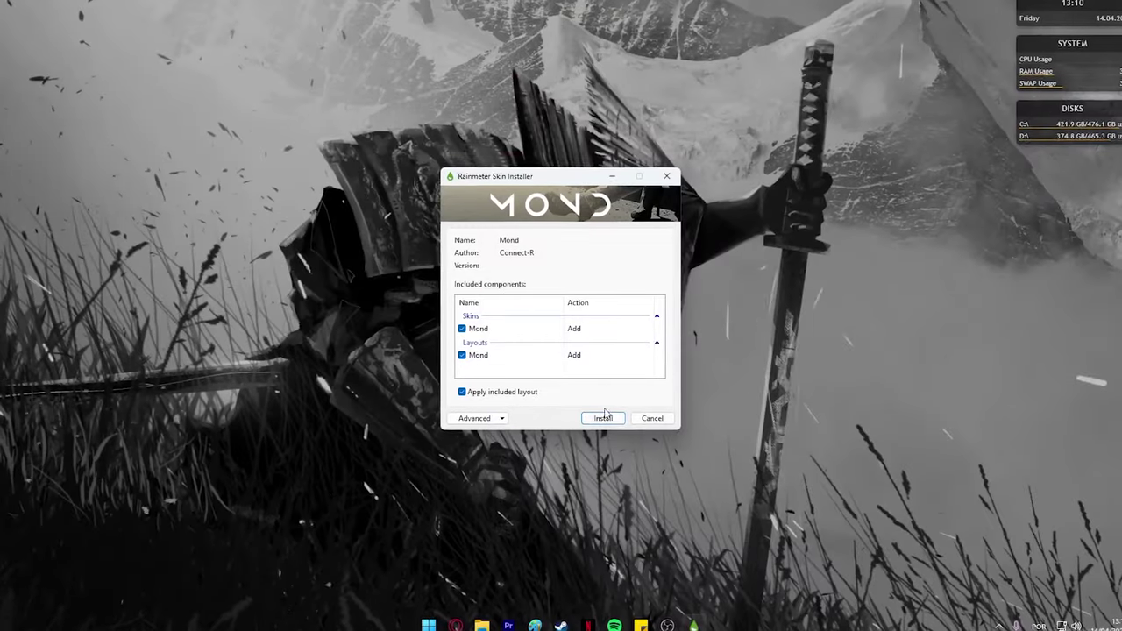
{"action": "left_click", "coordinate": [604, 417]}
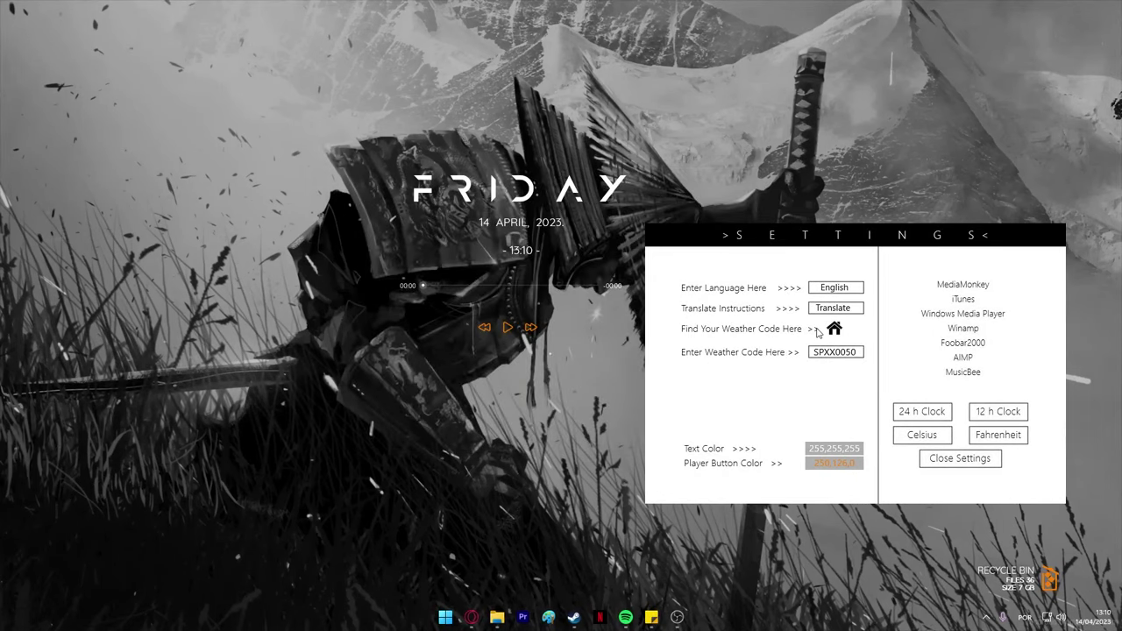
Step: Close the Mond settings and select Clock.ini under Mond\Clock in the Rainmeter skin manager
{"action": "left_click", "coordinate": [960, 458]}
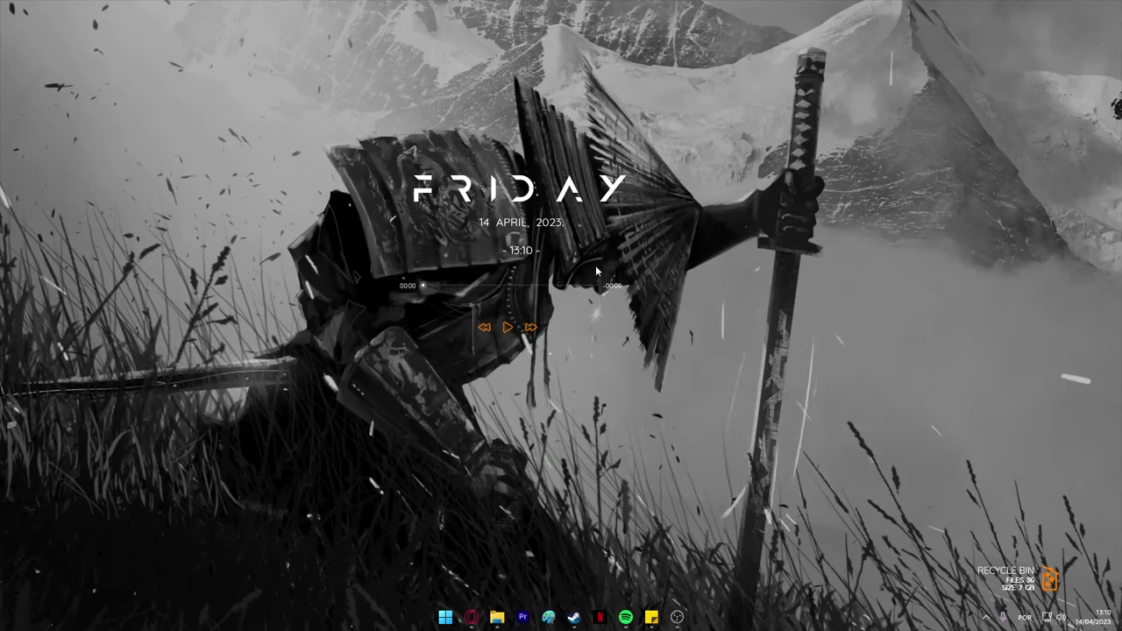
{"action": "left_click", "coordinate": [986, 617]}
{"action": "right_click", "coordinate": [962, 513]}
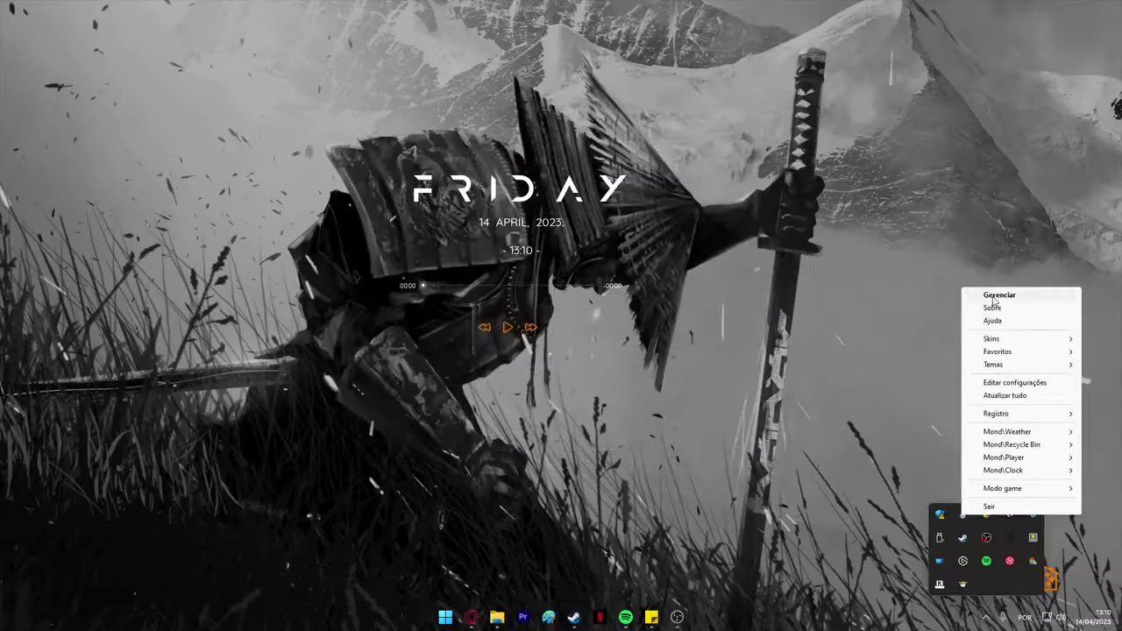
{"action": "left_click", "coordinate": [912, 65]}
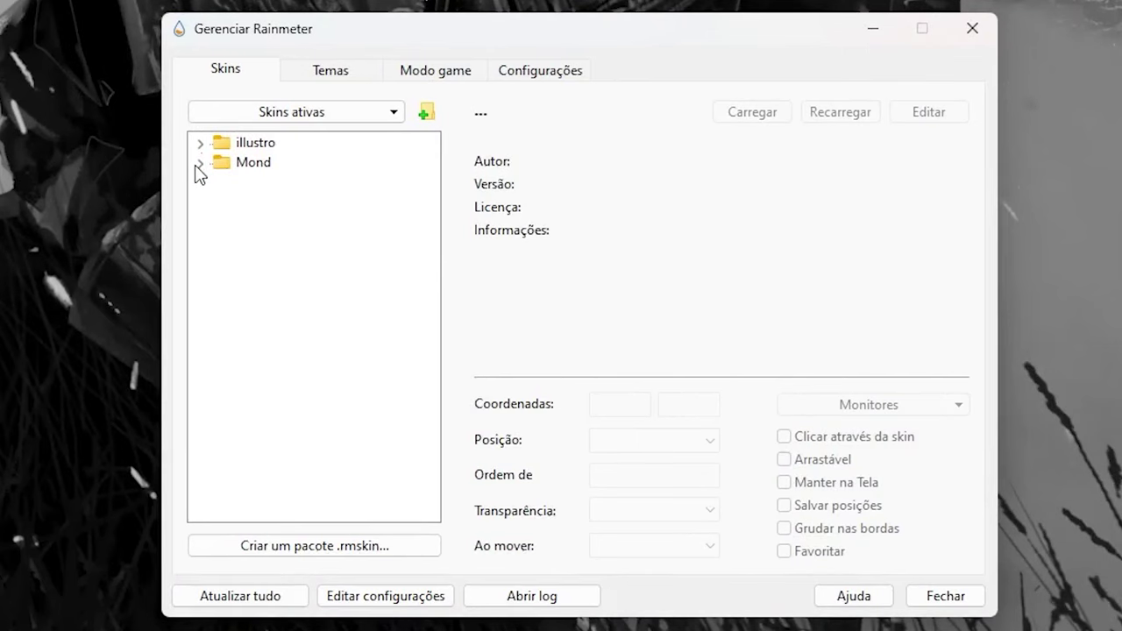
{"action": "left_click", "coordinate": [199, 163]}
{"action": "left_click", "coordinate": [221, 182]}
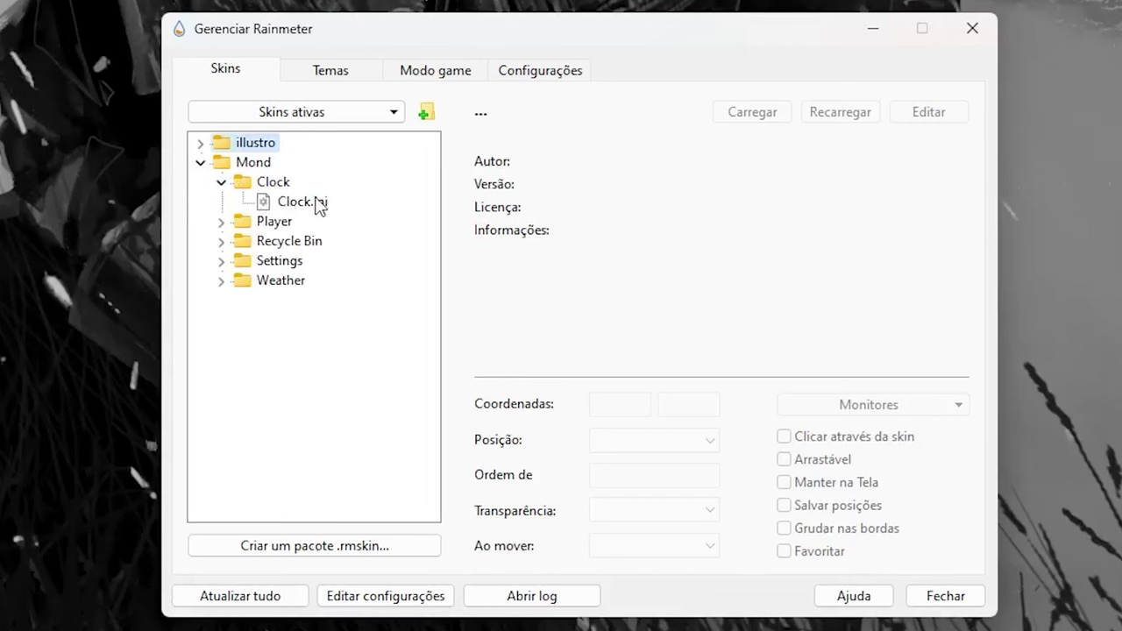
{"action": "left_click", "coordinate": [303, 202]}
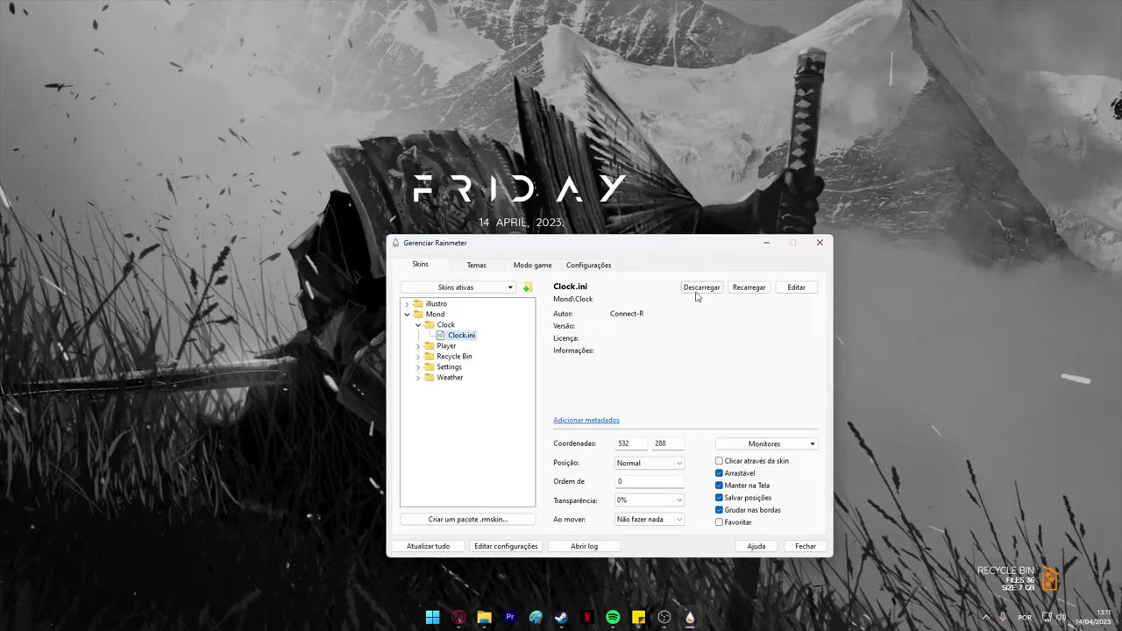
Step: Unload the Clock.ini skin, load it again, and close the Rainmeter manager
{"action": "left_click", "coordinate": [753, 112]}
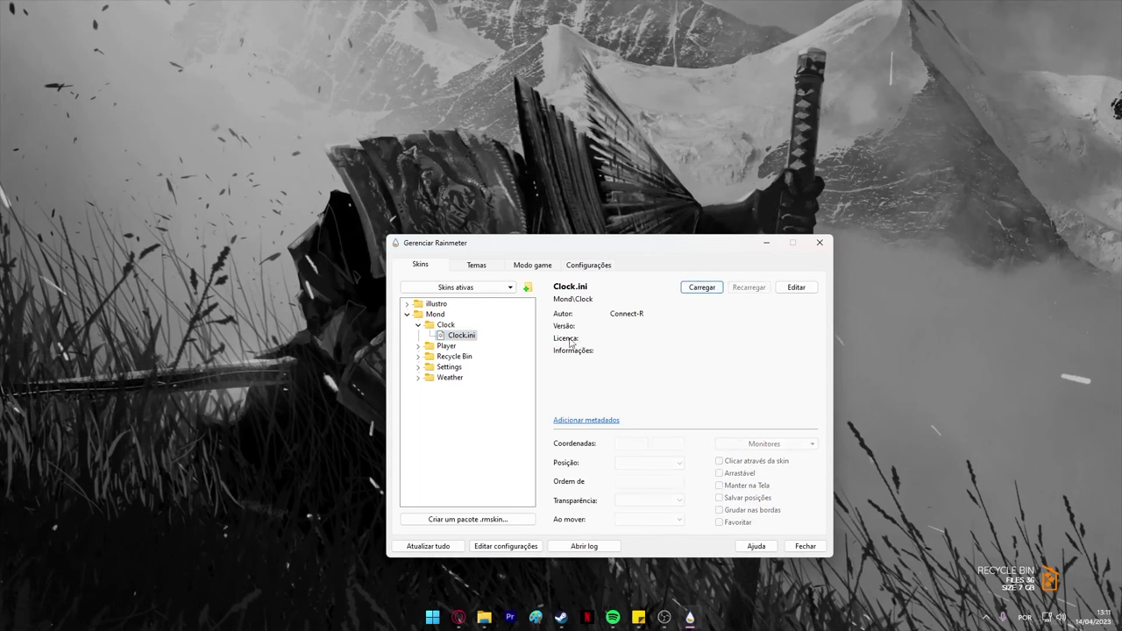
{"action": "left_click", "coordinate": [701, 290]}
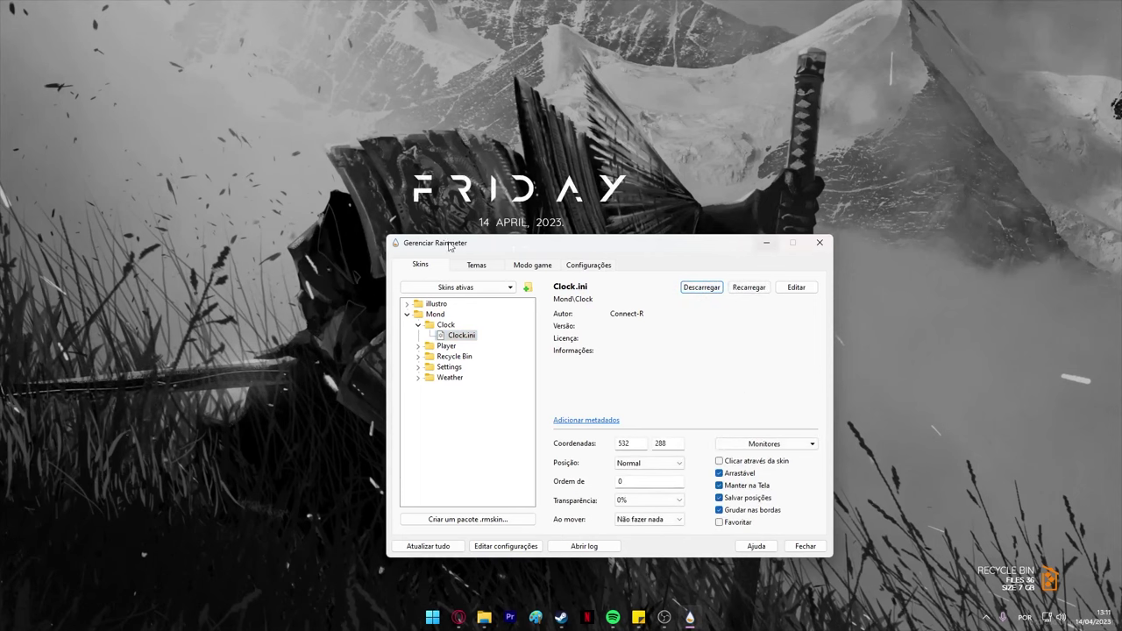
{"action": "key", "text": "Escape"}
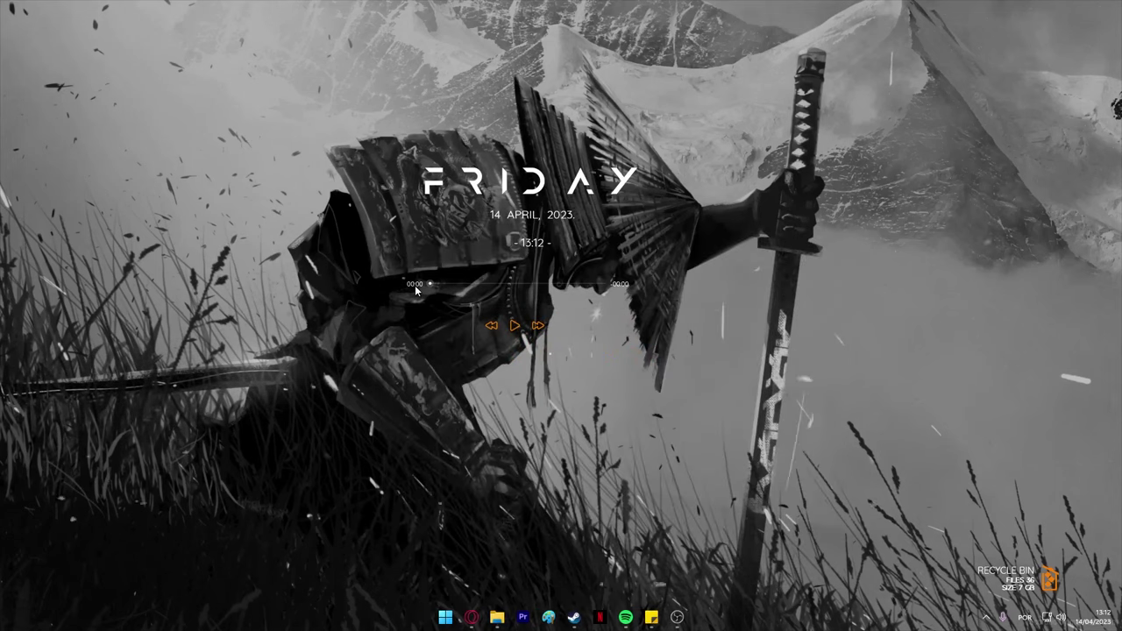
Step: Unload the Mond Player and Recycle Bin widgets from the desktop
{"action": "right_click", "coordinate": [423, 287]}
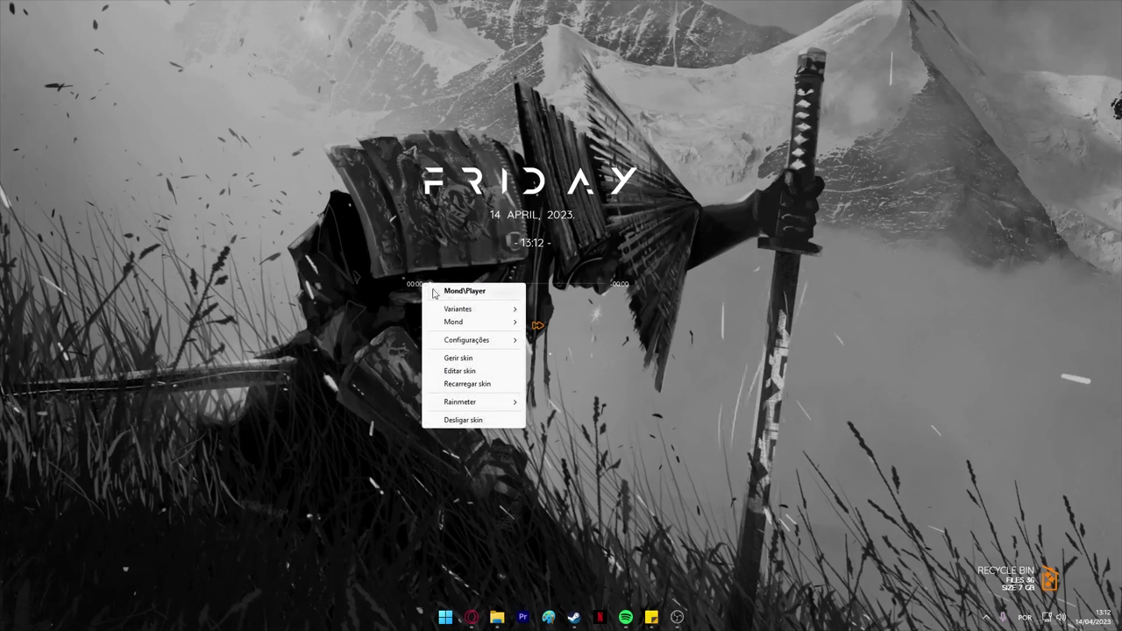
{"action": "left_click", "coordinate": [494, 419]}
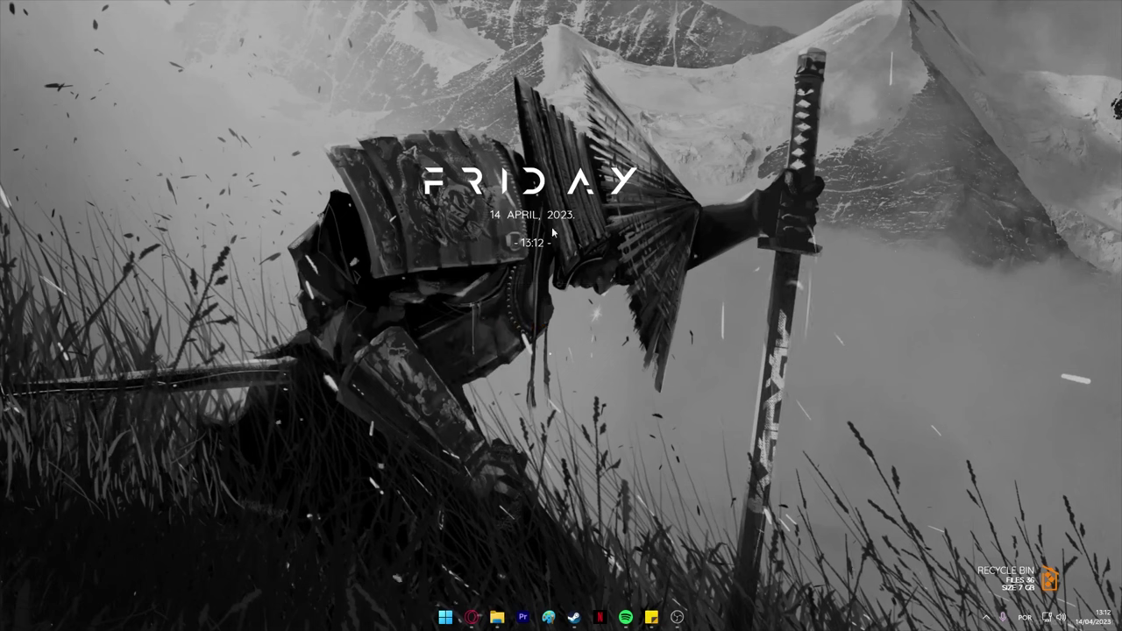
{"action": "left_click_drag", "start_coordinate": [1029, 583], "coordinate": [1006, 375]}
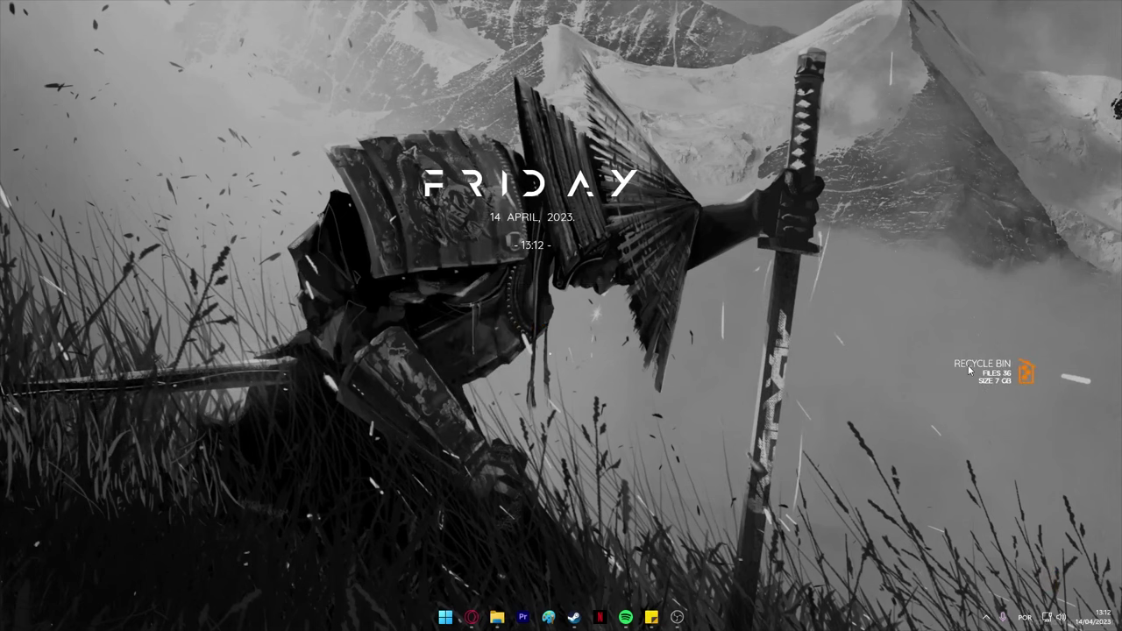
{"action": "right_click", "coordinate": [1006, 375]}
{"action": "left_click", "coordinate": [1047, 511]}
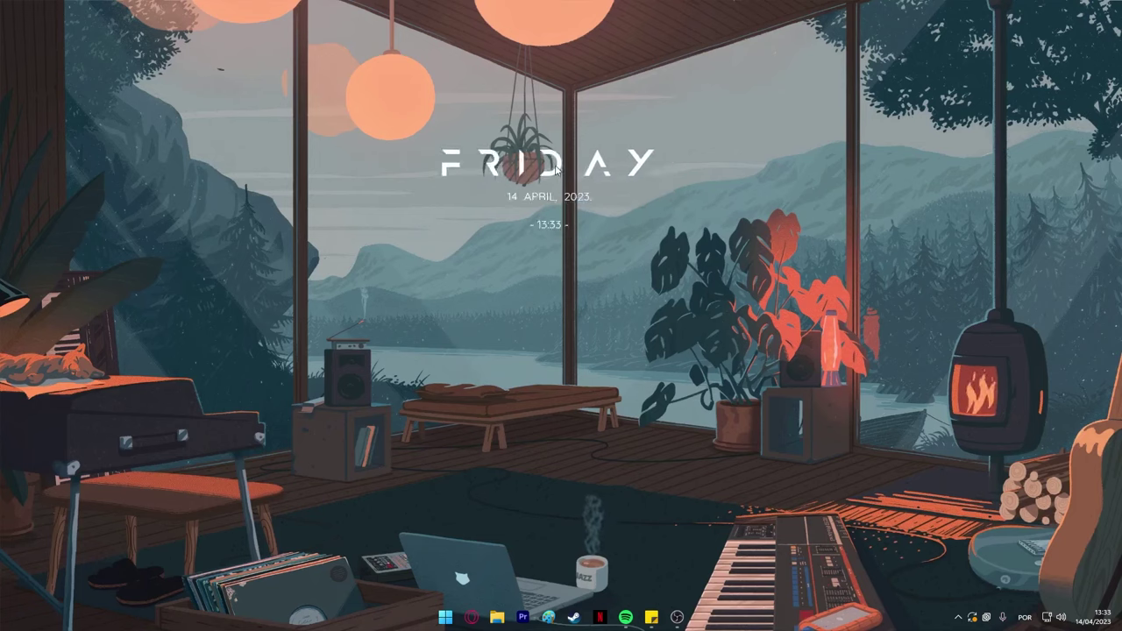
{"action": "mouse_move", "coordinate": [556, 171]}
{"action": "left_mouse_down"}
{"action": "mouse_move", "coordinate": [540, 197]}
{"action": "mouse_move", "coordinate": [566, 212]}
{"action": "mouse_move", "coordinate": [585, 174]}
{"action": "mouse_move", "coordinate": [575, 181]}
{"action": "left_mouse_up"}
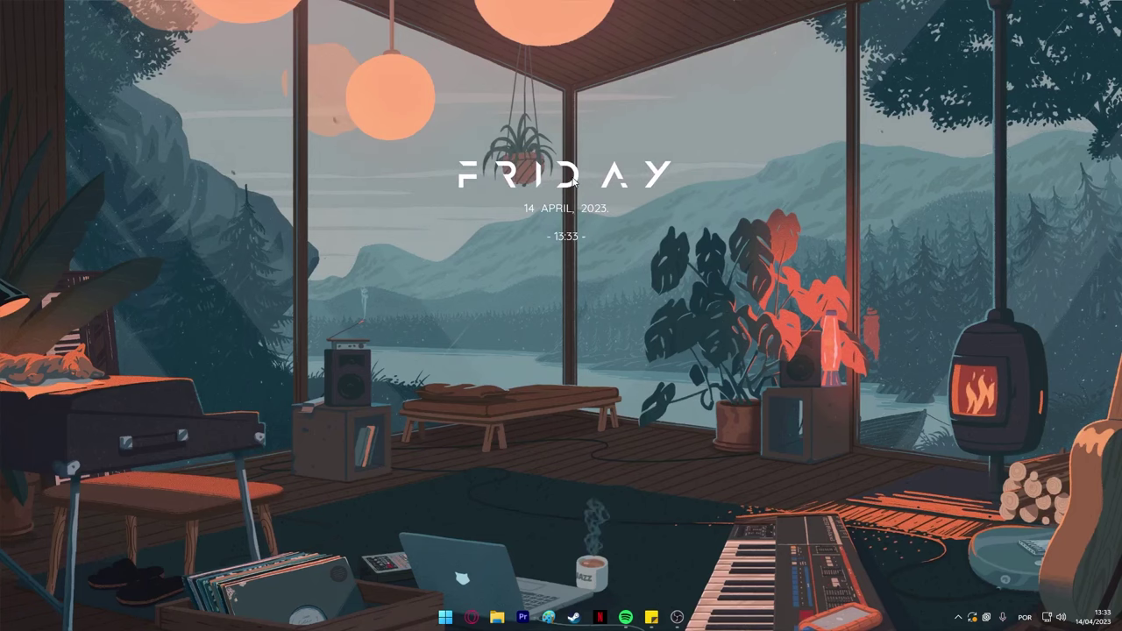
{"action": "right_click", "coordinate": [574, 182]}
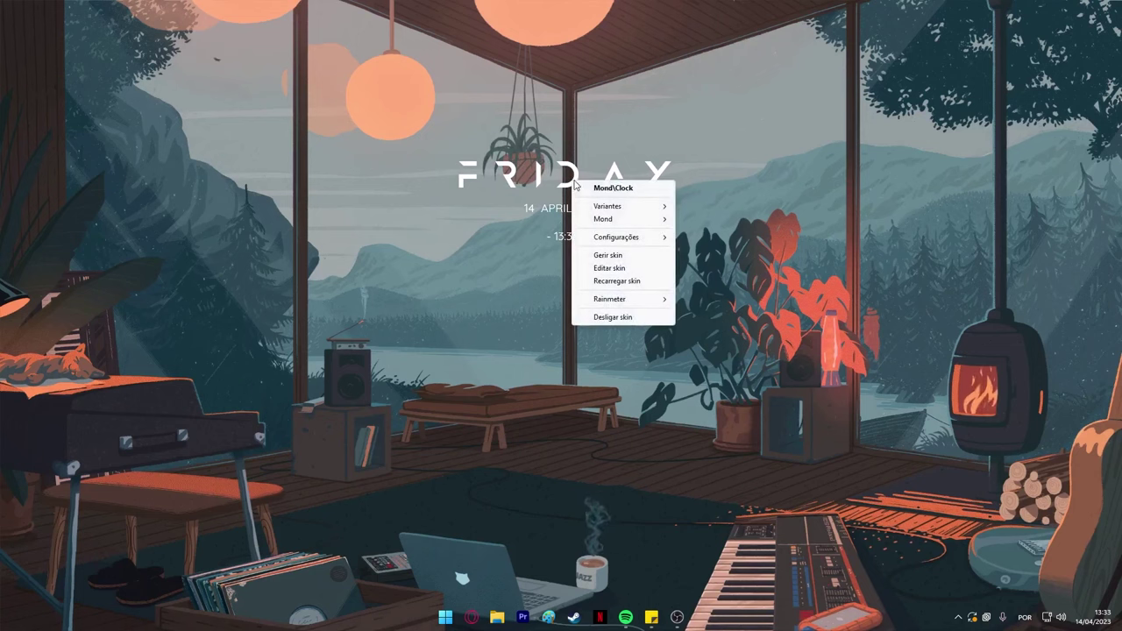
{"action": "left_click", "coordinate": [631, 190]}
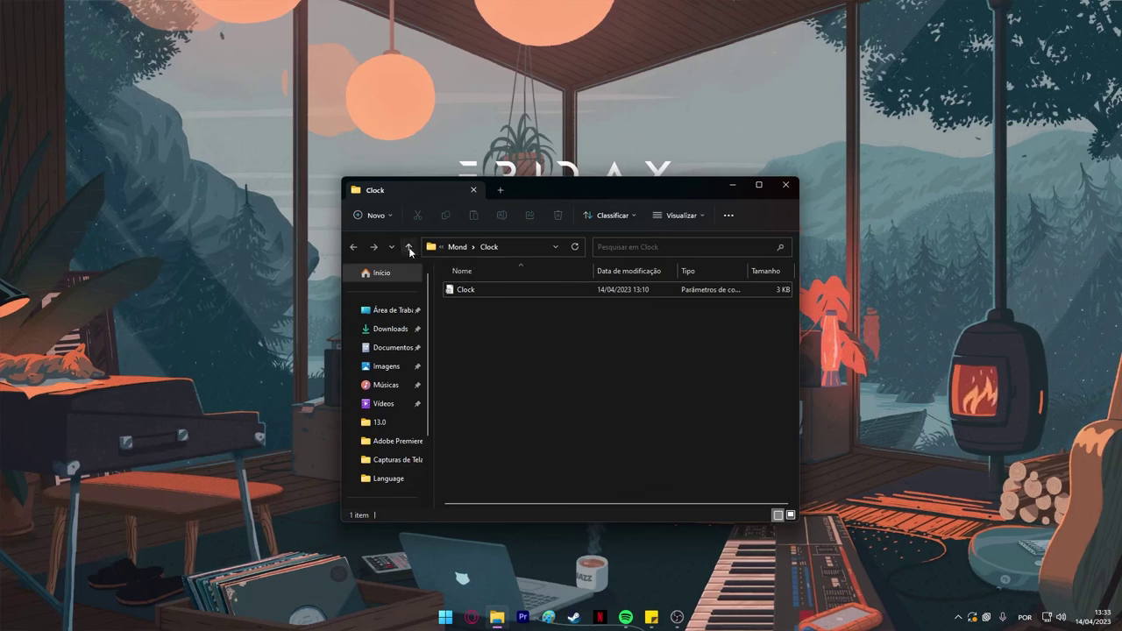
{"action": "left_click", "coordinate": [408, 248]}
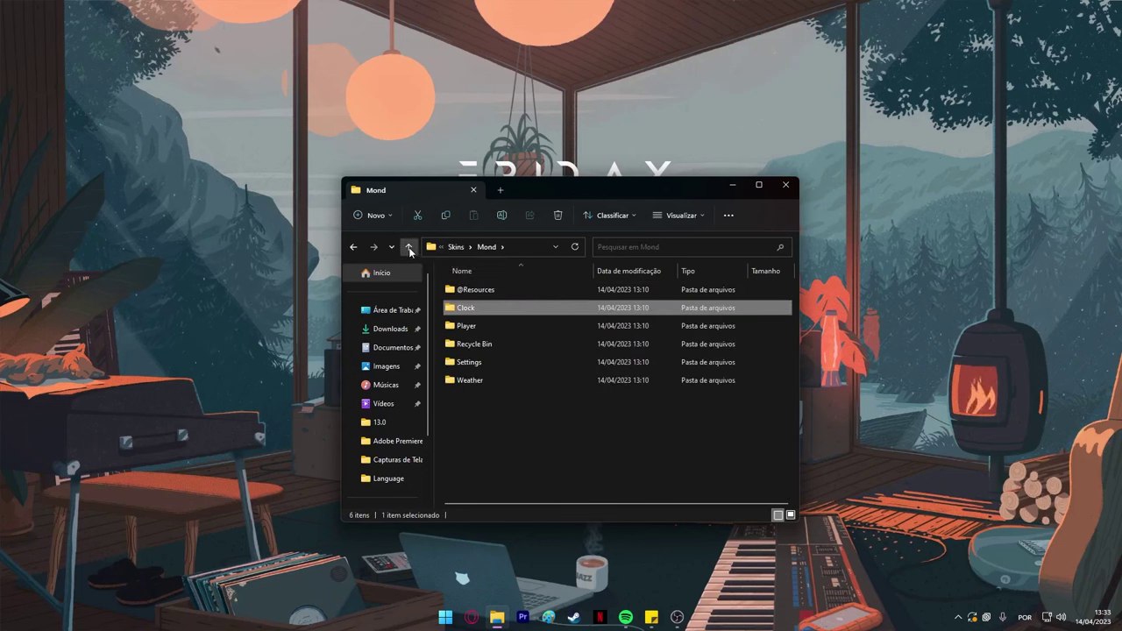
{"action": "double_click", "coordinate": [517, 290]}
{"action": "double_click", "coordinate": [620, 323]}
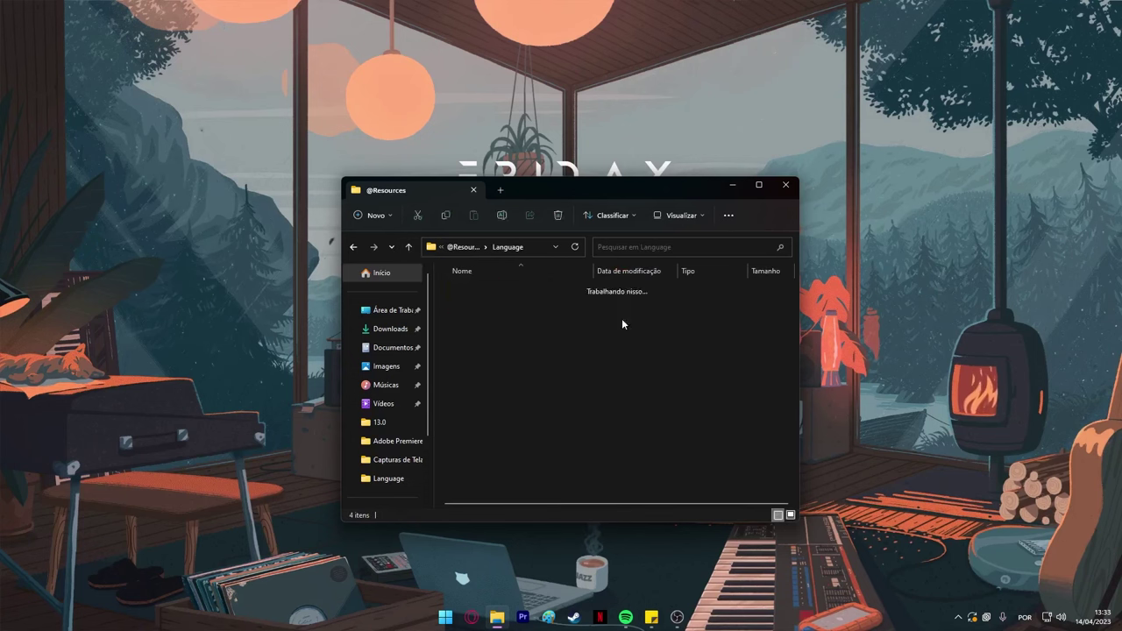
{"action": "double_click", "coordinate": [492, 290]}
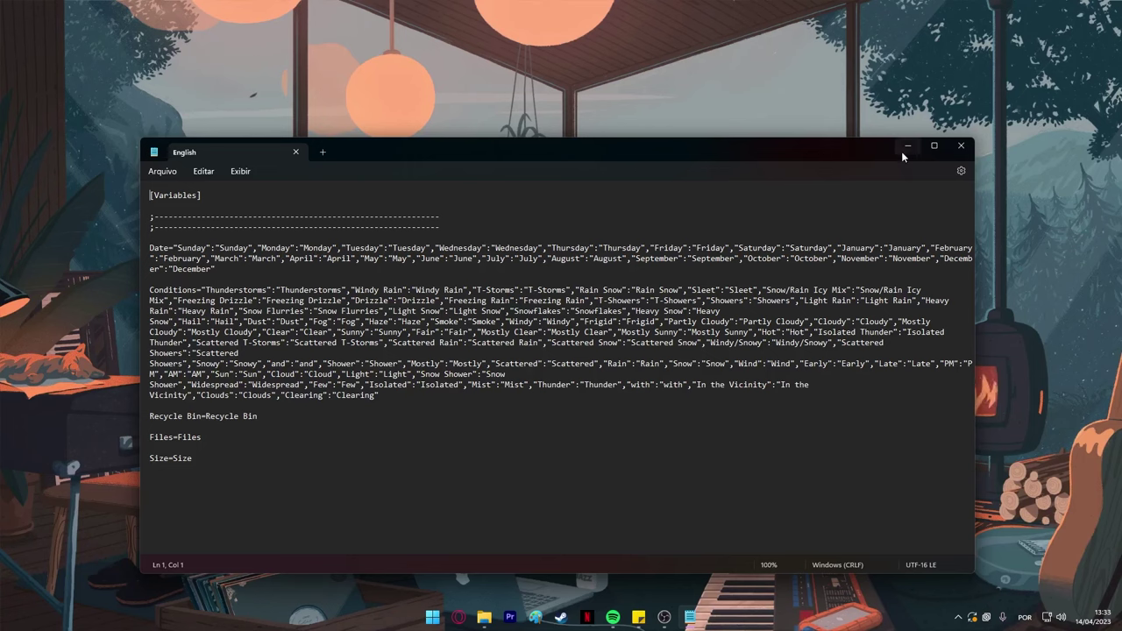
{"action": "mouse_move", "coordinate": [866, 148]}
{"action": "left_mouse_down"}
{"action": "mouse_move", "coordinate": [866, 234]}
{"action": "mouse_move", "coordinate": [871, 153]}
{"action": "left_mouse_up"}
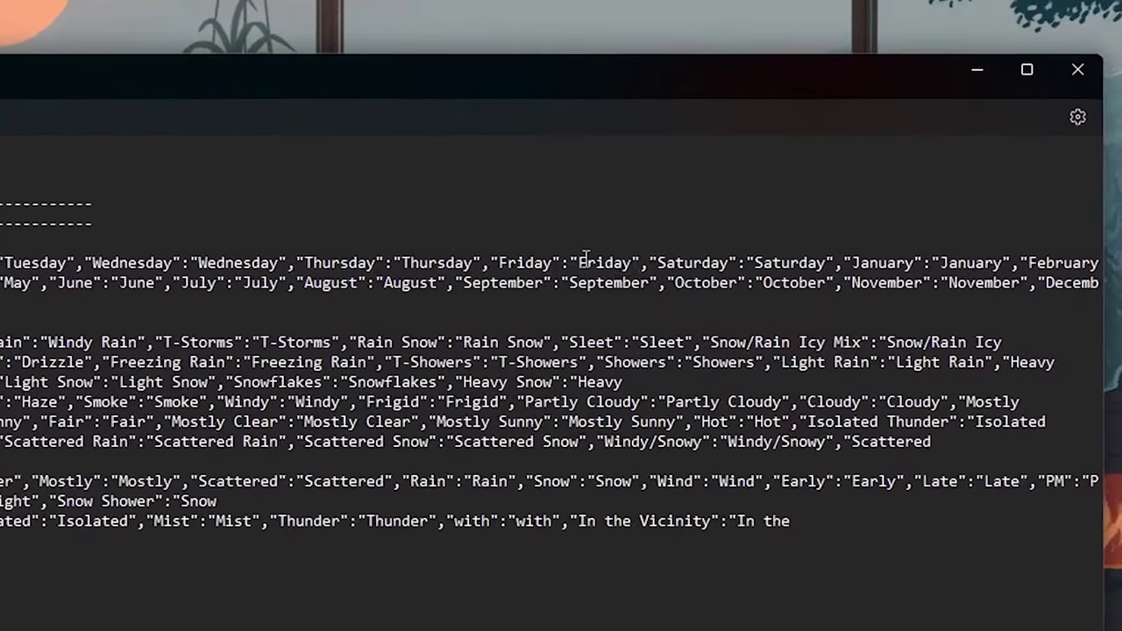
Step: Translate Friday as "Sexta-Feira" in the English language file, save and close it, and refresh the Mond Clock skin
{"action": "double_click", "coordinate": [607, 263]}
{"action": "type", "text": "Sexta-"}
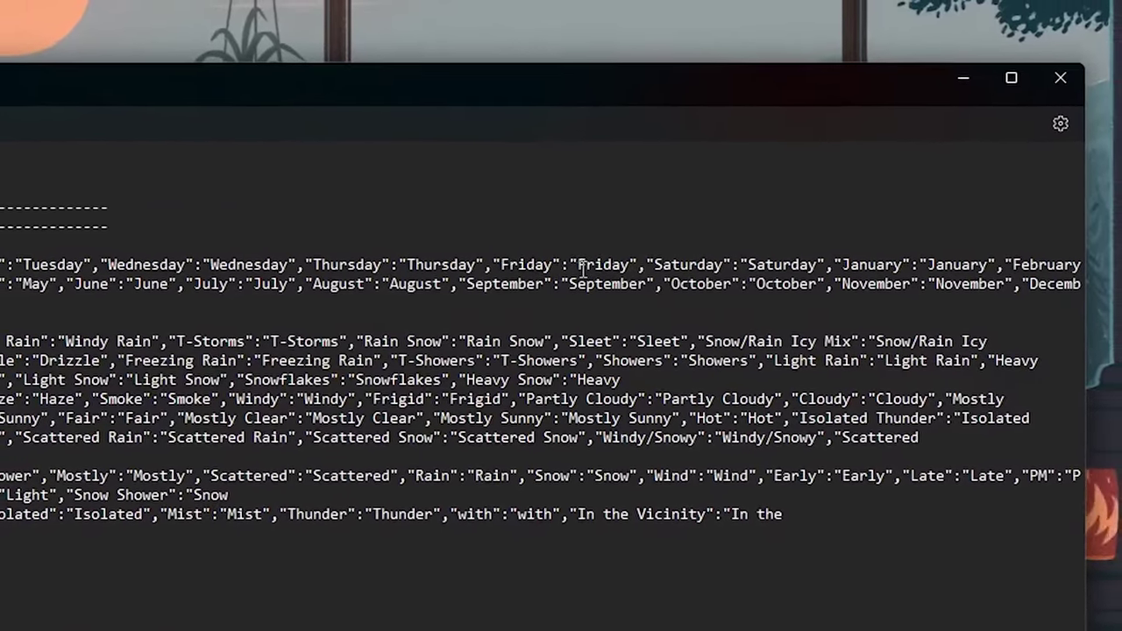
{"action": "type", "text": "Feira"}
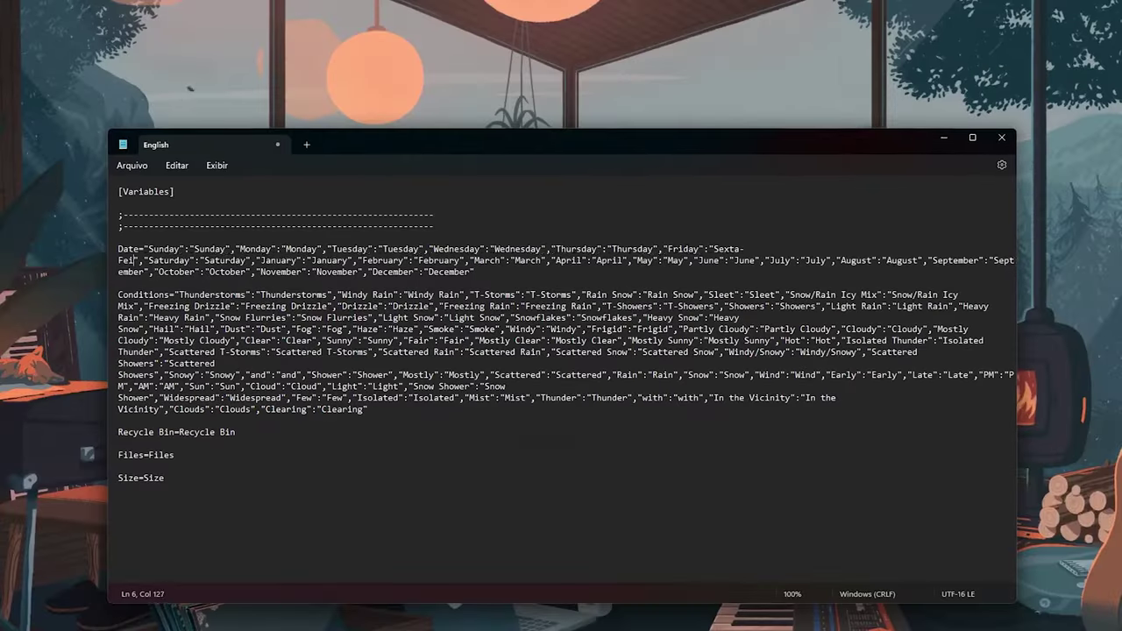
{"action": "left_click", "coordinate": [133, 166]}
{"action": "left_click", "coordinate": [145, 233]}
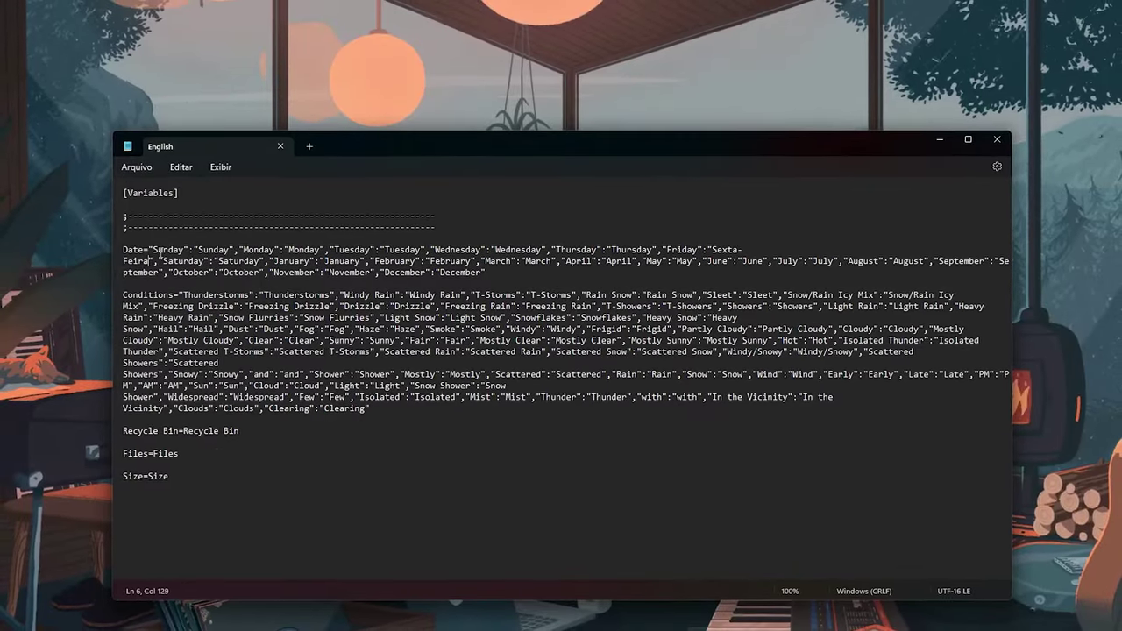
{"action": "left_click", "coordinate": [996, 140]}
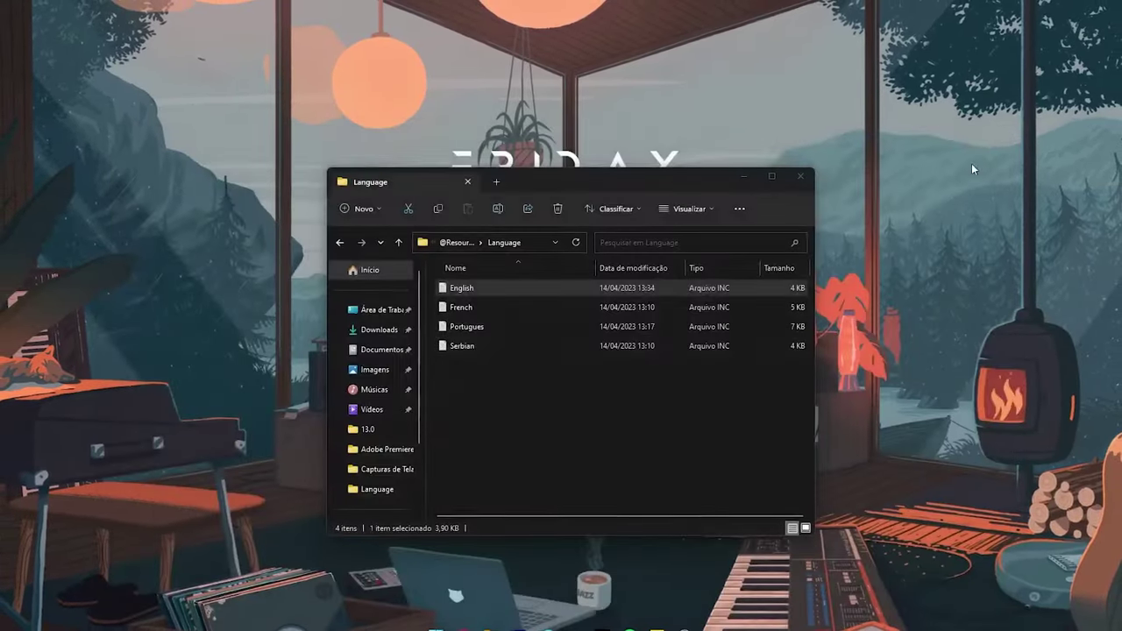
{"action": "left_click", "coordinate": [795, 178]}
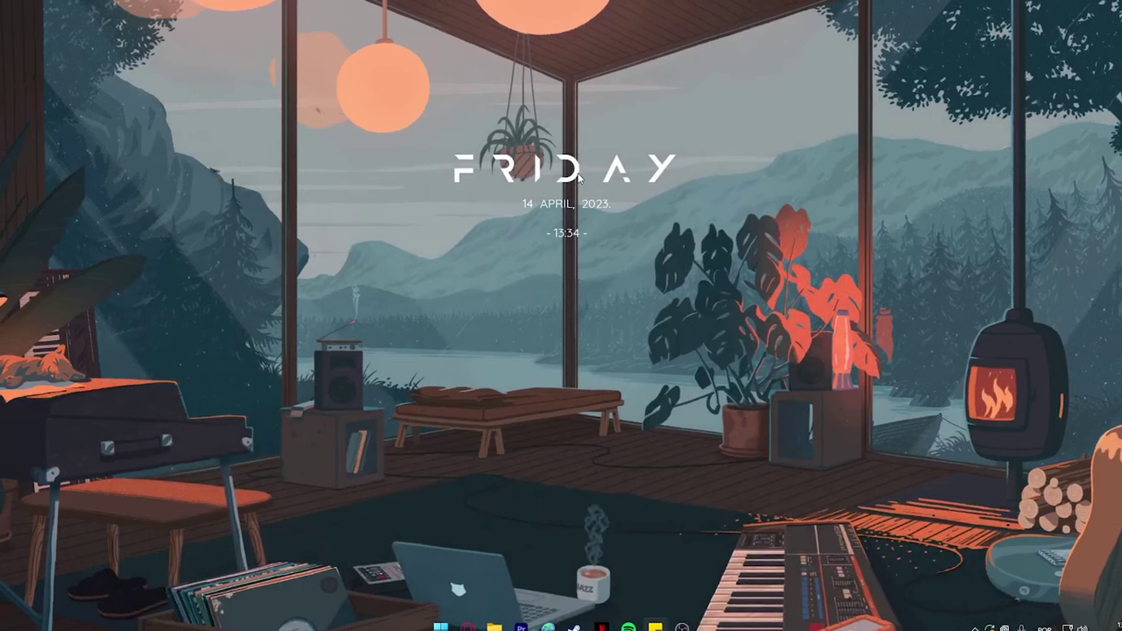
{"action": "right_click", "coordinate": [578, 177]}
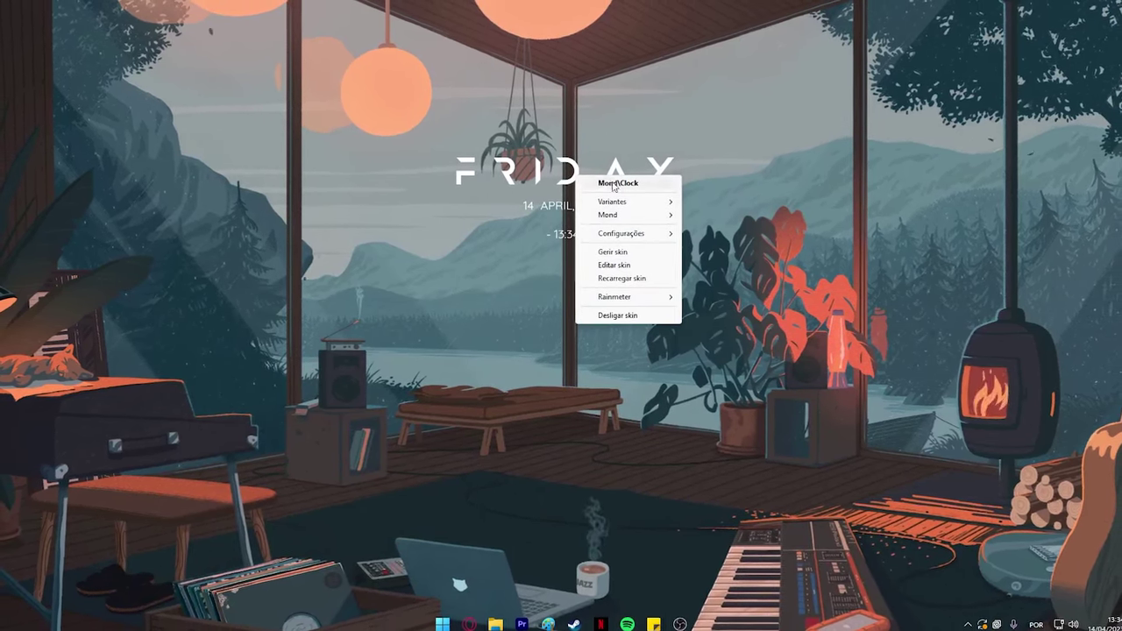
{"action": "left_click", "coordinate": [622, 278]}
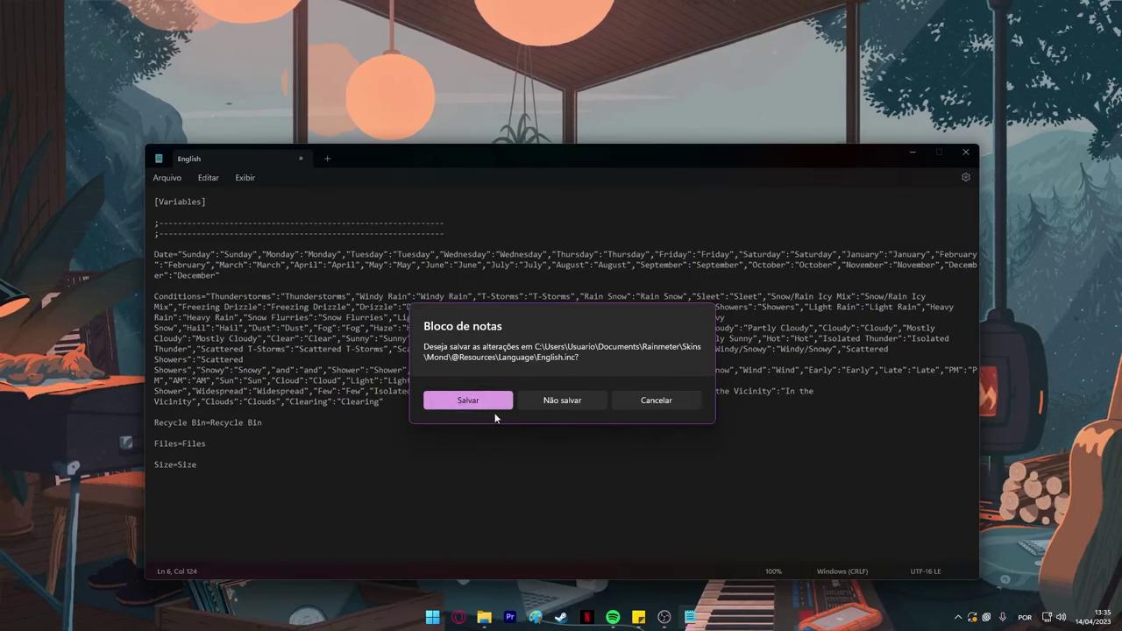
Step: Save the English language file with the day name back to "Friday" and refresh the Mond Clock skin
{"action": "left_click", "coordinate": [493, 400]}
{"action": "left_click", "coordinate": [784, 184]}
{"action": "right_click", "coordinate": [675, 177]}
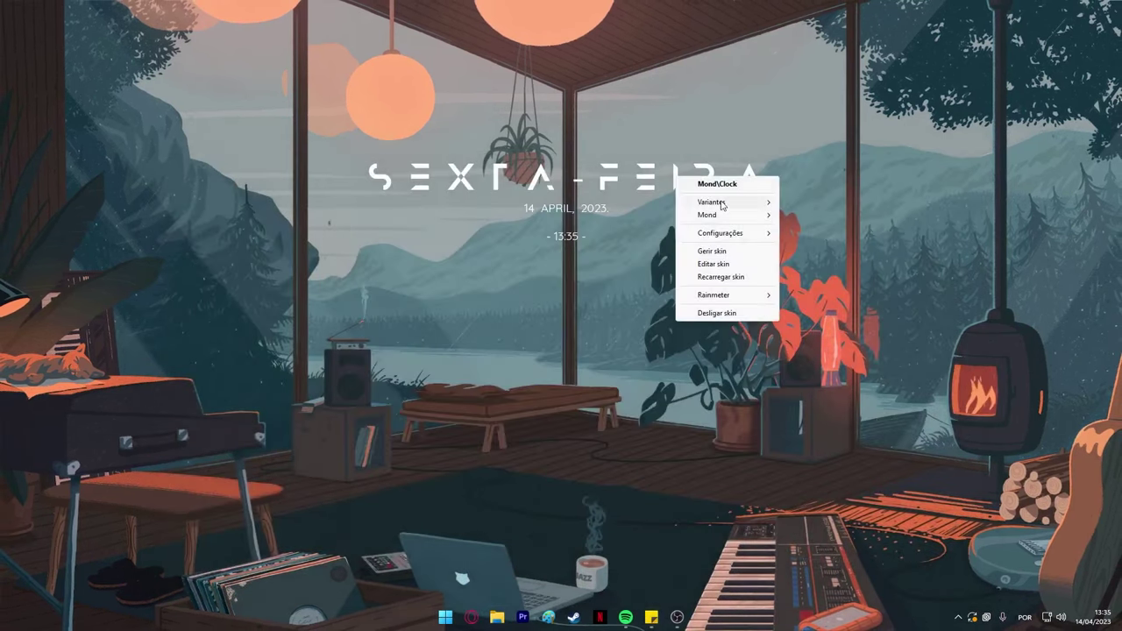
{"action": "left_click", "coordinate": [734, 277]}
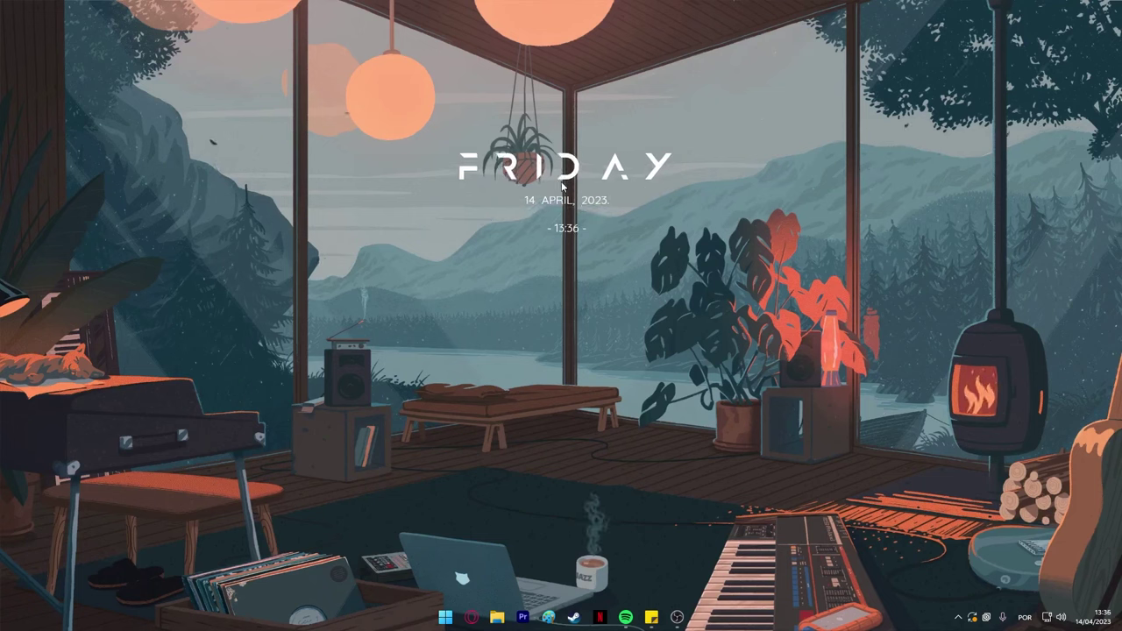
Step: Enlarge the Mond clock widget and shrink it back to its original size, twice
{"action": "scroll", "coordinate": [566, 186], "scroll_direction": "up", "scroll_amount": 2}
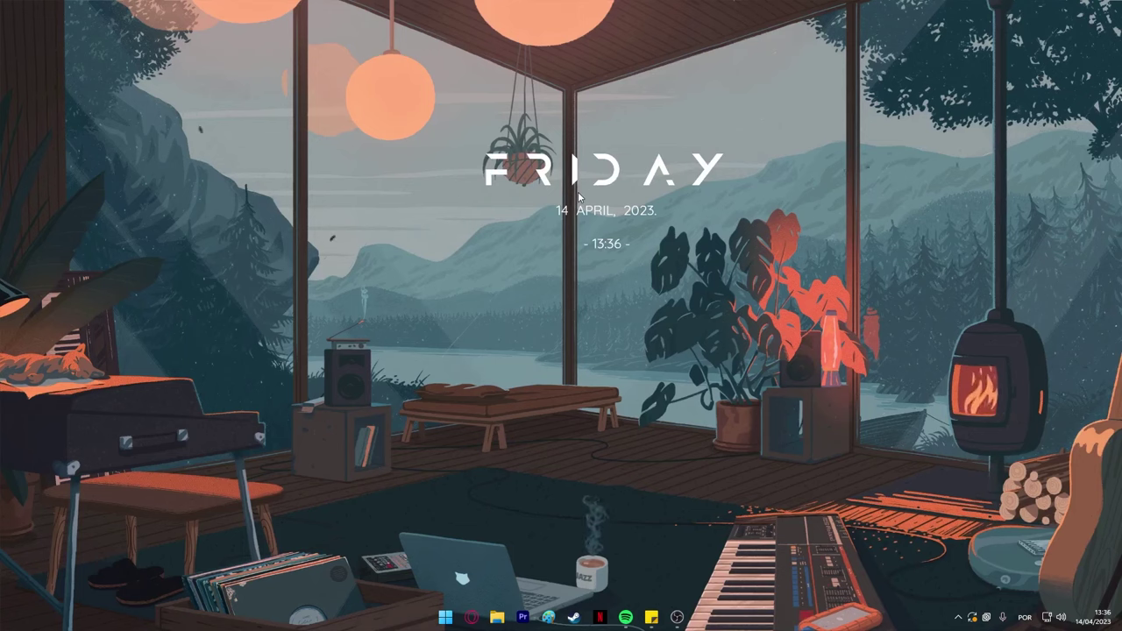
{"action": "scroll", "coordinate": [581, 185], "scroll_direction": "down", "scroll_amount": 2}
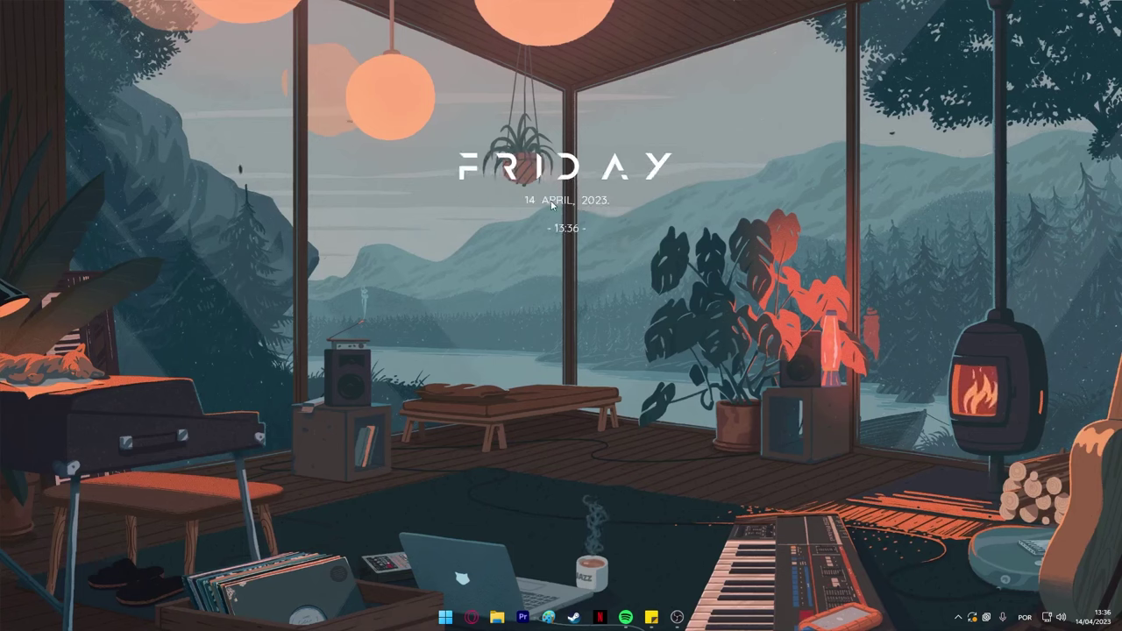
{"action": "scroll", "coordinate": [568, 186], "scroll_direction": "up", "scroll_amount": 2}
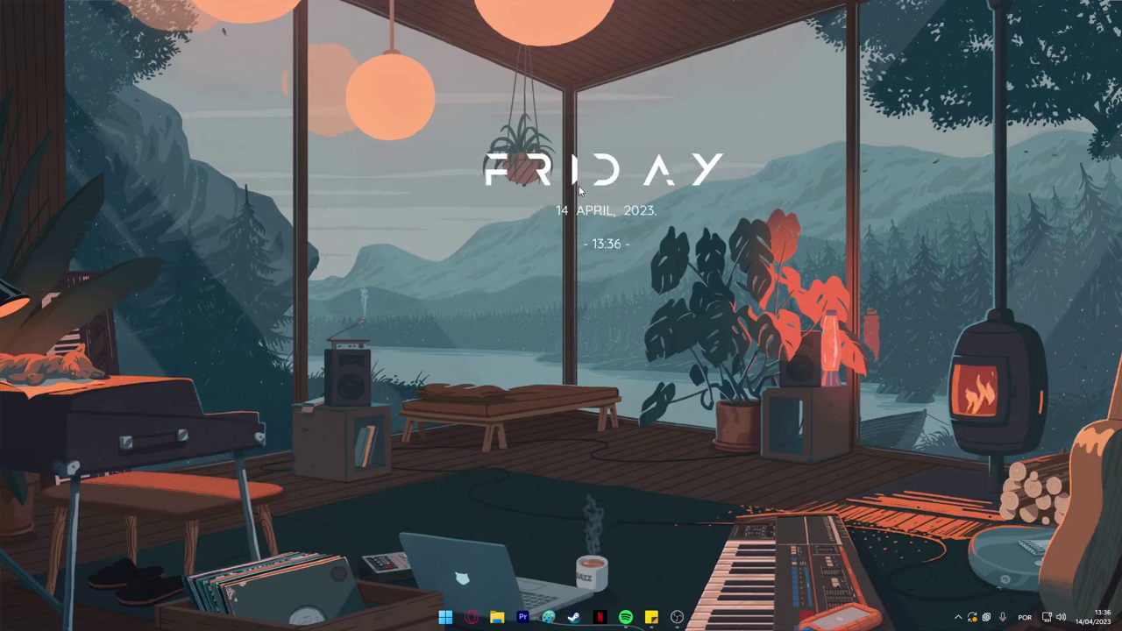
{"action": "scroll", "coordinate": [580, 187], "scroll_direction": "down", "scroll_amount": 2}
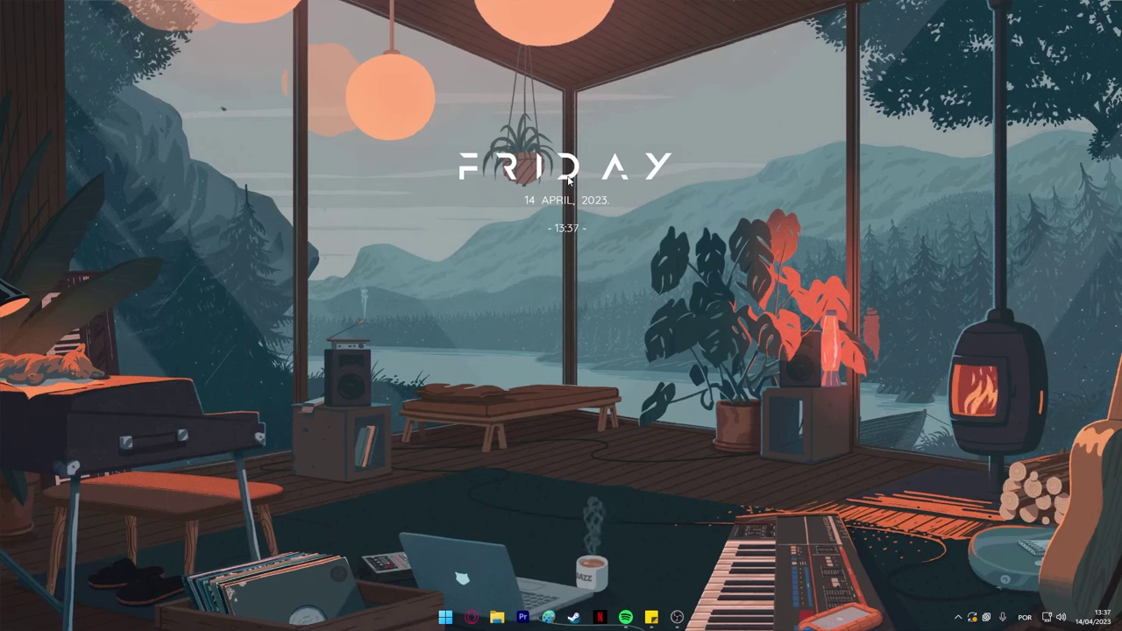
Step: Load the Mond Settings skin from the clock widget's list of Mond skins
{"action": "right_click", "coordinate": [567, 179]}
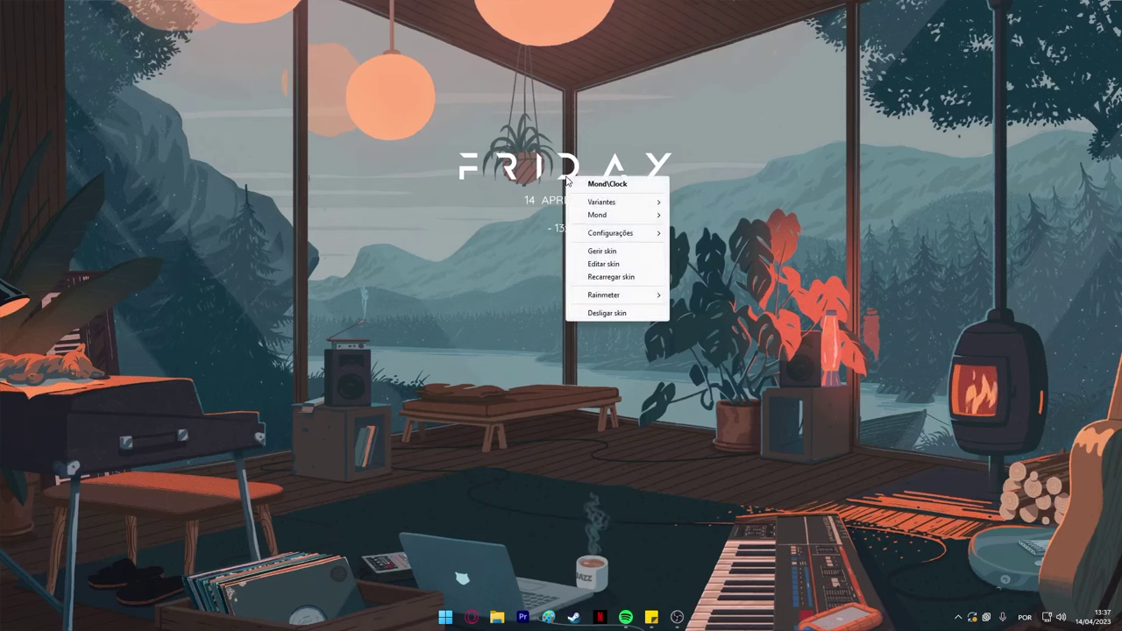
{"action": "mouse_move", "coordinate": [617, 221]}
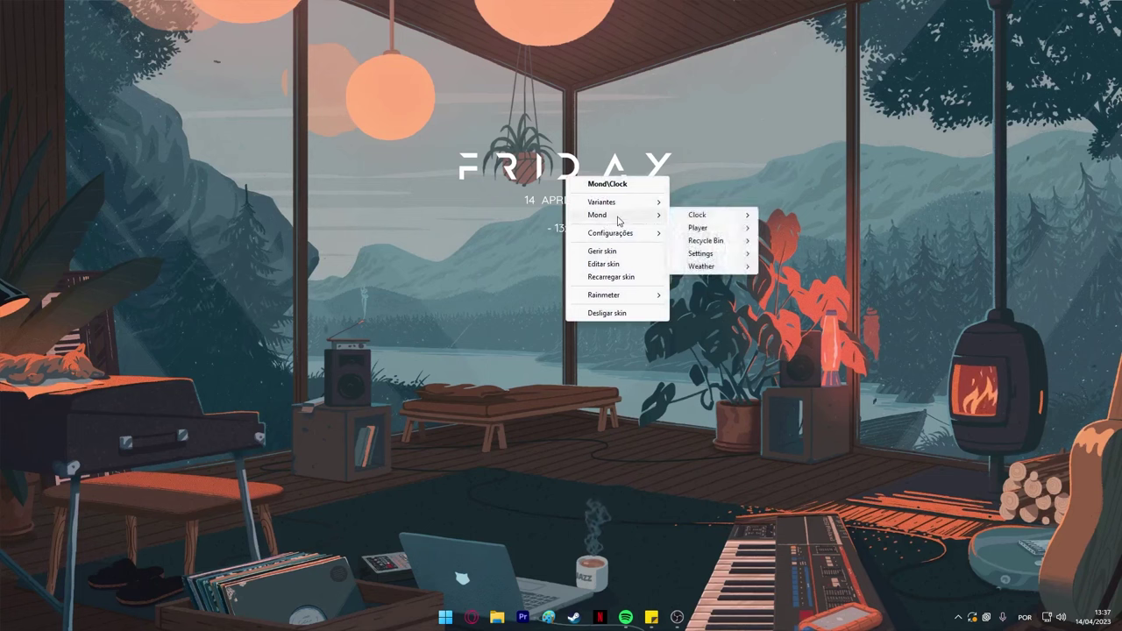
{"action": "left_click", "coordinate": [822, 256]}
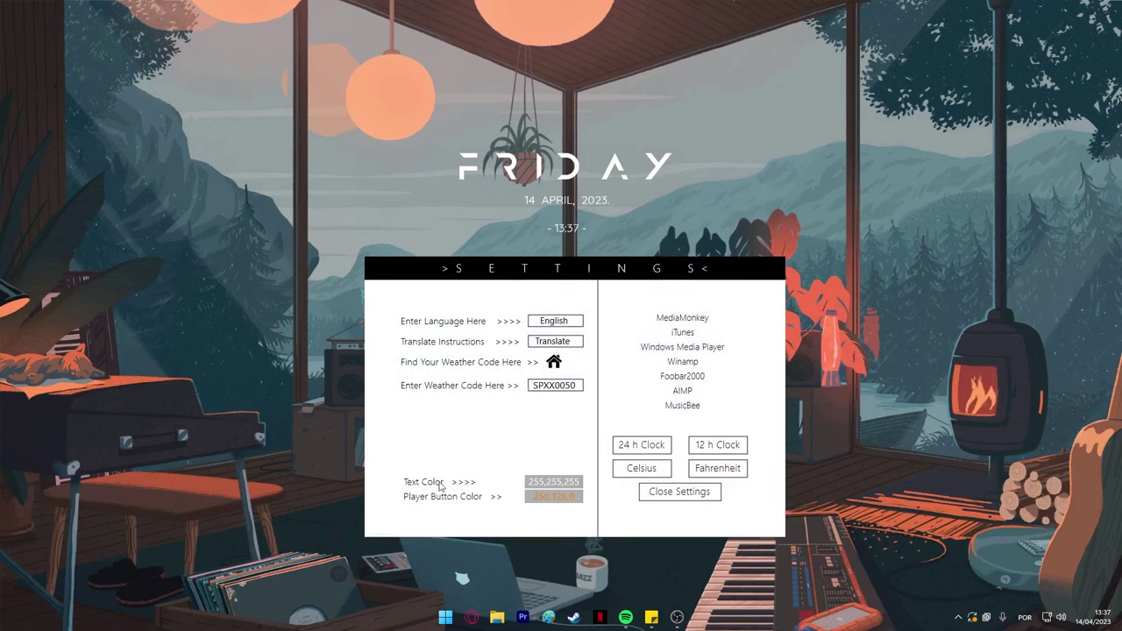
Step: Change the Mond text color to purple (179,41,230) and set it back to white (255,255,255)
{"action": "left_click", "coordinate": [563, 486]}
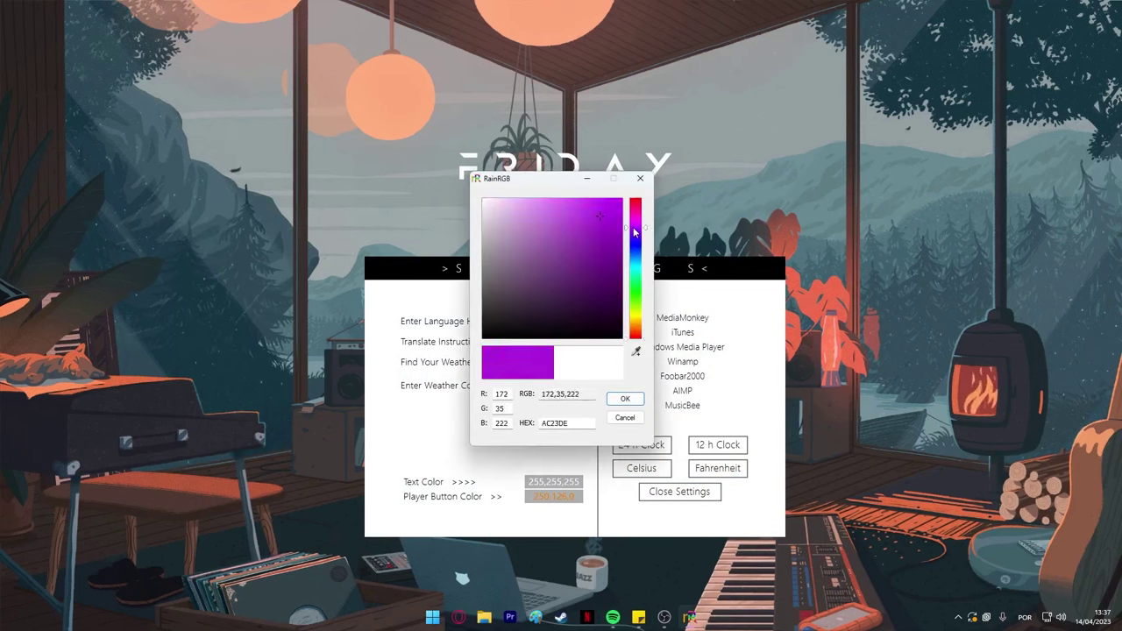
{"action": "left_click", "coordinate": [625, 400]}
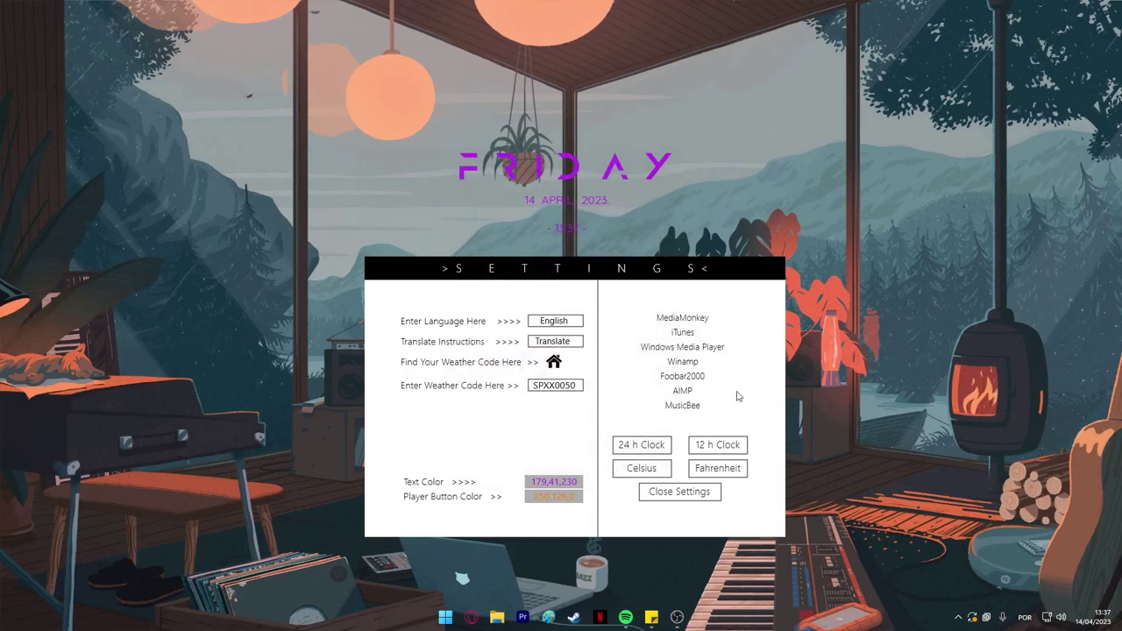
{"action": "left_click", "coordinate": [554, 482]}
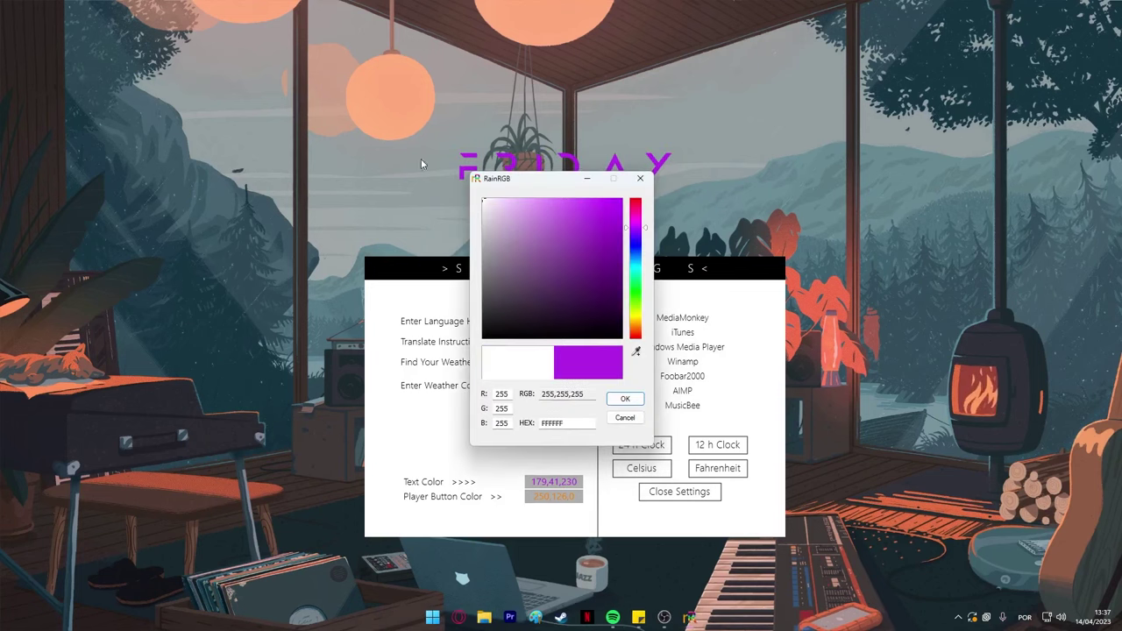
{"action": "left_click", "coordinate": [626, 401]}
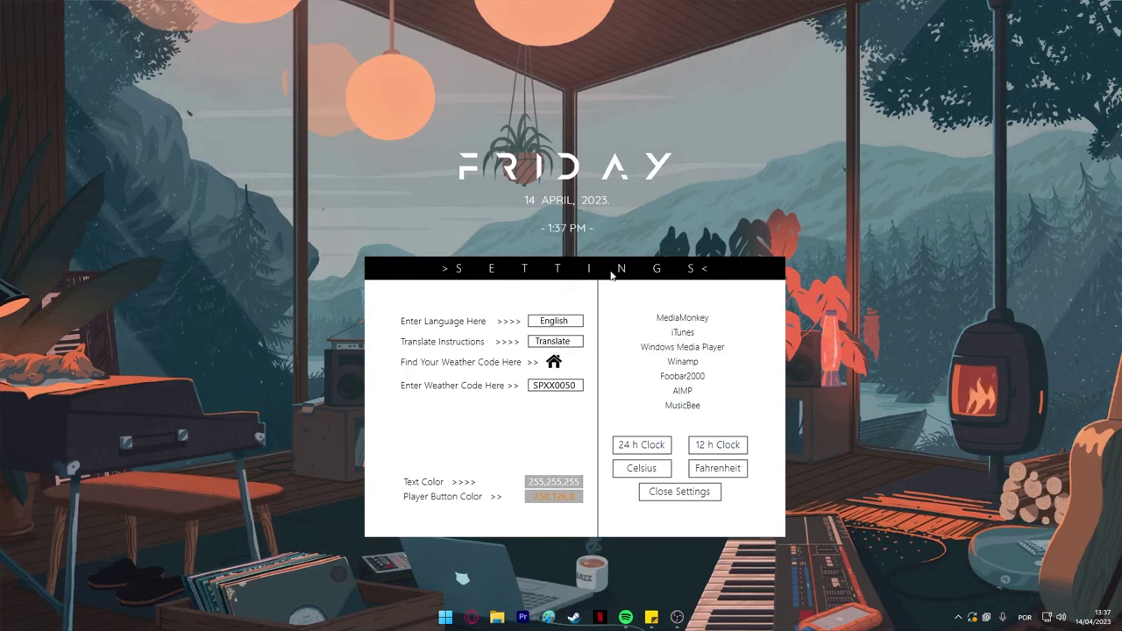
{"action": "left_click", "coordinate": [556, 237]}
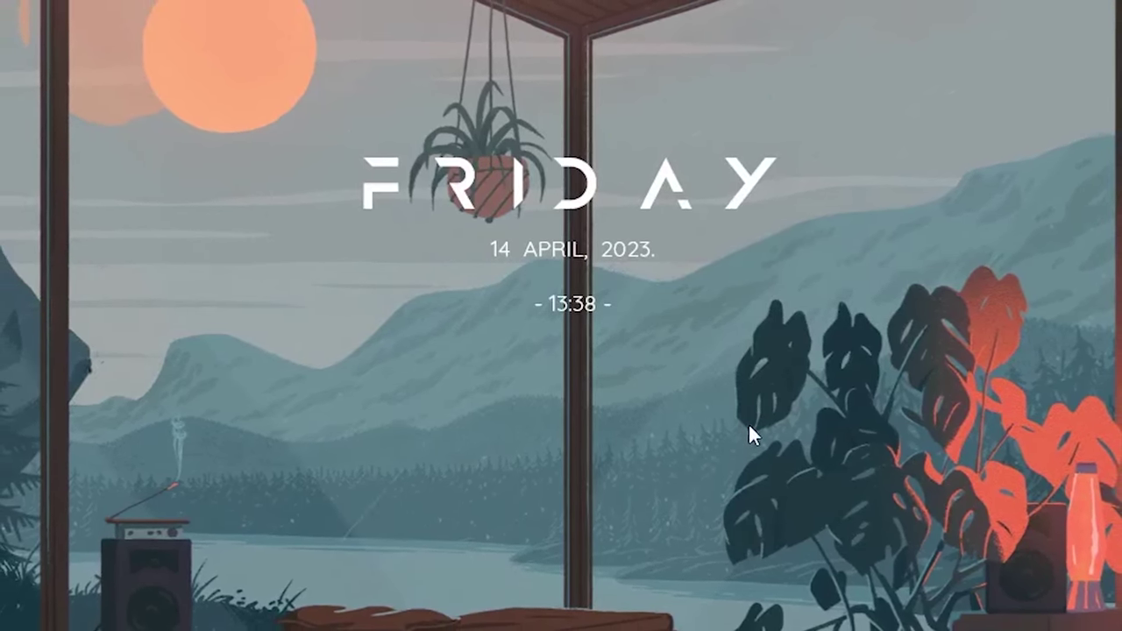
Step: Search for JaxCore from the desktop launcher and open the Releases page of its Jax-Core/JaxCore GitHub repository
{"action": "key", "text": "alt+space"}
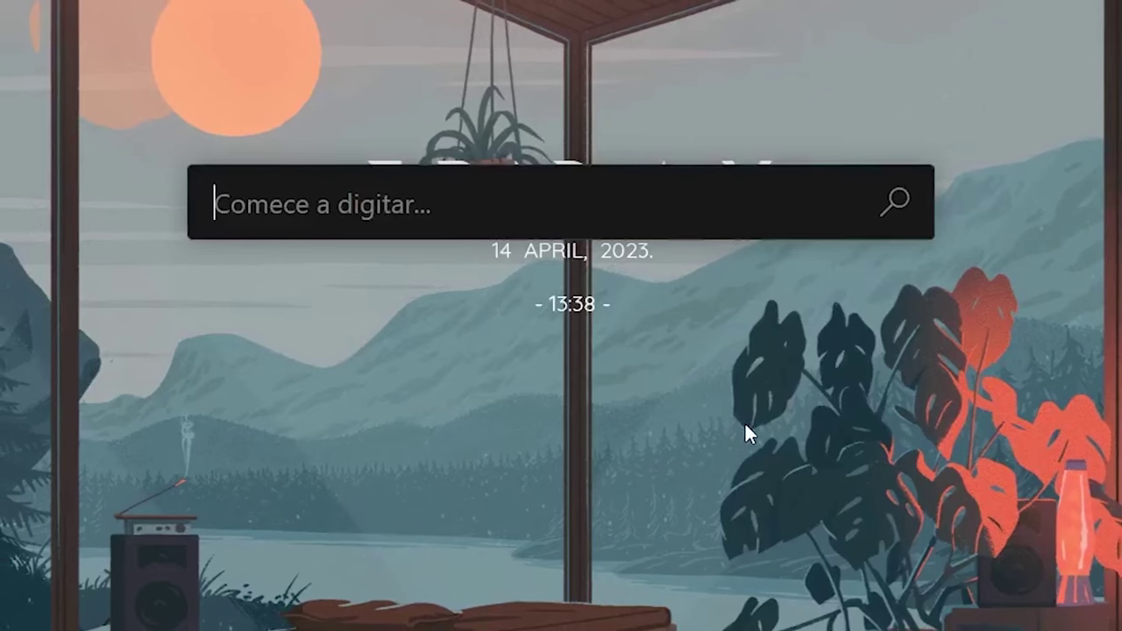
{"action": "type", "text": "JaxCo"}
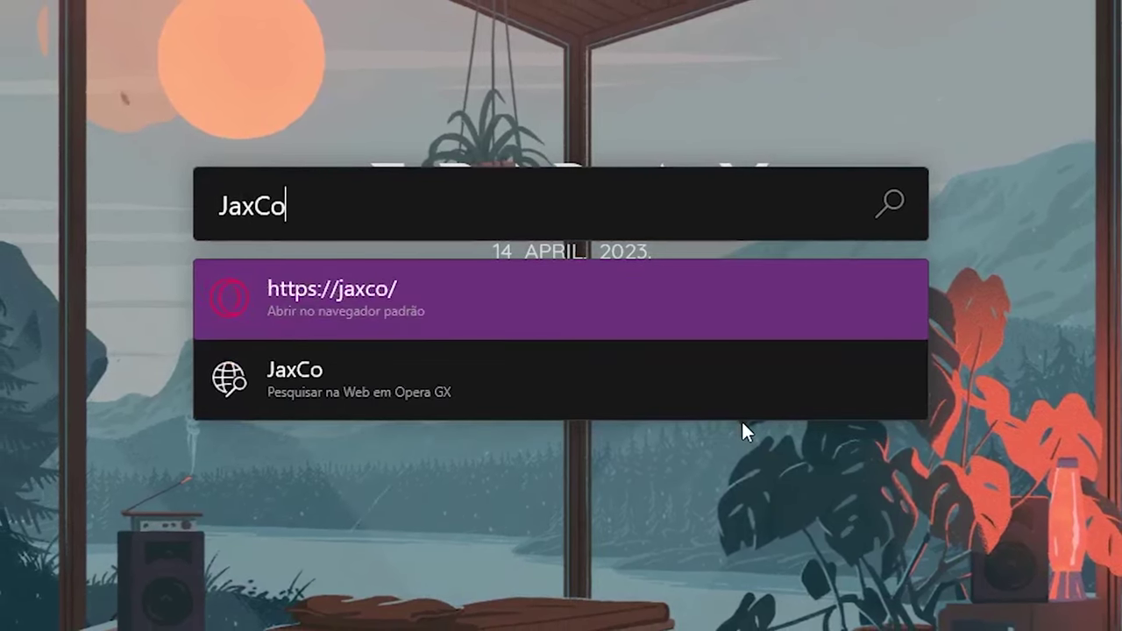
{"action": "key", "text": "Return"}
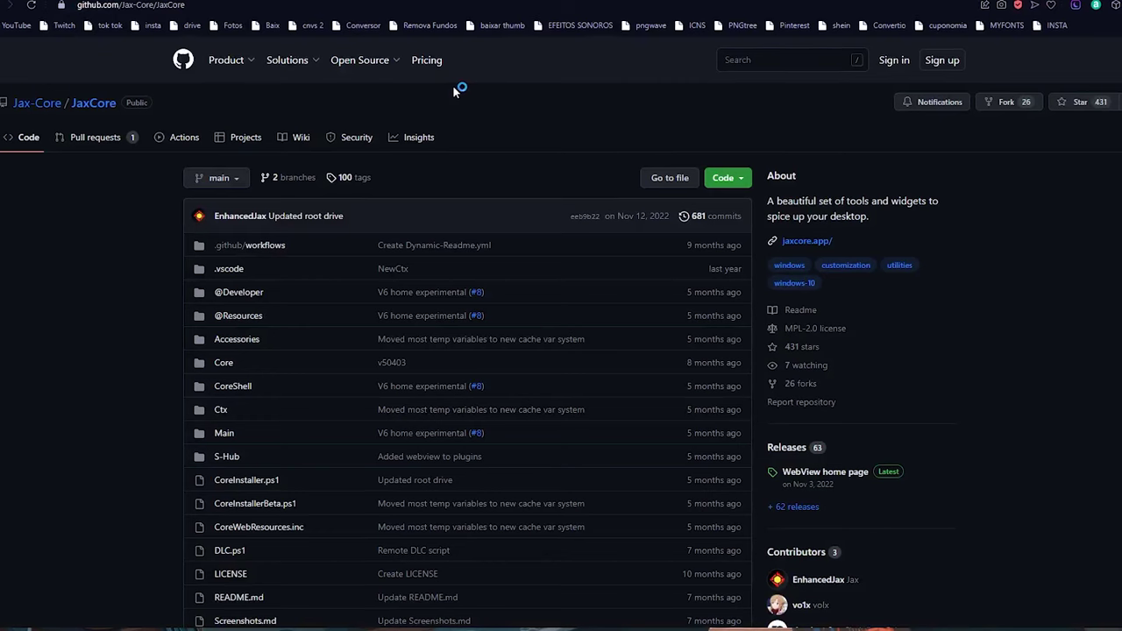
{"action": "key", "text": "F11"}
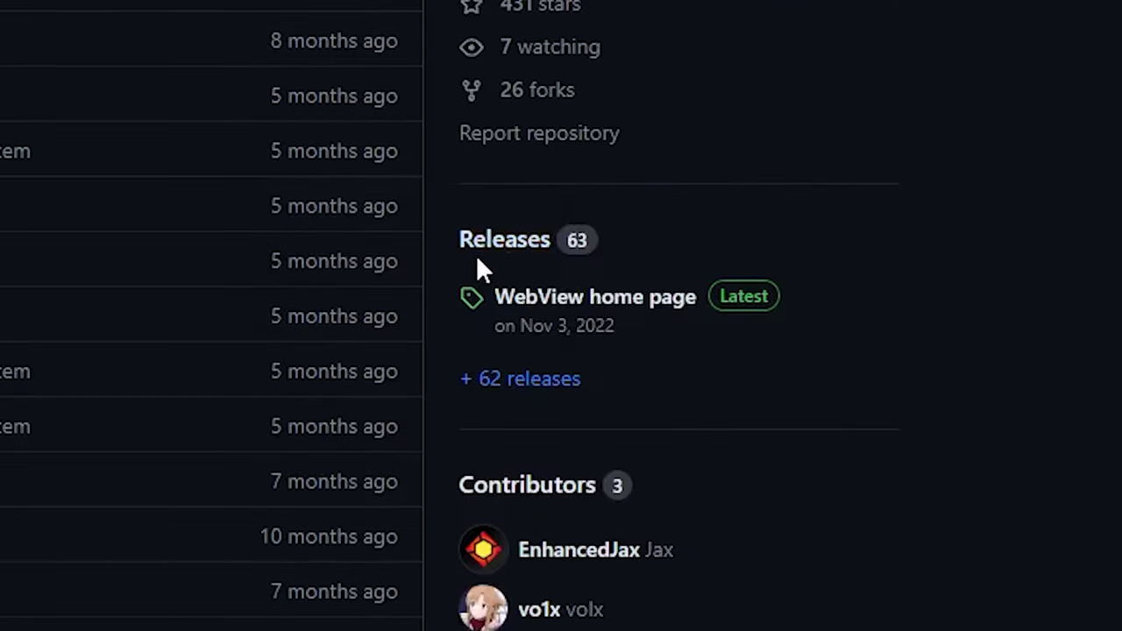
{"action": "left_click", "coordinate": [504, 256]}
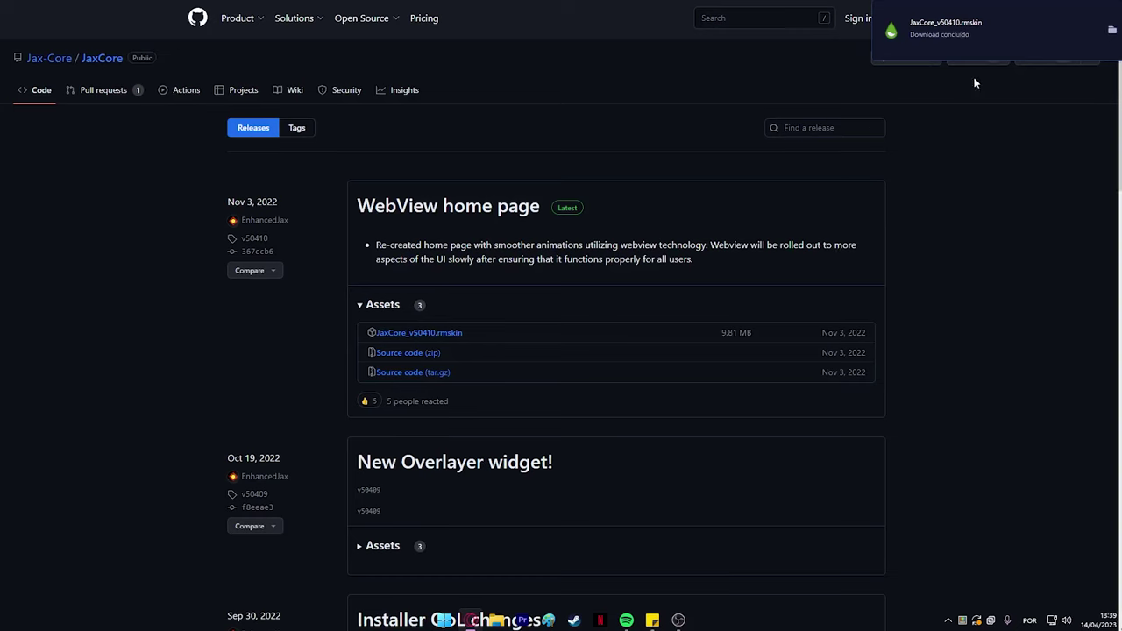
Step: Open the downloaded JaxCore_v50410.rmskin package and install the JaxCore skin with its included components
{"action": "left_click", "coordinate": [968, 39]}
{"action": "right_click", "coordinate": [980, 256]}
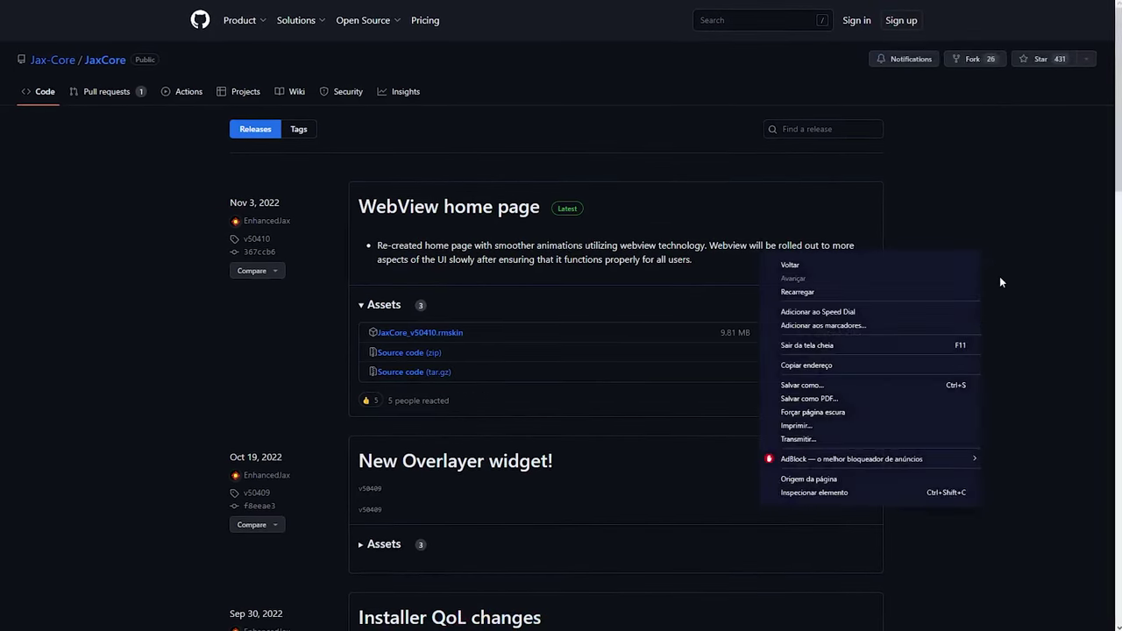
{"action": "key", "text": "Escape"}
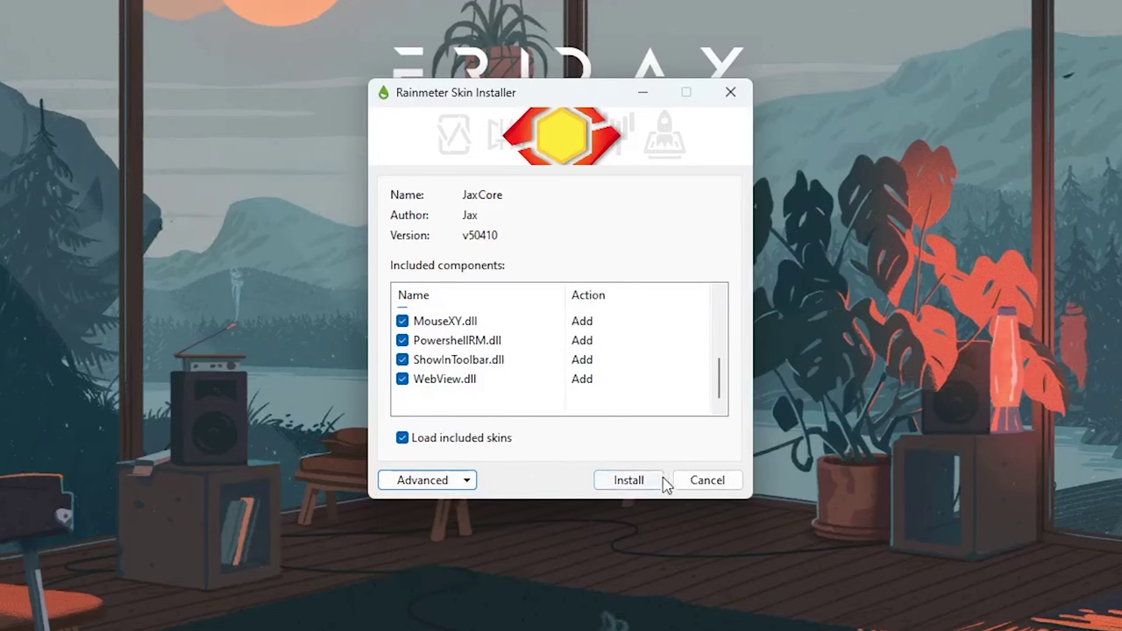
{"action": "left_click", "coordinate": [632, 482]}
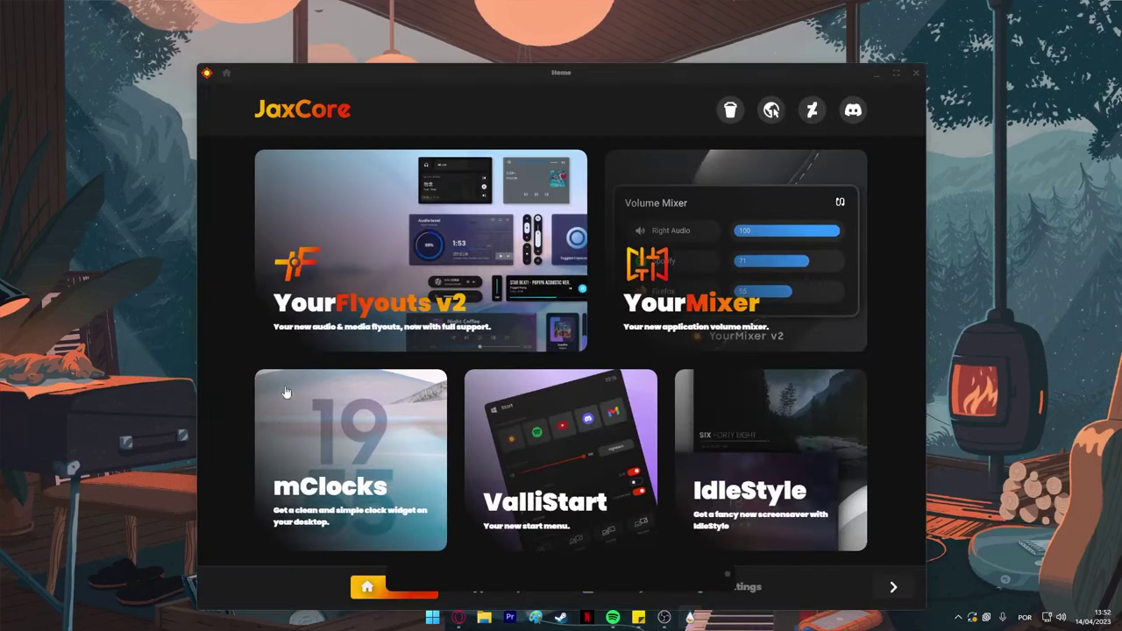
Step: Open mClocks from the JaxCore home page and install the ModularClocks widget
{"action": "left_click", "coordinate": [387, 430]}
{"action": "left_click", "coordinate": [861, 185]}
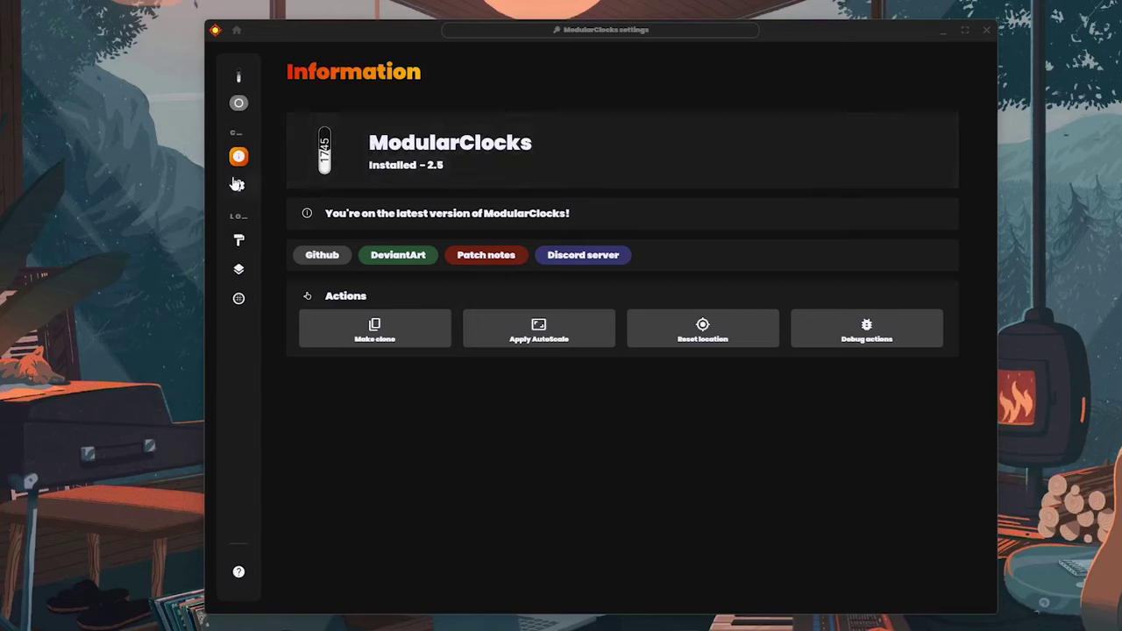
Step: Select the Smart clock style with weather and date in the General settings and activate ModularClocks
{"action": "mouse_move", "coordinate": [234, 185]}
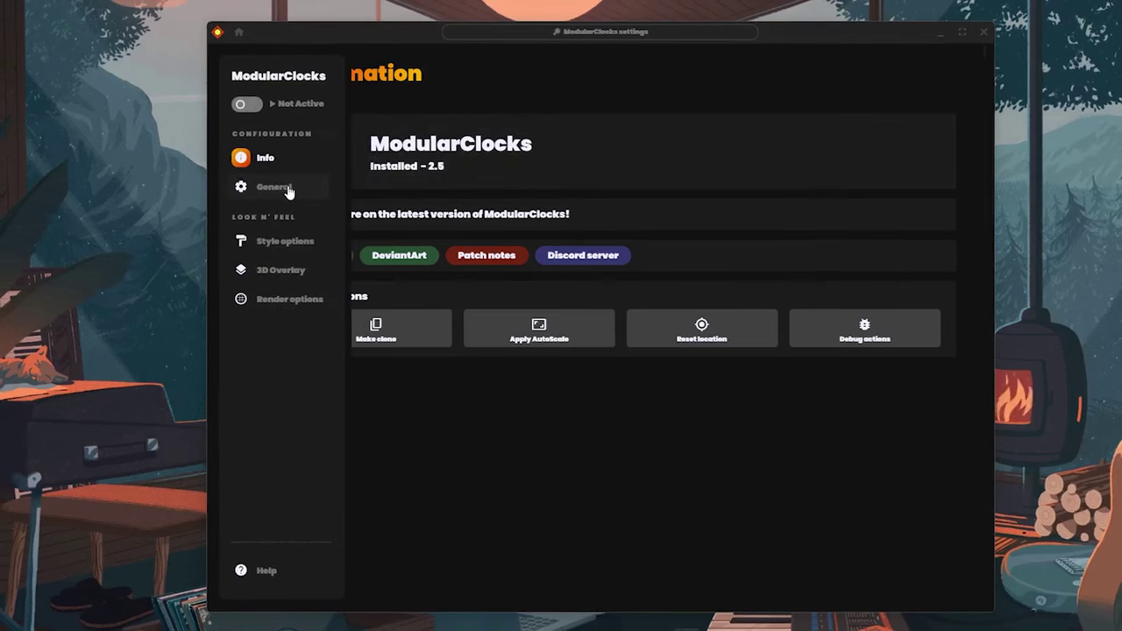
{"action": "left_click", "coordinate": [289, 191]}
{"action": "scroll", "coordinate": [408, 274], "scroll_direction": "down", "scroll_amount": 4}
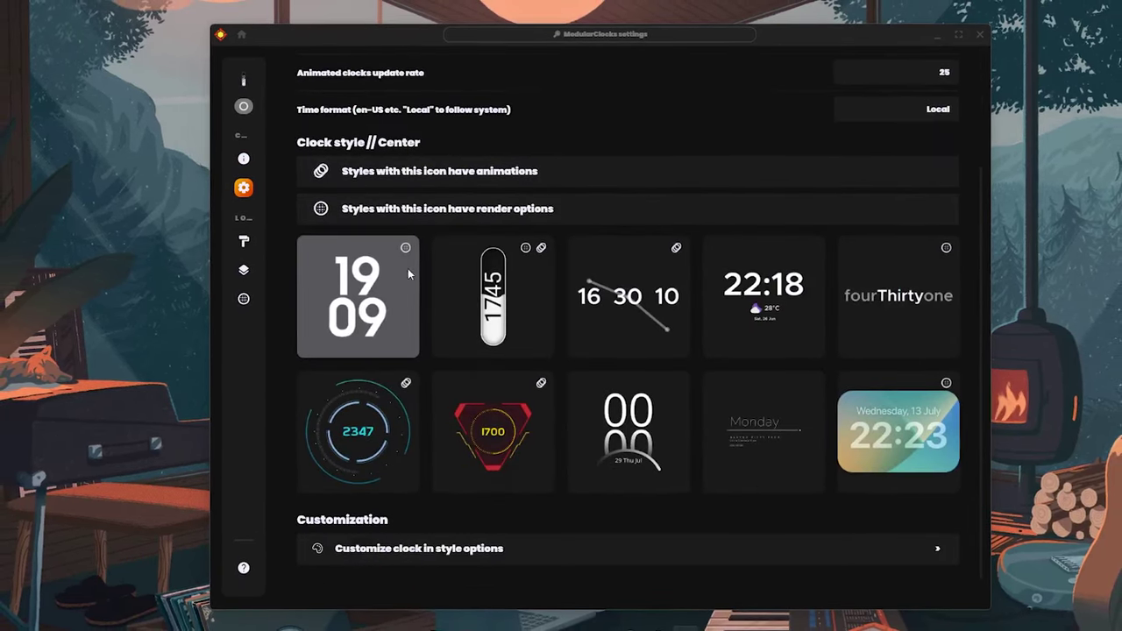
{"action": "left_click", "coordinate": [754, 317]}
{"action": "mouse_move", "coordinate": [278, 123]}
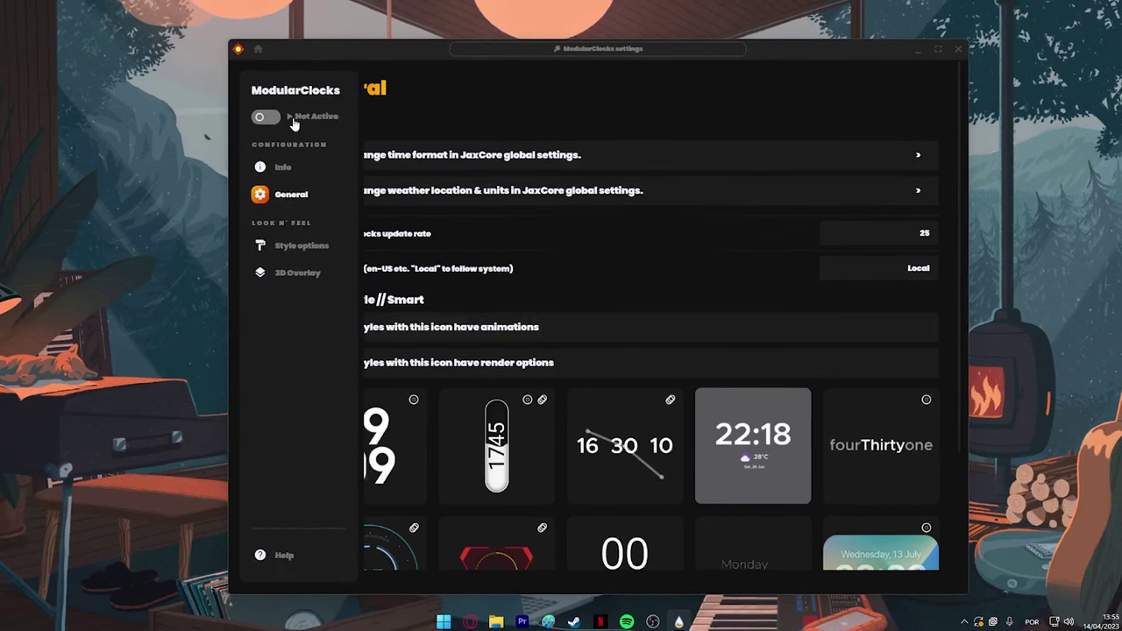
{"action": "left_click", "coordinate": [267, 119]}
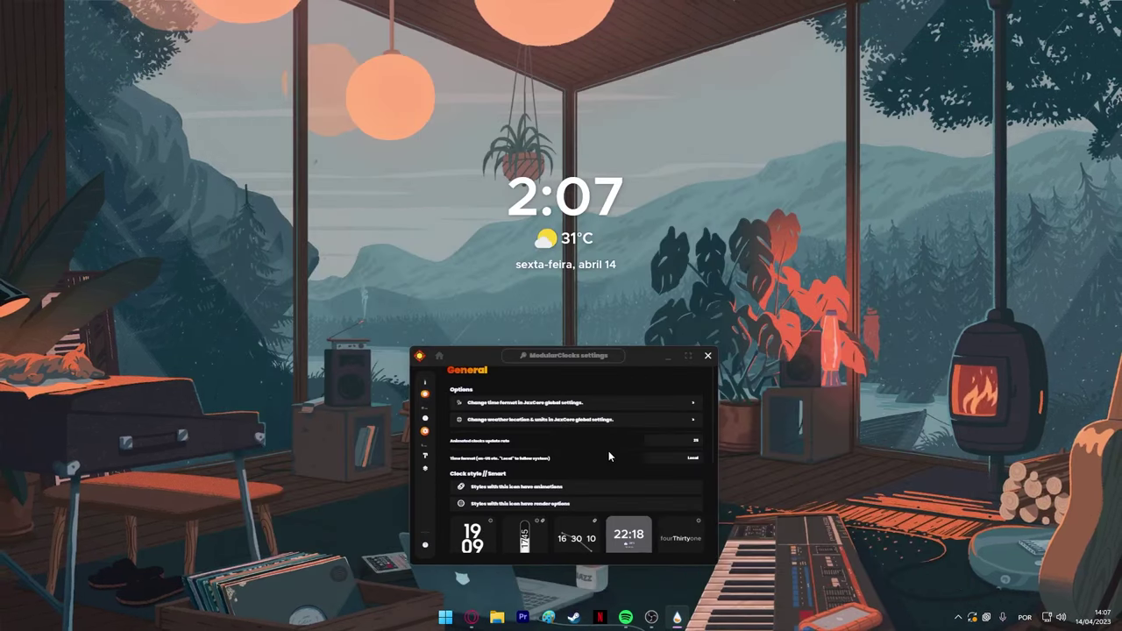
Step: Switch the clock to the animated hours, minutes and seconds style with analog hands and move the settings window off the clock
{"action": "scroll", "coordinate": [603, 445], "scroll_direction": "down", "scroll_amount": 1}
{"action": "left_click", "coordinate": [585, 486]}
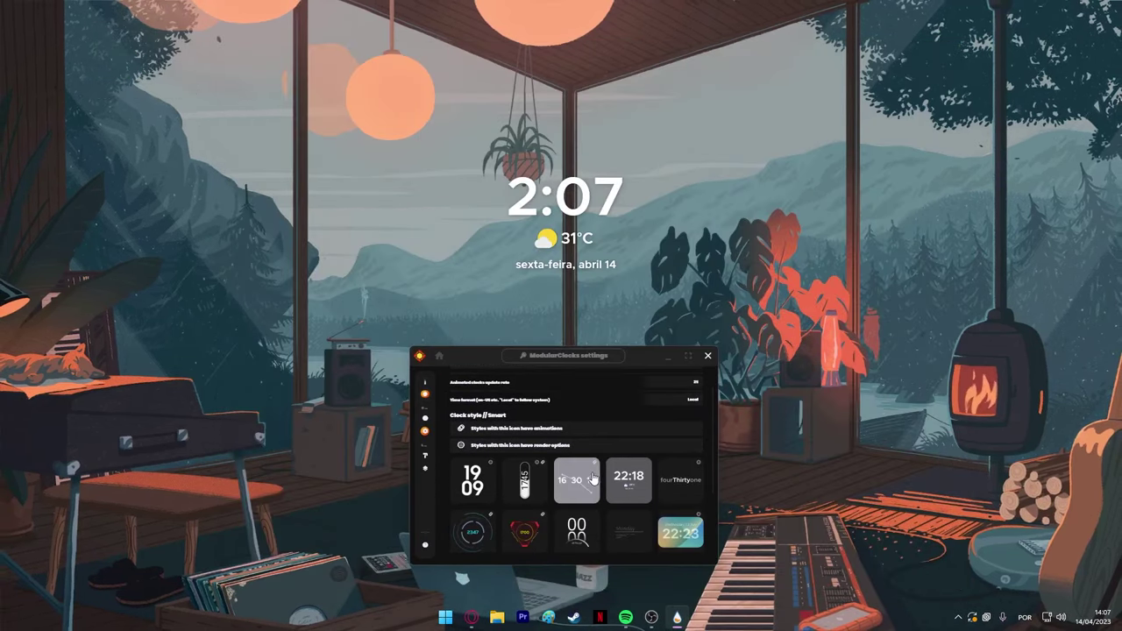
{"action": "scroll", "coordinate": [585, 486], "scroll_direction": "up", "scroll_amount": 1}
{"action": "left_click_drag", "start_coordinate": [642, 364], "coordinate": [281, 24]}
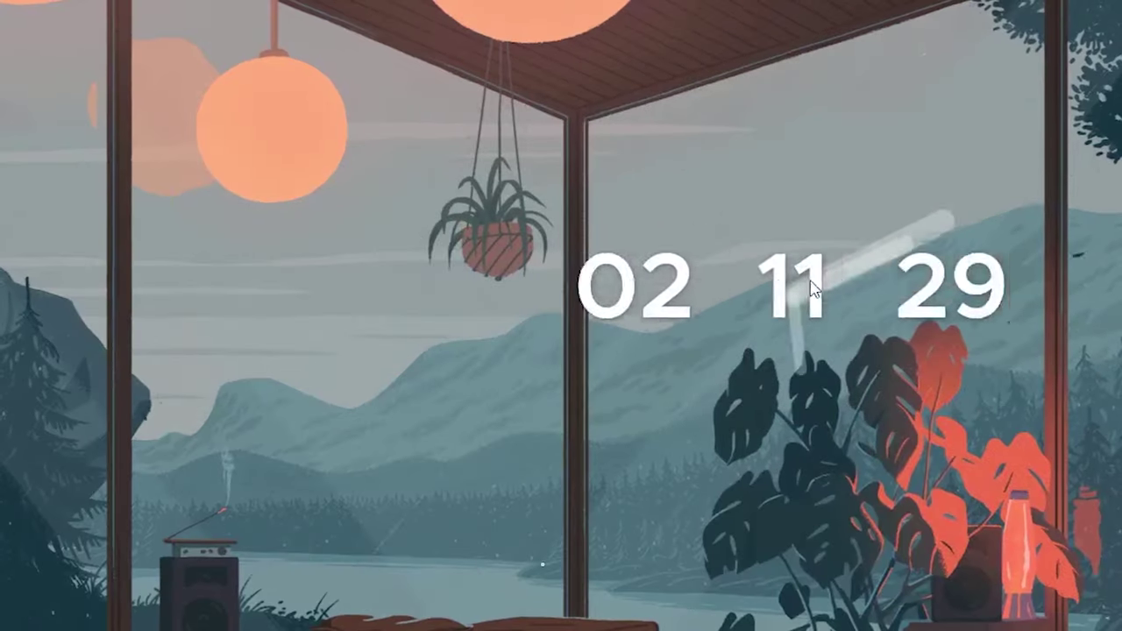
Step: Move the clock widget on the desktop and align it to the center of the screen
{"action": "left_click_drag", "start_coordinate": [811, 289], "coordinate": [639, 301]}
{"action": "right_click", "coordinate": [640, 298]}
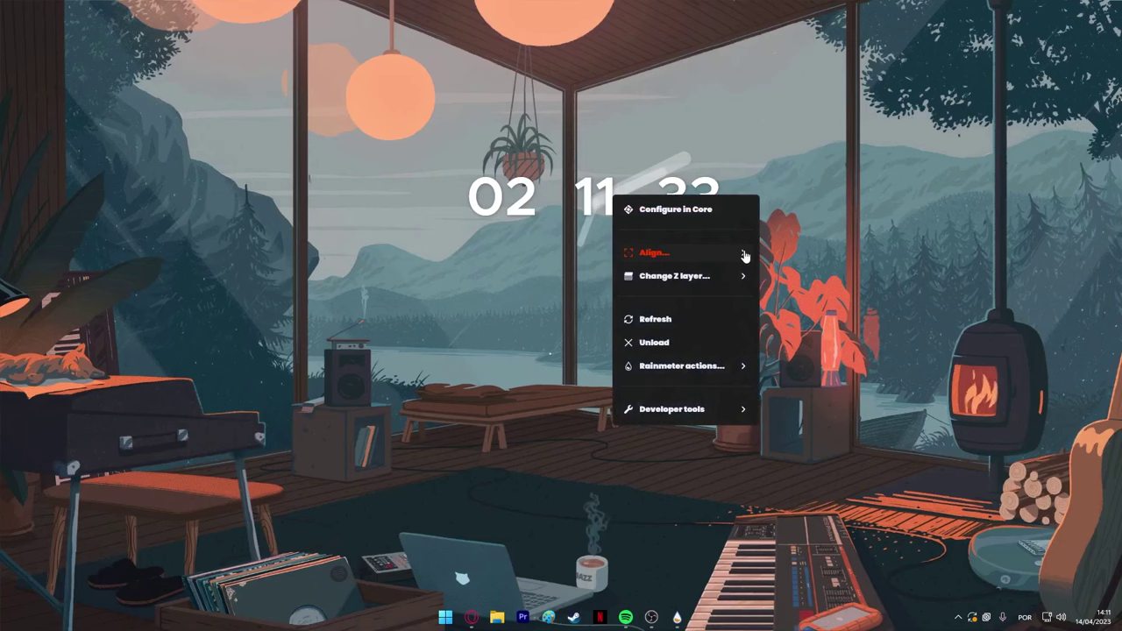
{"action": "left_click", "coordinate": [859, 397]}
{"action": "left_click", "coordinate": [790, 259]}
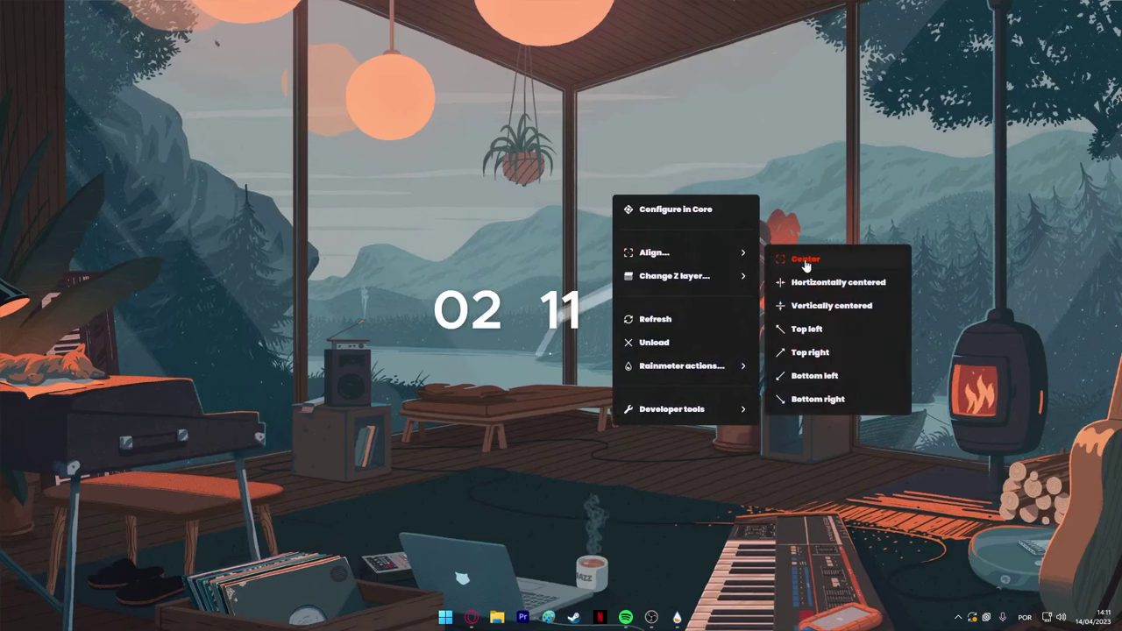
{"action": "left_click", "coordinate": [855, 221]}
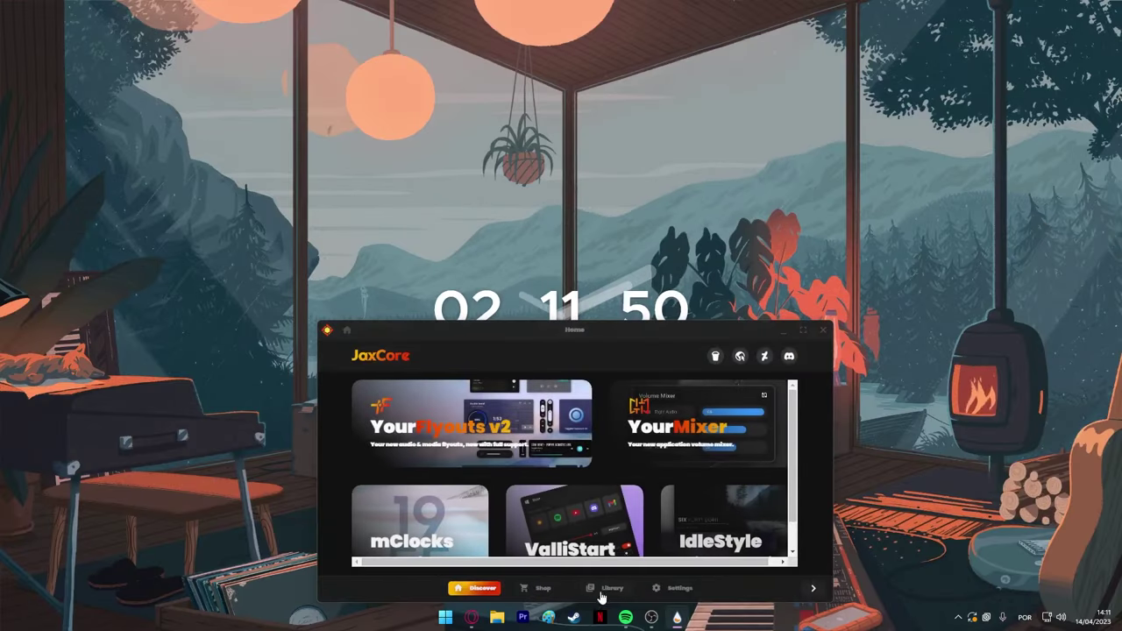
Step: Open ModularPlayers from the JaxCore Library and install the widget
{"action": "left_click", "coordinate": [611, 589]}
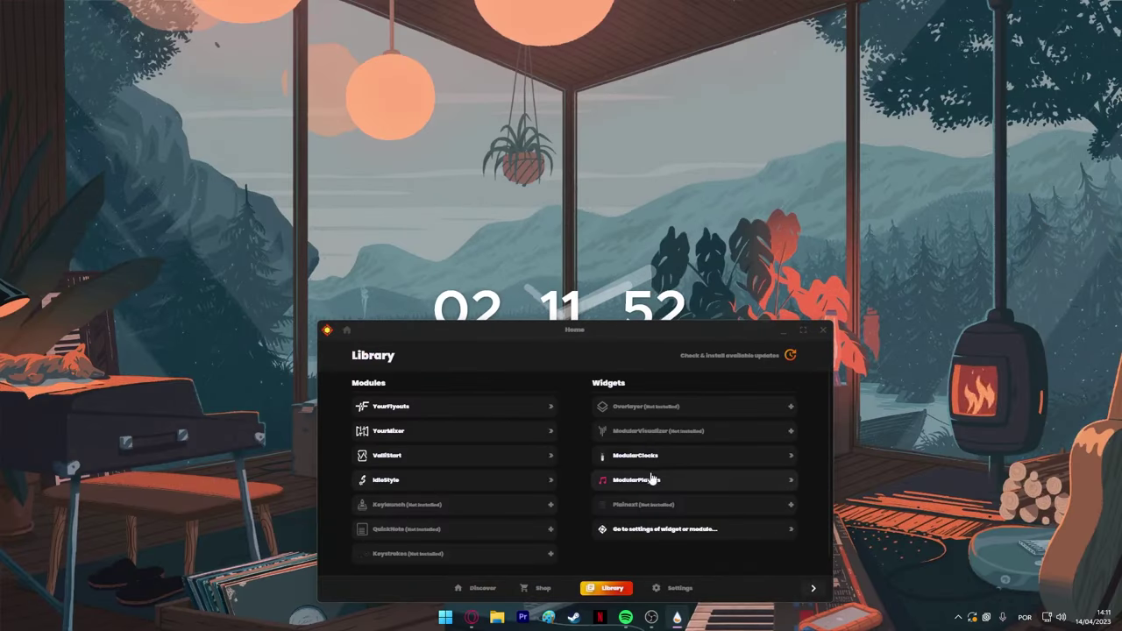
{"action": "left_click", "coordinate": [653, 485]}
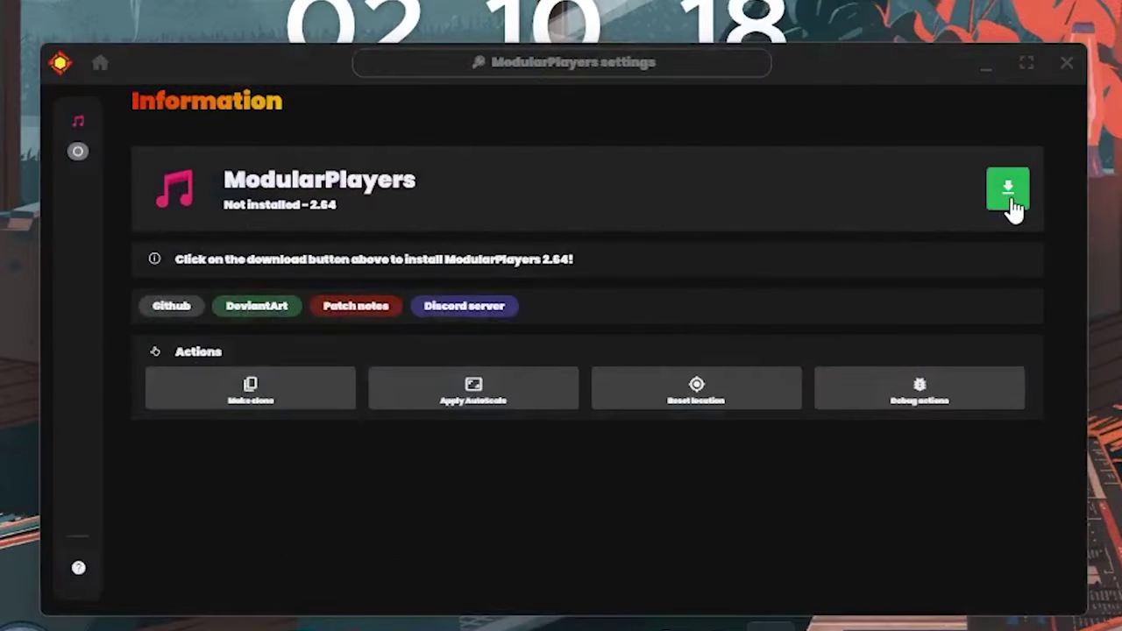
{"action": "left_click", "coordinate": [1014, 204]}
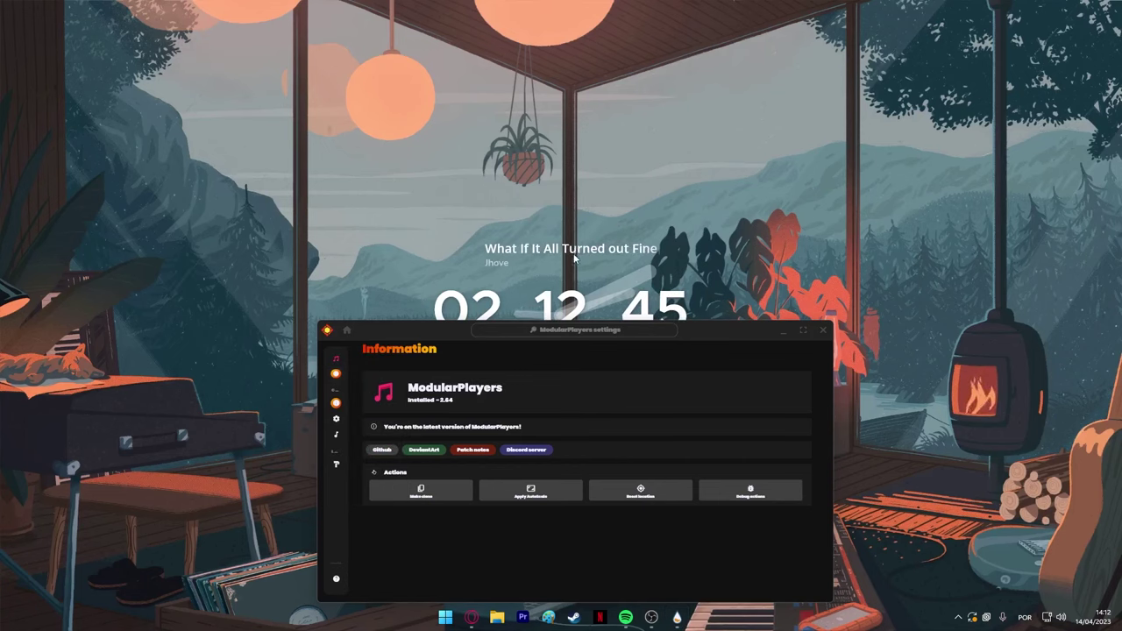
Step: Bring up Spotify for playback and set the ModularPlayers media method to Modern
{"action": "left_click", "coordinate": [628, 618]}
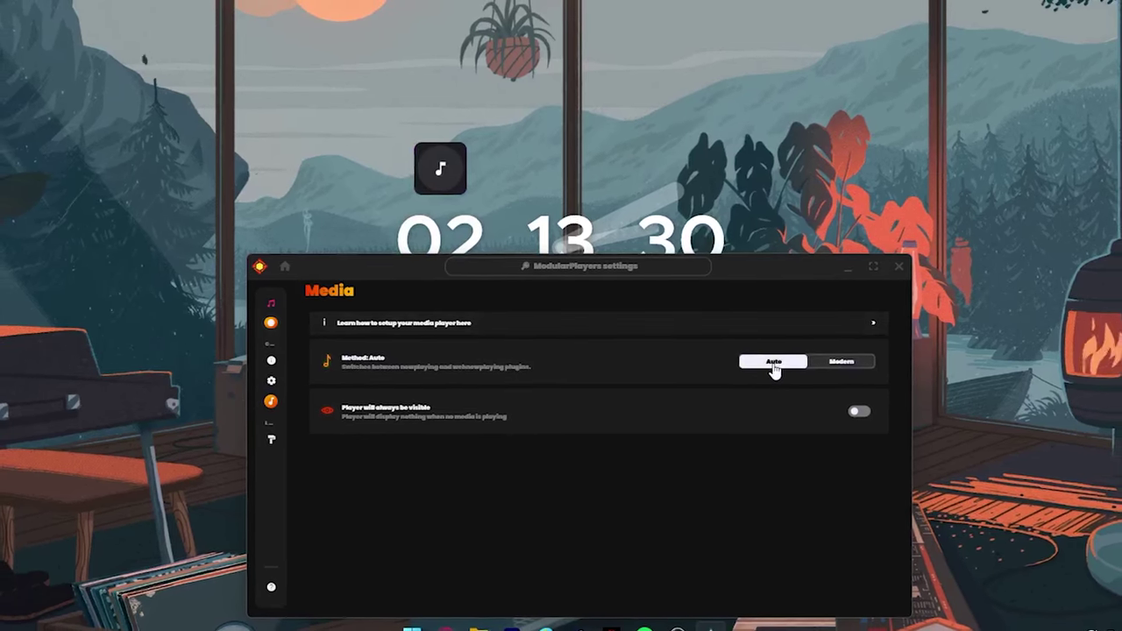
{"action": "left_click", "coordinate": [828, 362]}
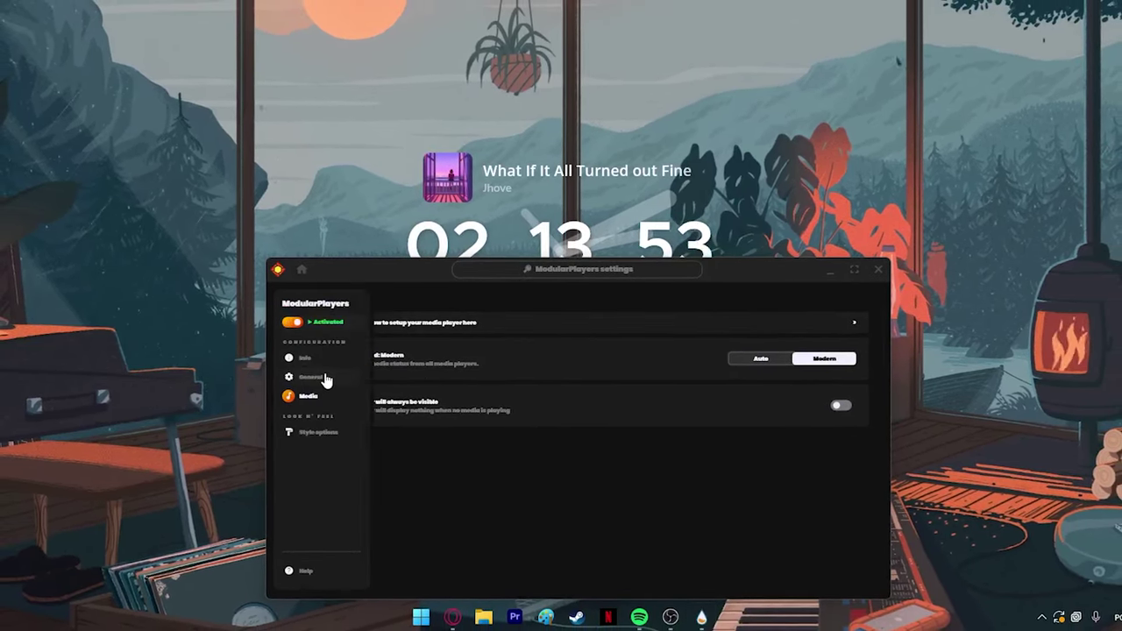
Step: Try several player styles in the ModularPlayers General settings and pick the one with square cover art, progress bar and black playback controls
{"action": "left_click", "coordinate": [302, 377]}
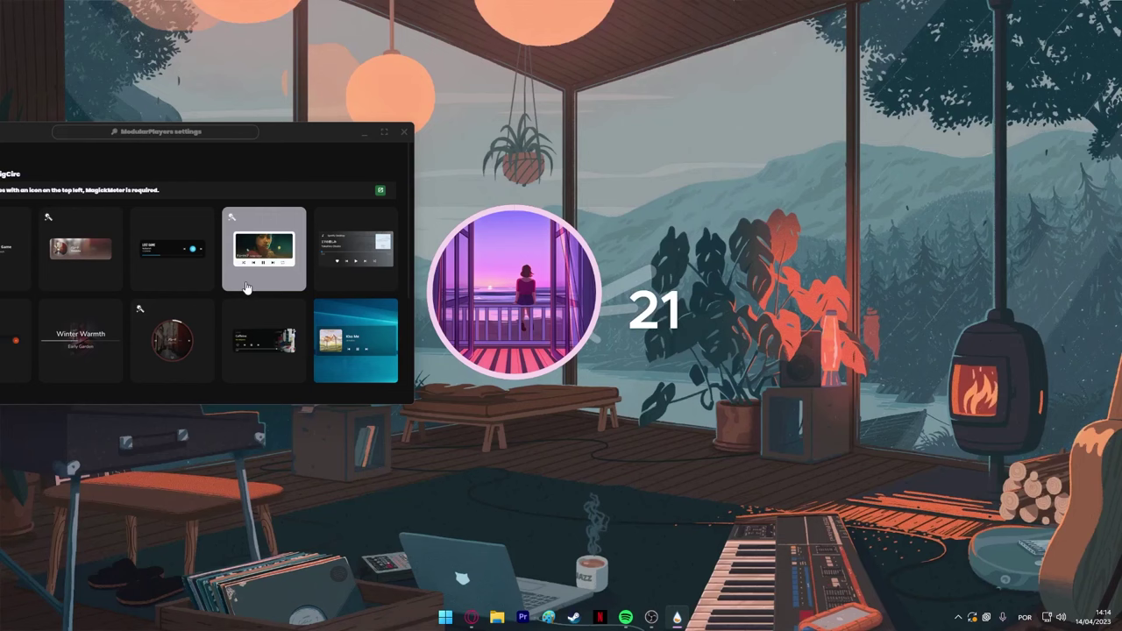
{"action": "left_click", "coordinate": [808, 231]}
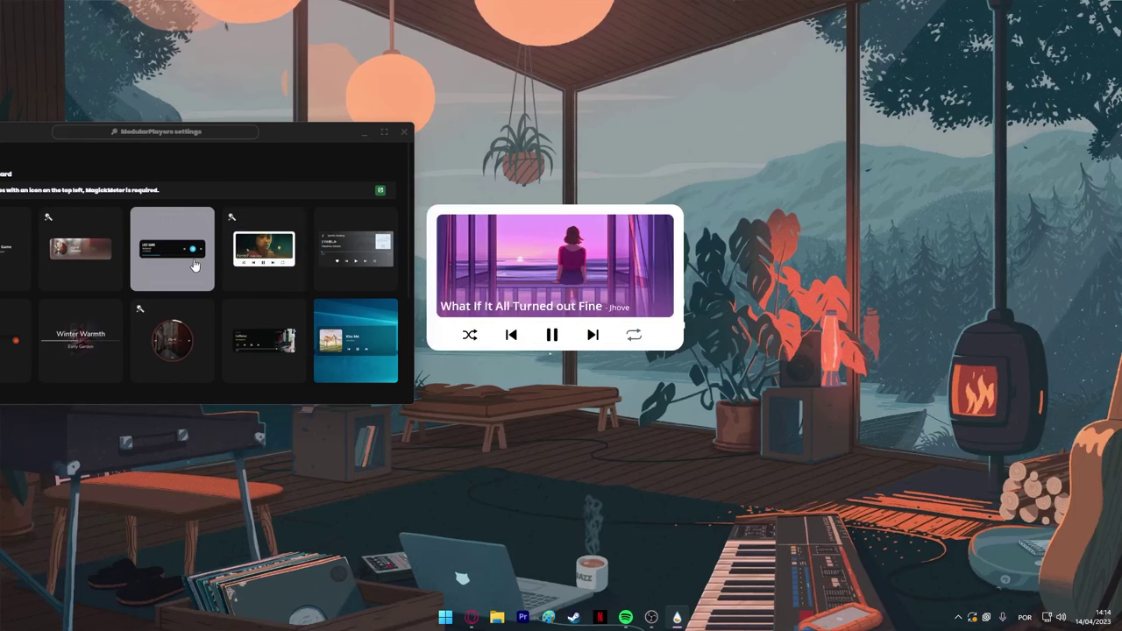
{"action": "left_click", "coordinate": [79, 258]}
{"action": "left_click", "coordinate": [79, 342]}
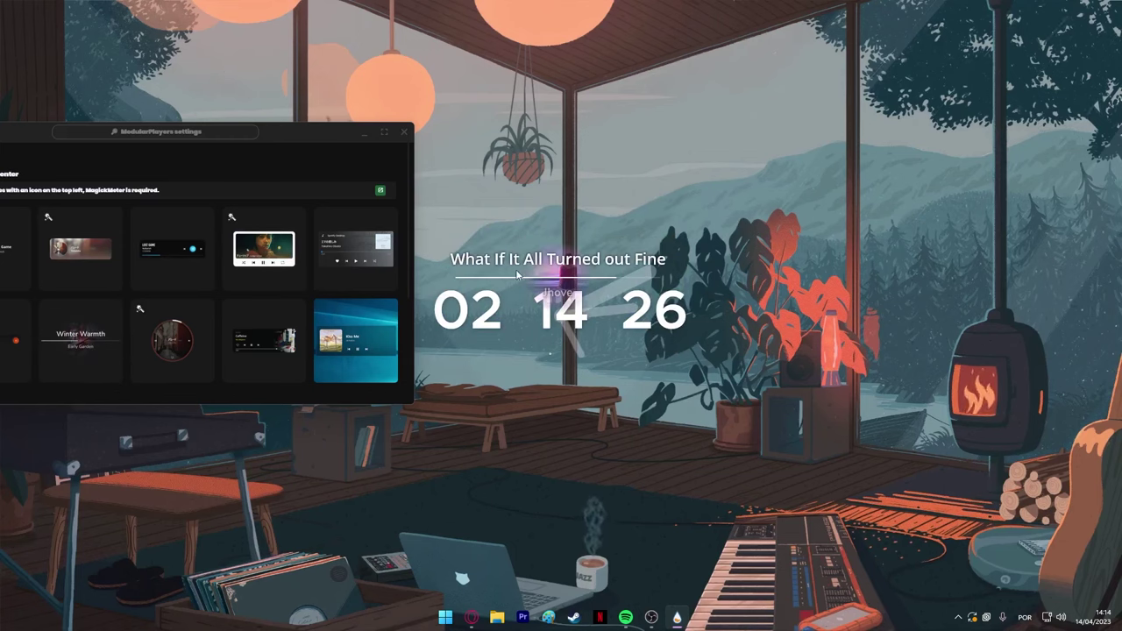
{"action": "scroll", "coordinate": [64, 304], "scroll_direction": "down", "scroll_amount": 2}
{"action": "left_click", "coordinate": [64, 304]}
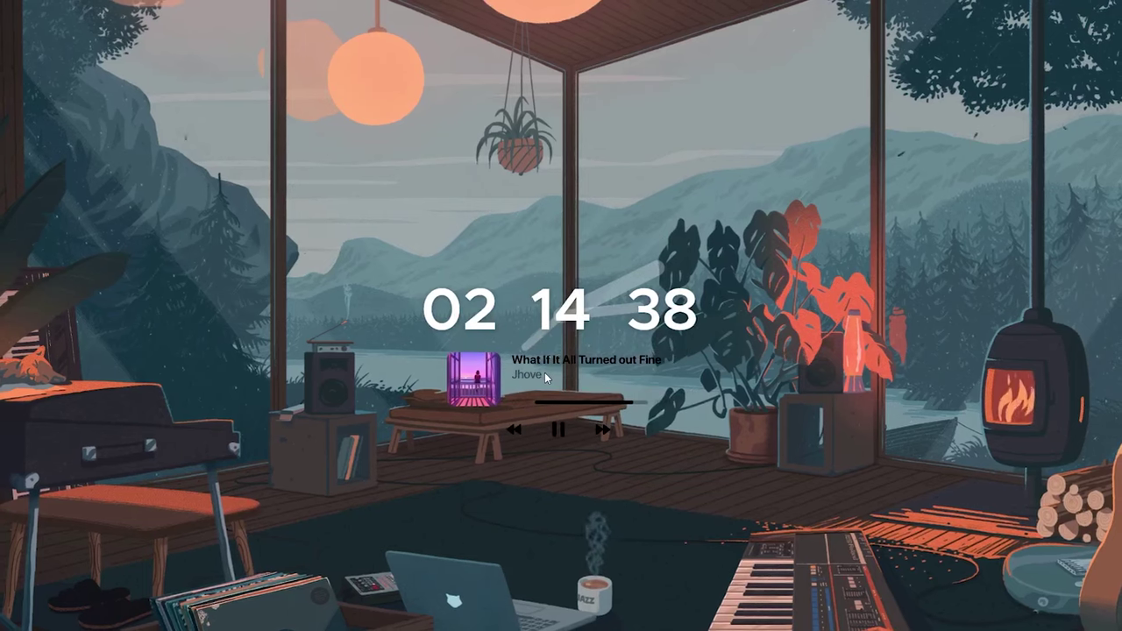
Step: Align the music player widget to the center of the screen
{"action": "right_click", "coordinate": [602, 368]}
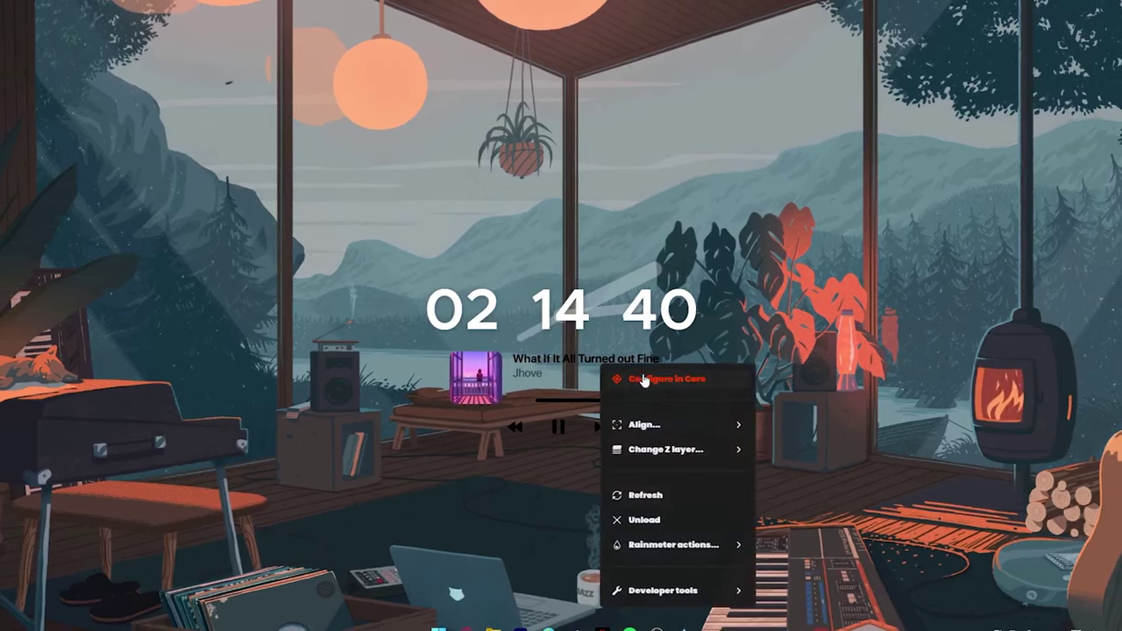
{"action": "mouse_move", "coordinate": [734, 430]}
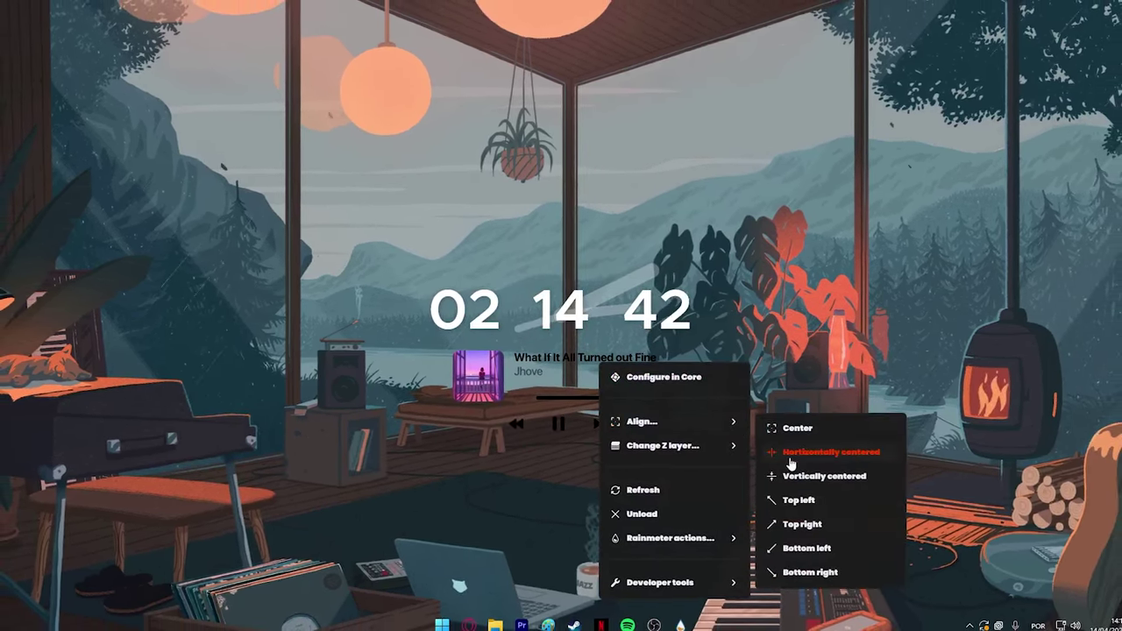
{"action": "left_click", "coordinate": [771, 426]}
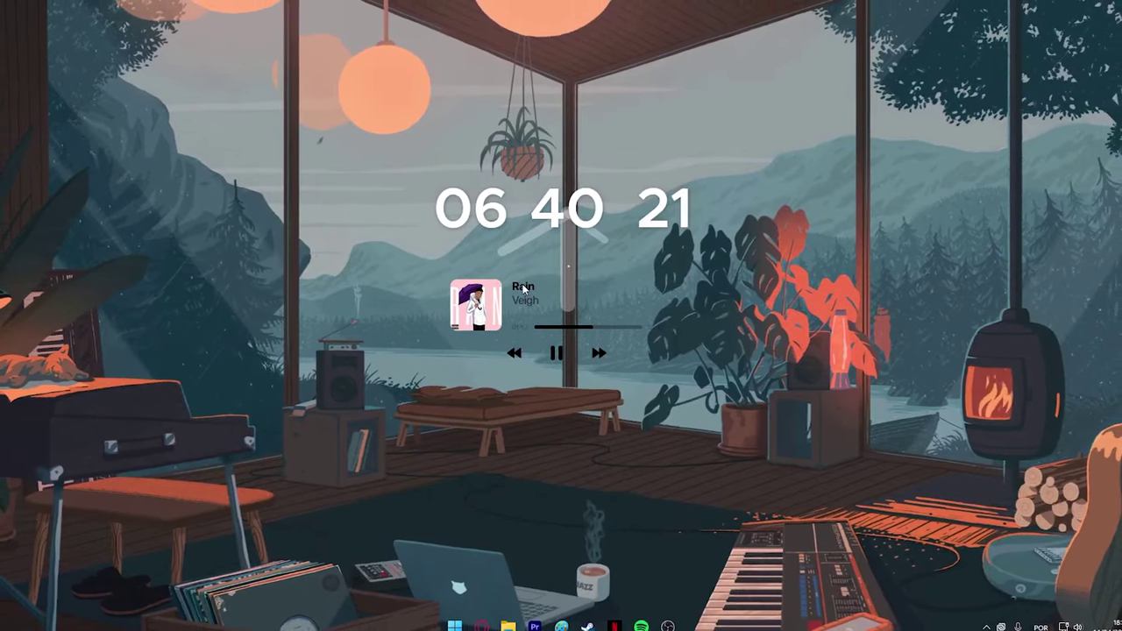
Step: Set the music player widget's font color to white in its ModularPlayers style options, and close the settings
{"action": "right_click", "coordinate": [516, 289]}
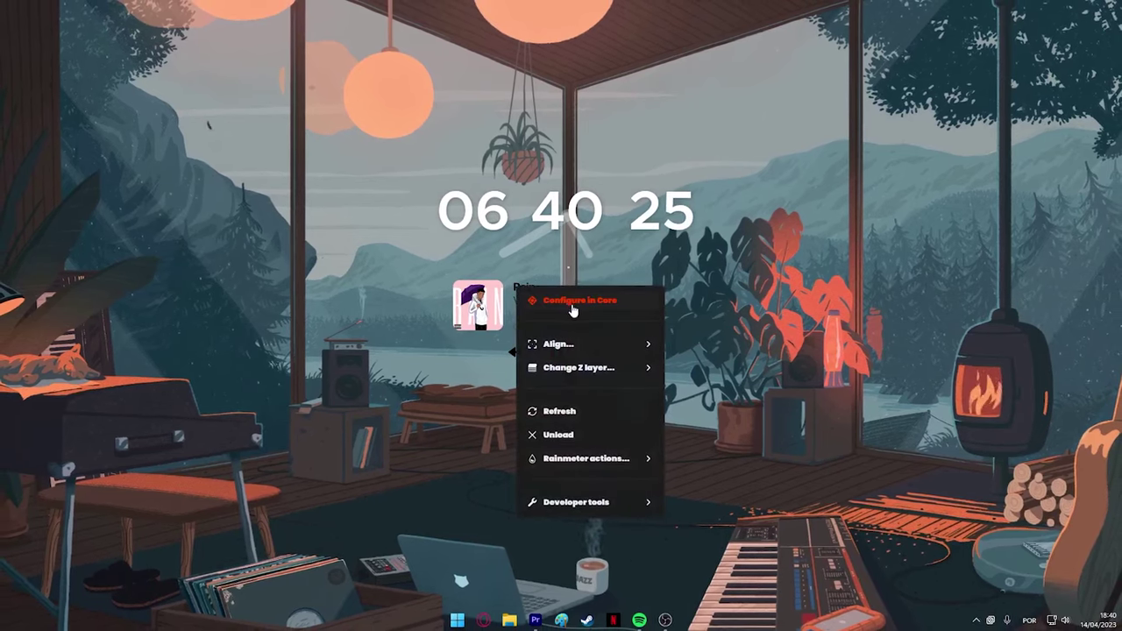
{"action": "left_click", "coordinate": [574, 300]}
{"action": "mouse_move", "coordinate": [316, 483]}
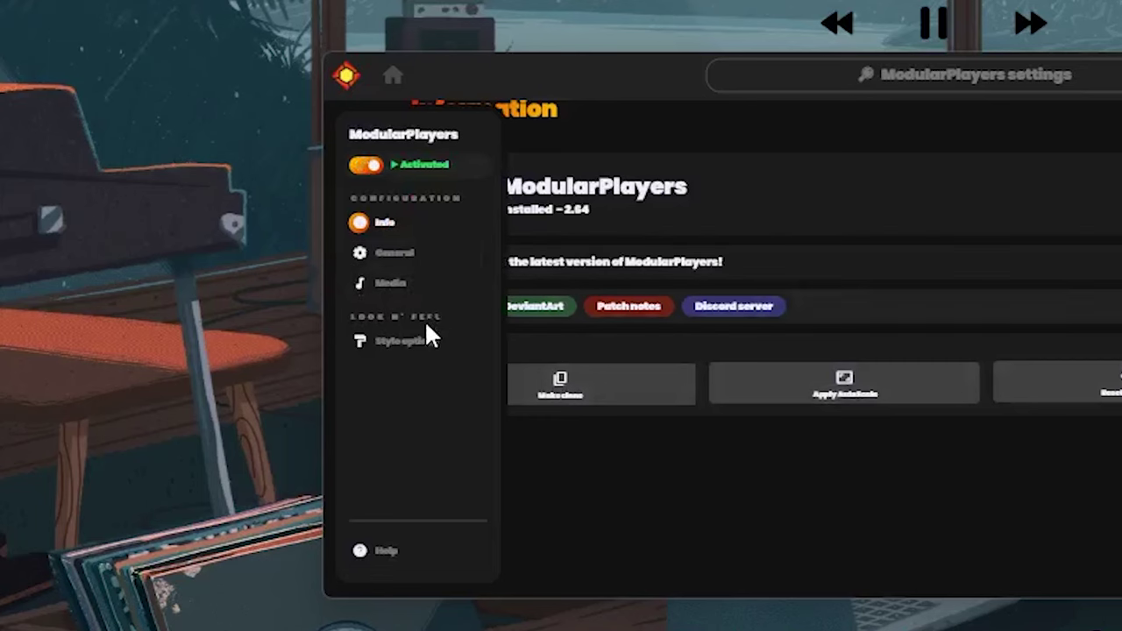
{"action": "left_click", "coordinate": [398, 346]}
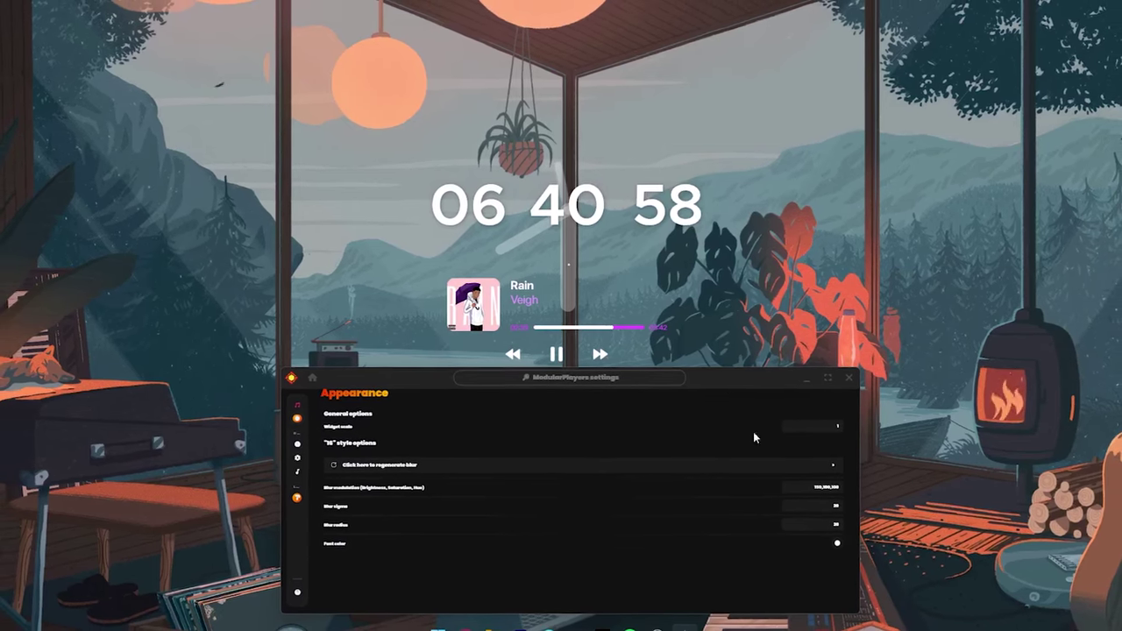
{"action": "left_click", "coordinate": [837, 544]}
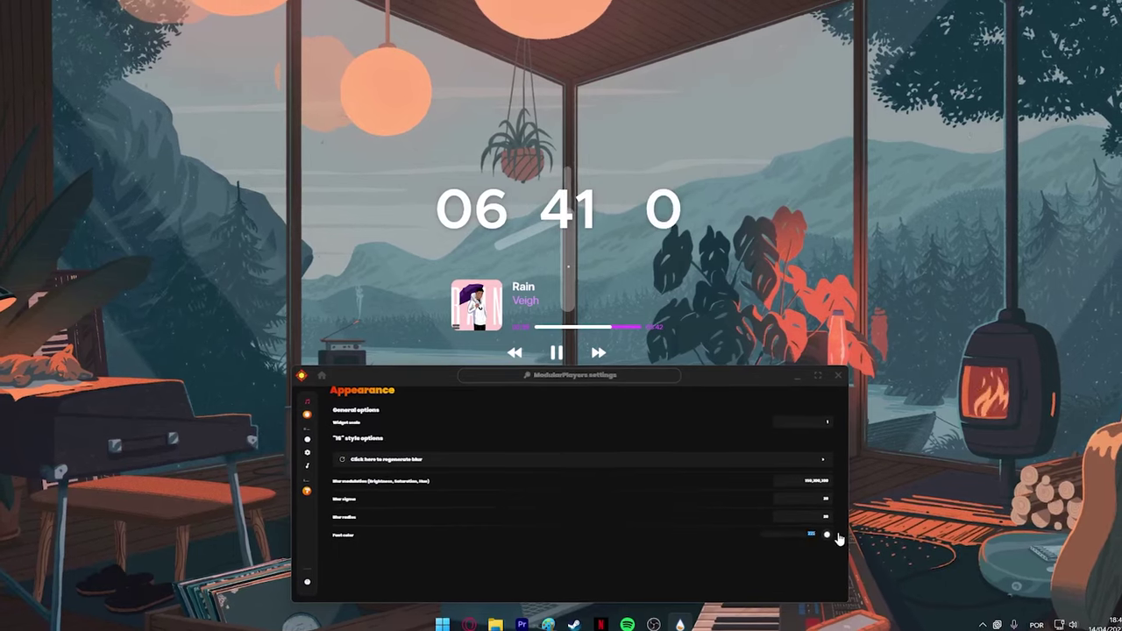
{"action": "key", "text": "Return"}
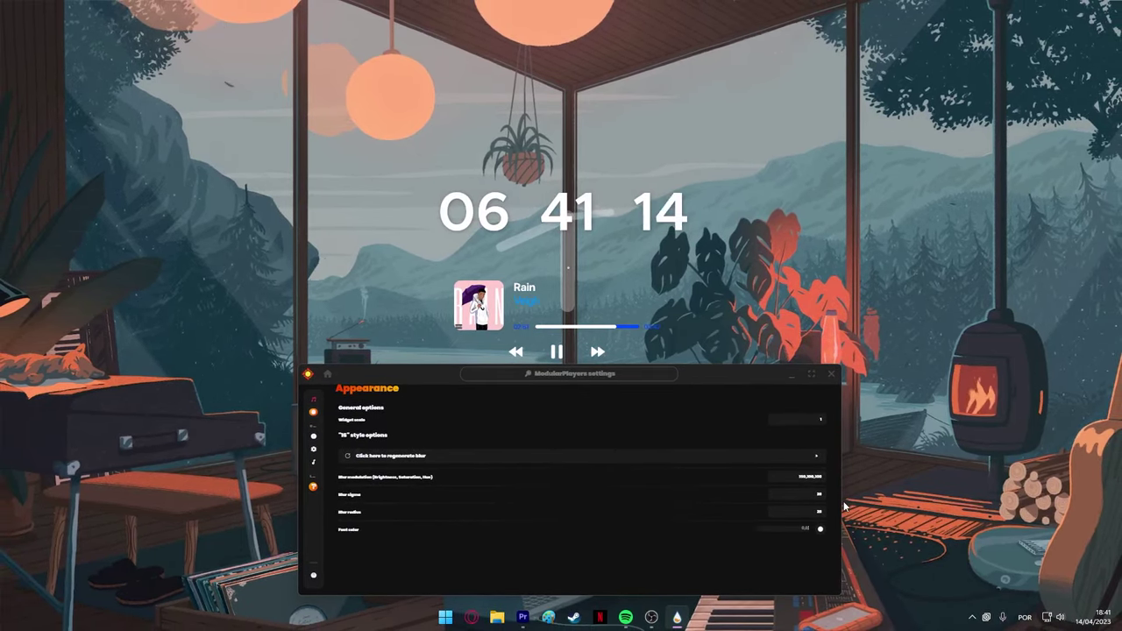
{"action": "left_click", "coordinate": [833, 373]}
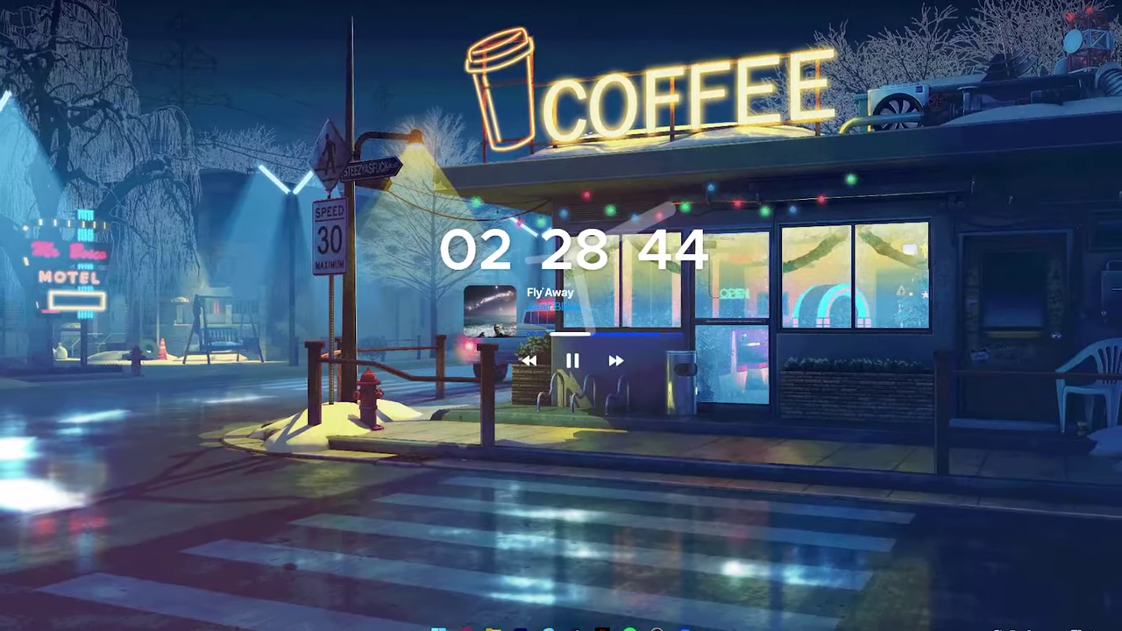
{"action": "mouse_move", "coordinate": [561, 628]}
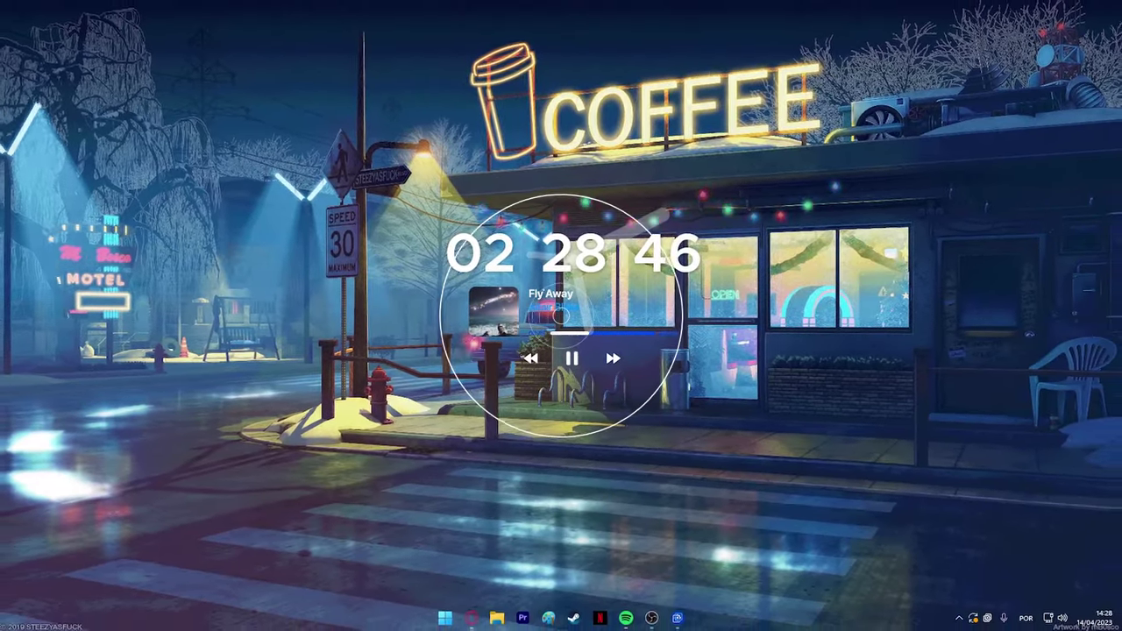